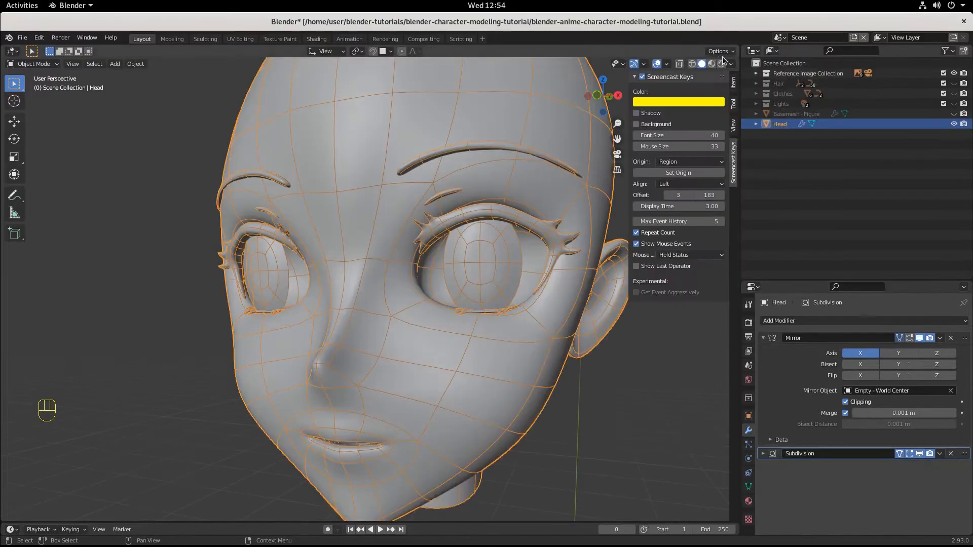
# Step: Widen the 3D viewport area against the Outliner and Properties editors, and test splitting the viewport and joining it back together
pyautogui.moveTo(701, 60); pyautogui.dragTo(365, 193)
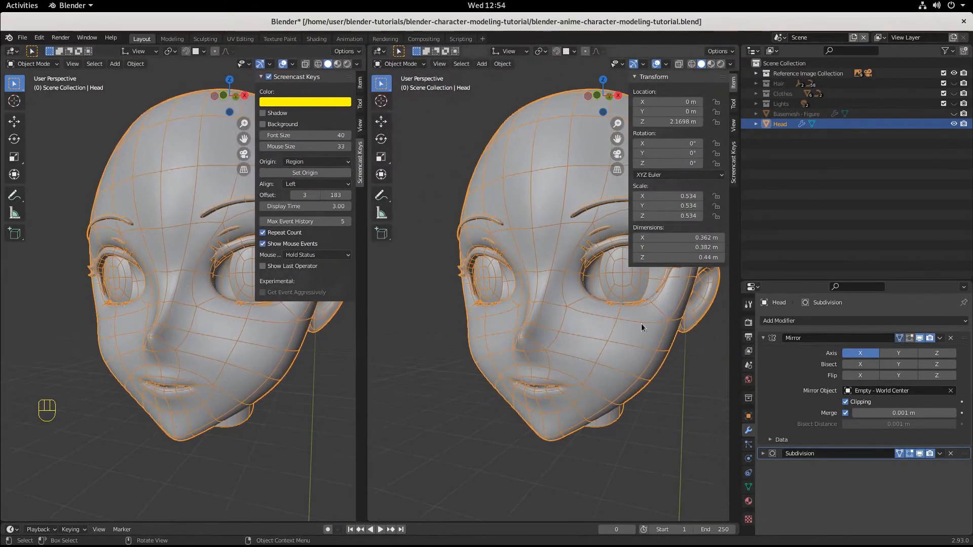
pyautogui.moveTo(746, 320); pyautogui.dragTo(829, 320)
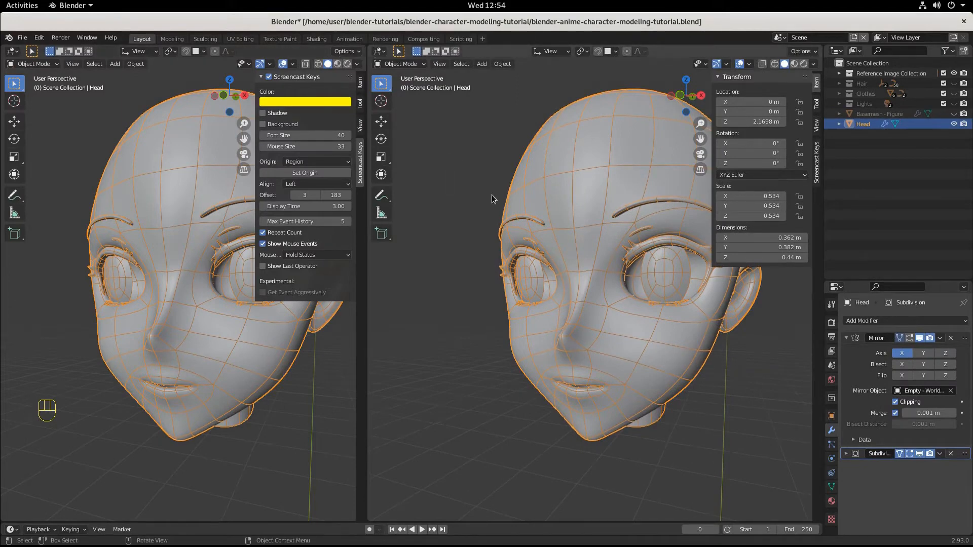
pyautogui.click(371, 48)
pyautogui.moveTo(371, 48); pyautogui.dragTo(360, 50)
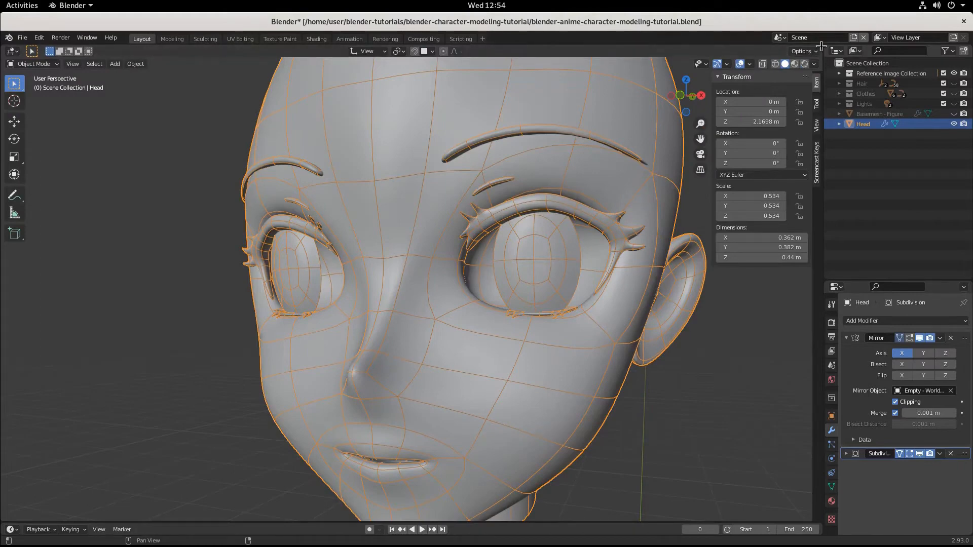
pyautogui.moveTo(820, 47); pyautogui.dragTo(821, 239)
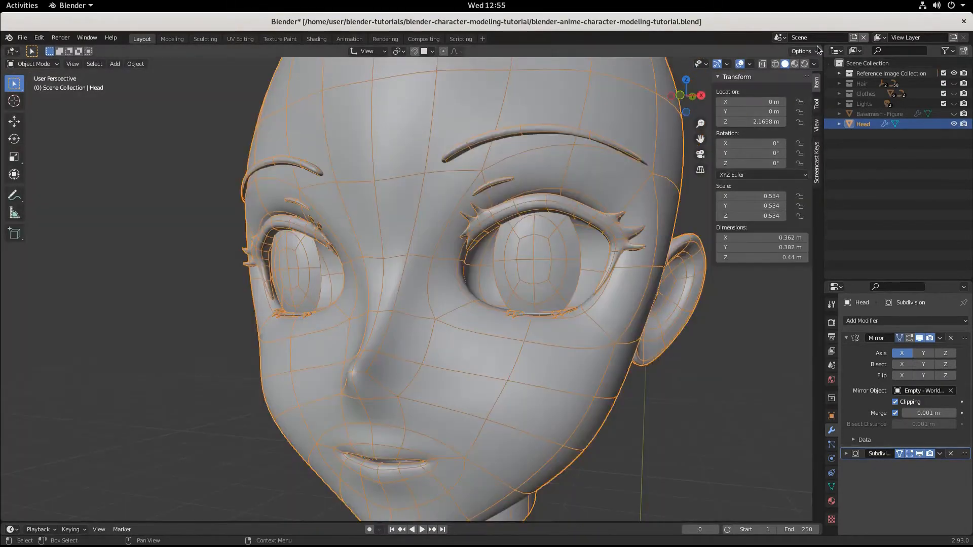
# Step: Split the 3D viewport into two side-by-side views, hide the sidebar and toolbar in both, and adjust the border between them
pyautogui.moveTo(818, 47); pyautogui.dragTo(408, 228)
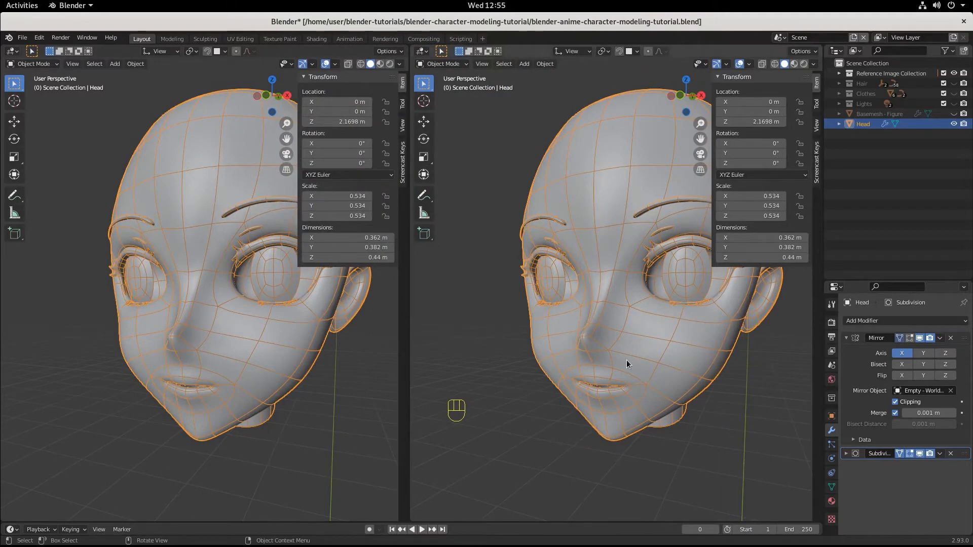
pyautogui.press('n')
pyautogui.press('t')
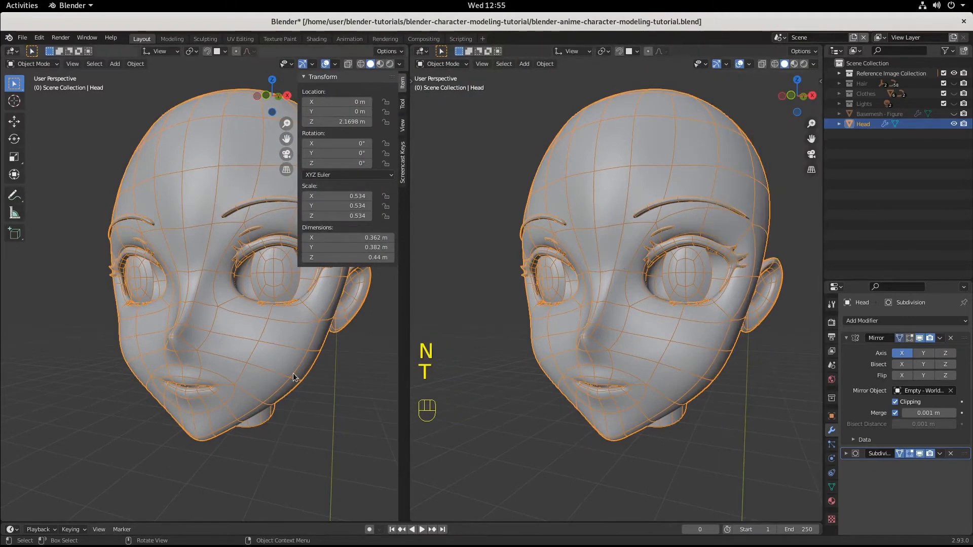
pyautogui.press('n')
pyautogui.press('t')
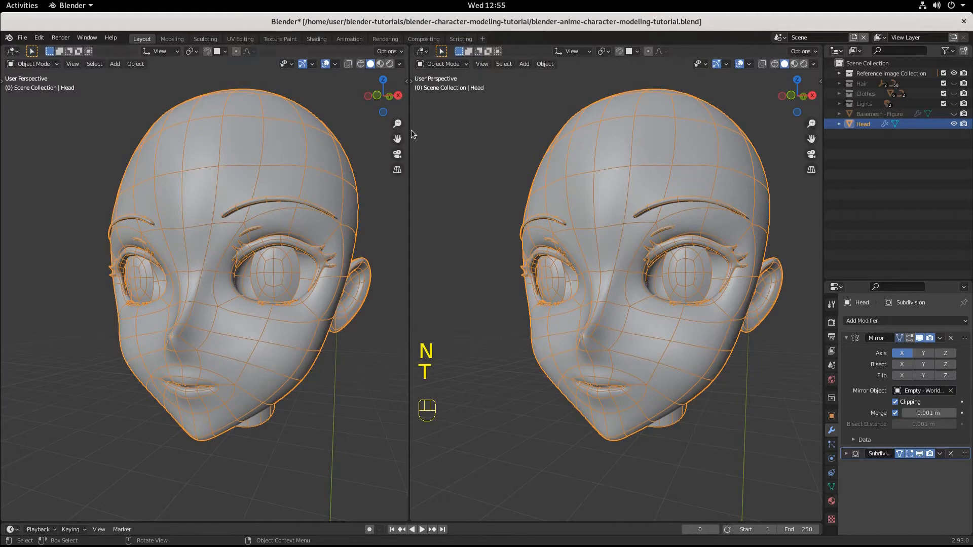
pyautogui.moveTo(409, 144); pyautogui.dragTo(385, 147)
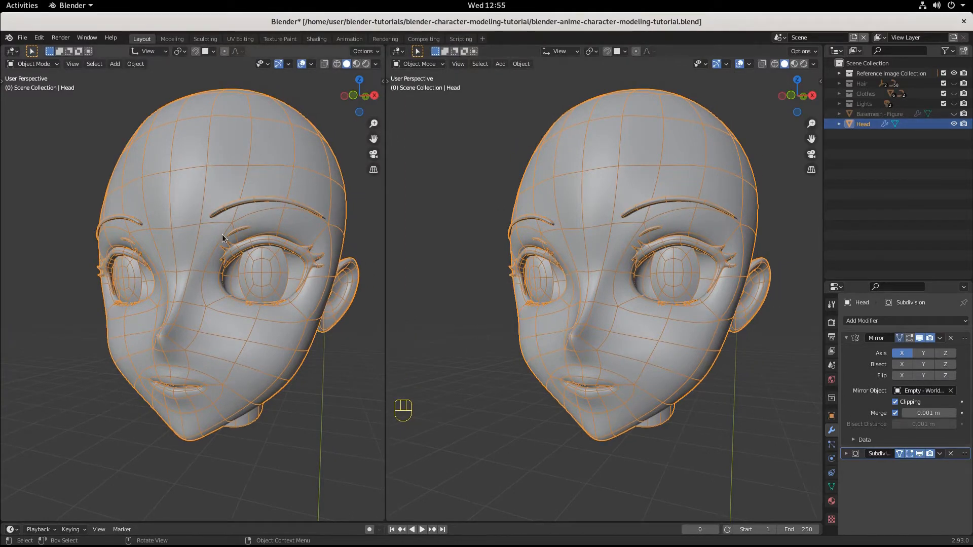
# Step: Set one of the two viewports to left orthographic view and turn off the viewport display of the head's Mirror modifier
pyautogui.press('KP_3')
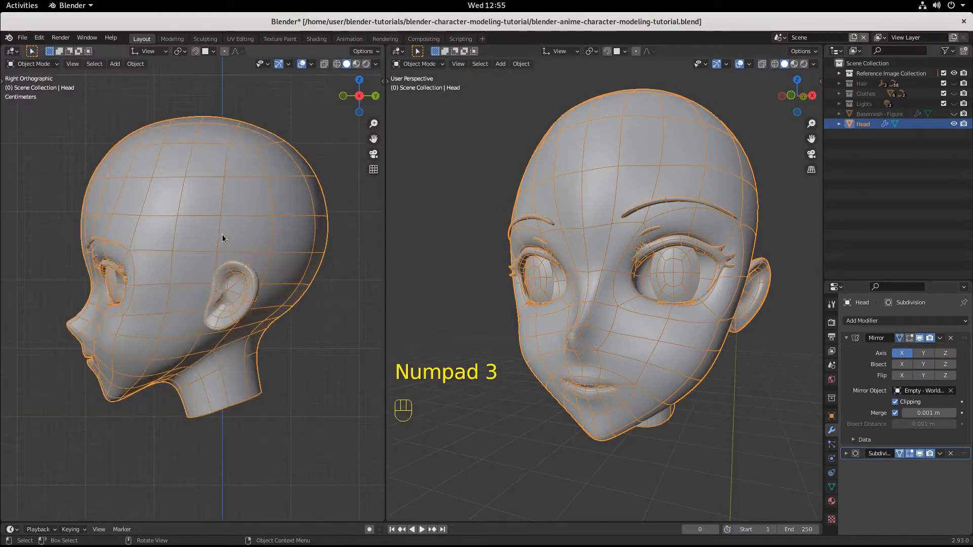
pyautogui.press('shift+KP_3')
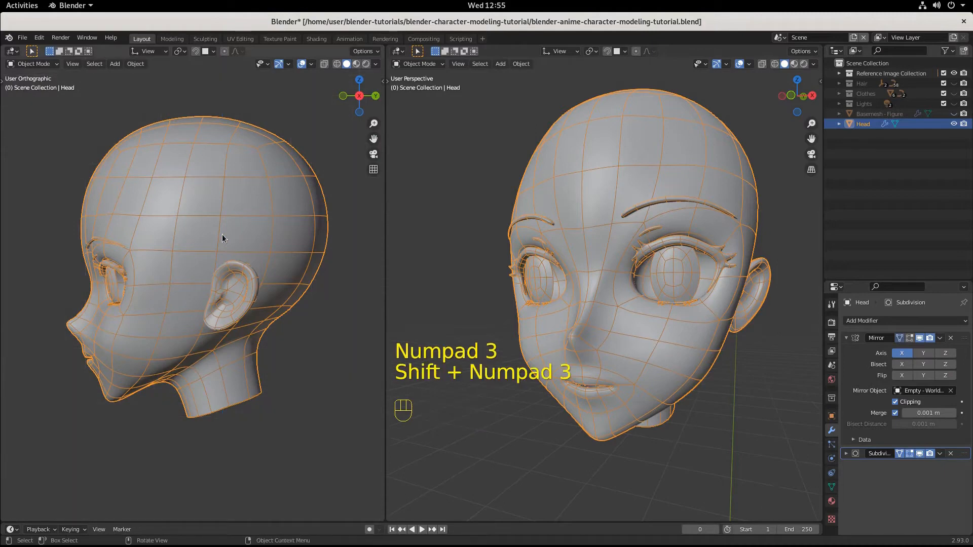
pyautogui.press('ctrl+KP_3')
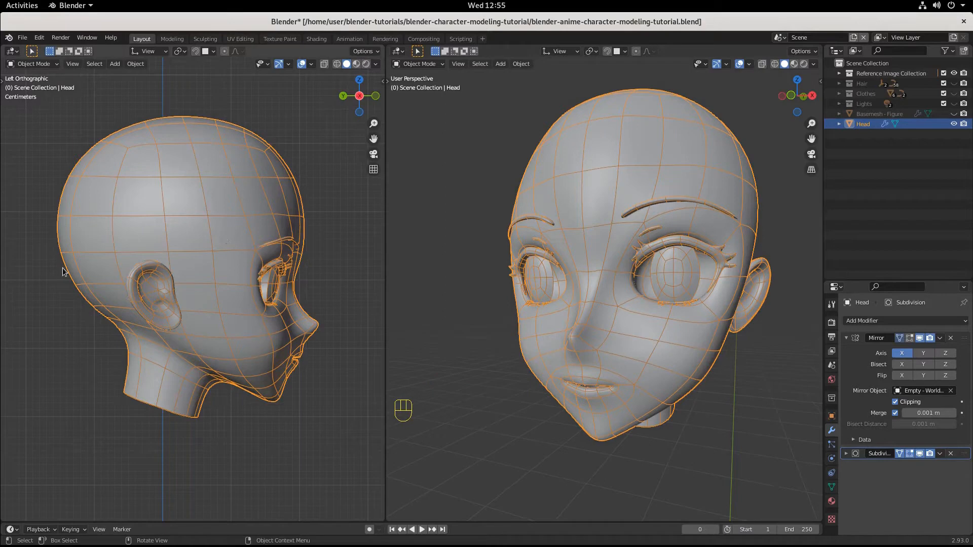
pyautogui.moveTo(535, 314); pyautogui.dragTo(597, 310, button='middle')
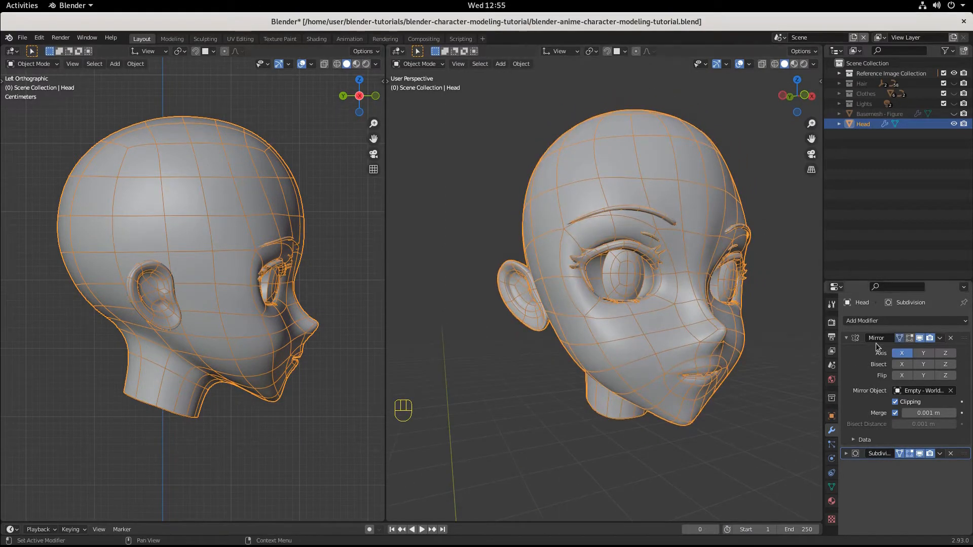
pyautogui.click(920, 339)
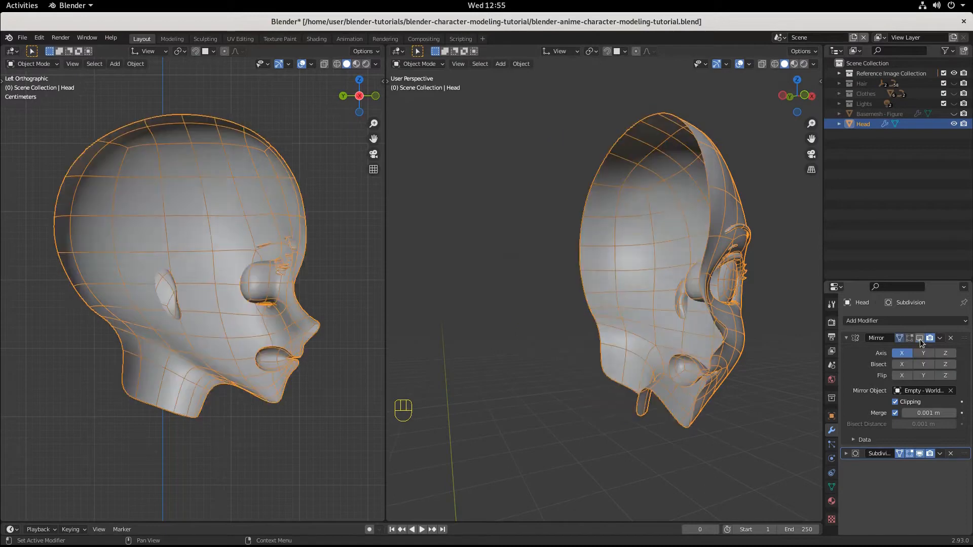
# Step: Examine the interior of the half head, including the mouth cavity, eye and ear, in the left orthographic and perspective views
pyautogui.scroll(4, 290, 307)
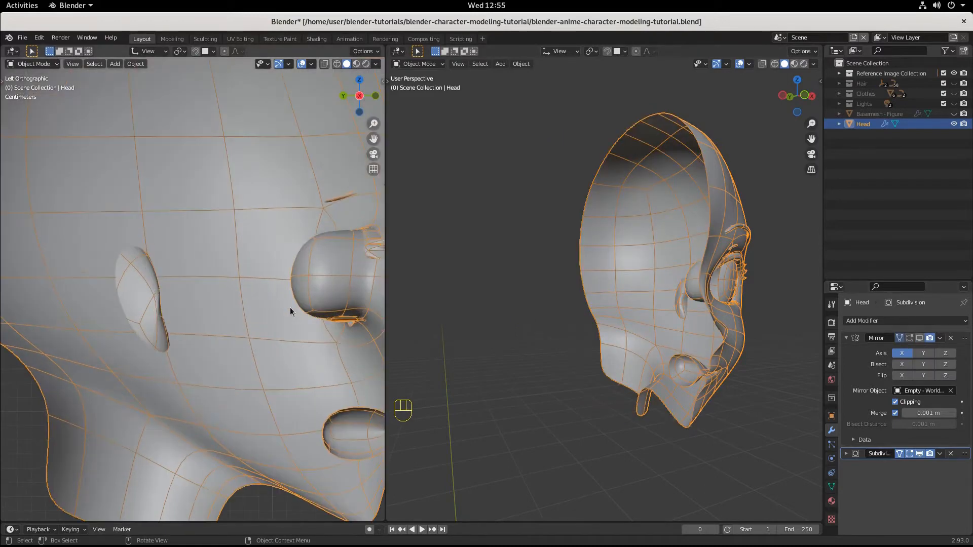
pyautogui.scroll(-2, 290, 307)
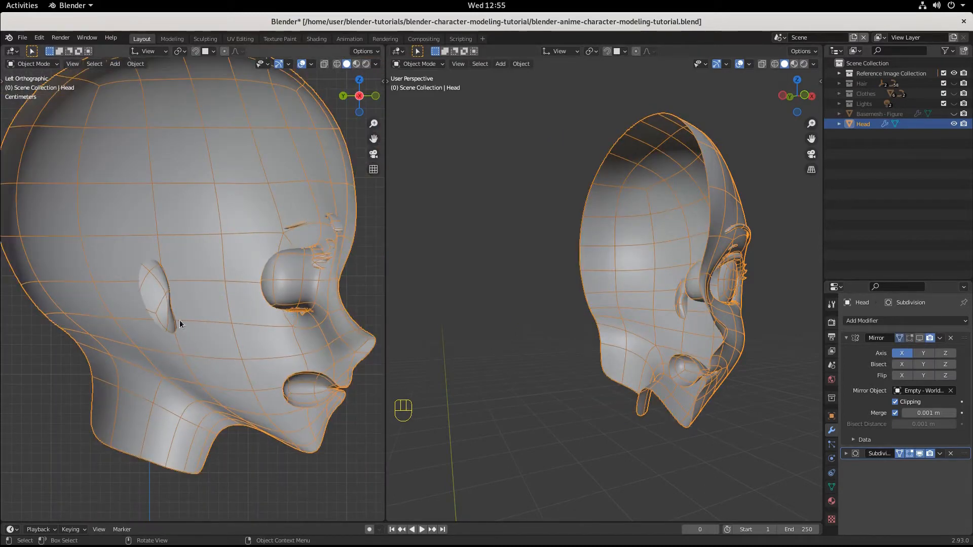
pyautogui.moveTo(179, 320)
pyautogui.mouseDown(button='middle')
pyautogui.moveTo(251, 322)
pyautogui.moveTo(123, 318)
pyautogui.moveTo(187, 316)
pyautogui.mouseUp(button='middle')
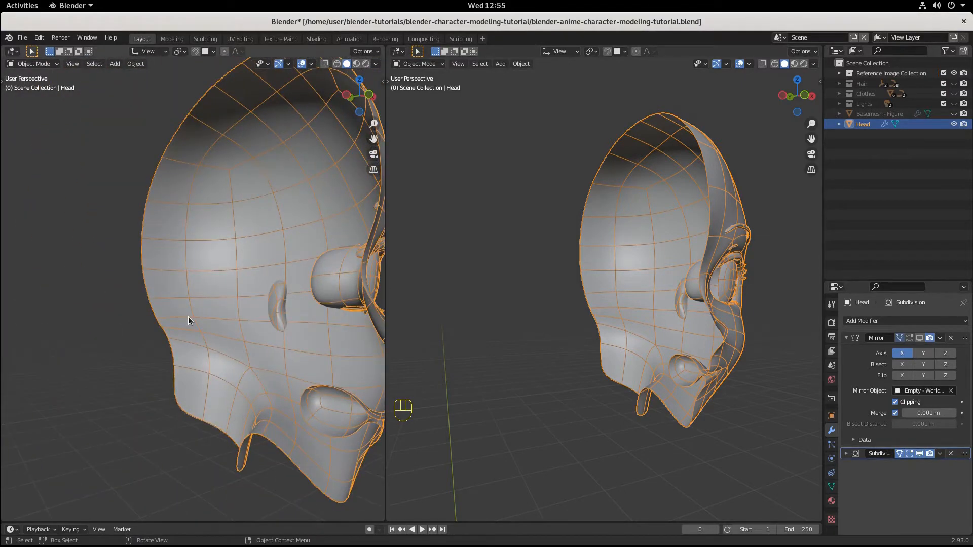
pyautogui.press('ctrl+KP_3')
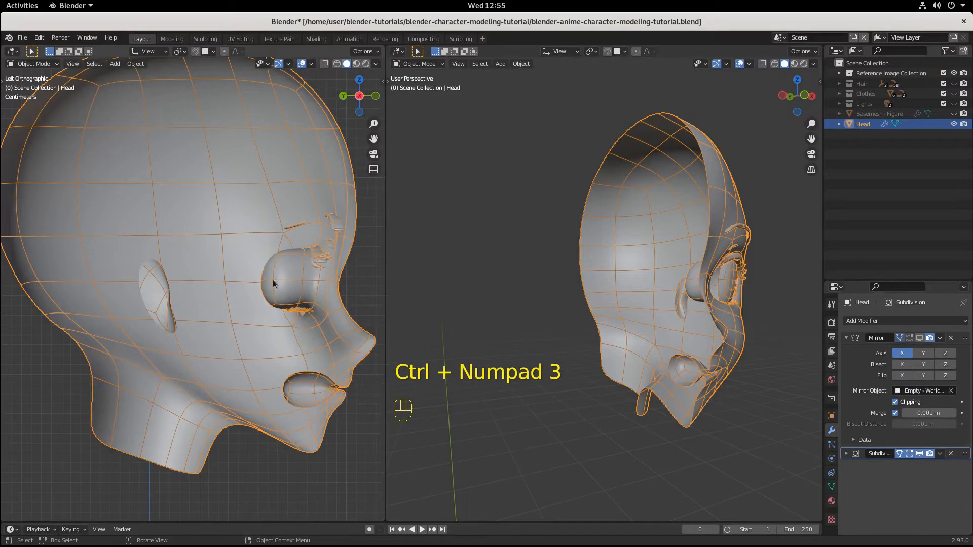
pyautogui.scroll(-1, 177, 233)
pyautogui.scroll(1, 179, 233)
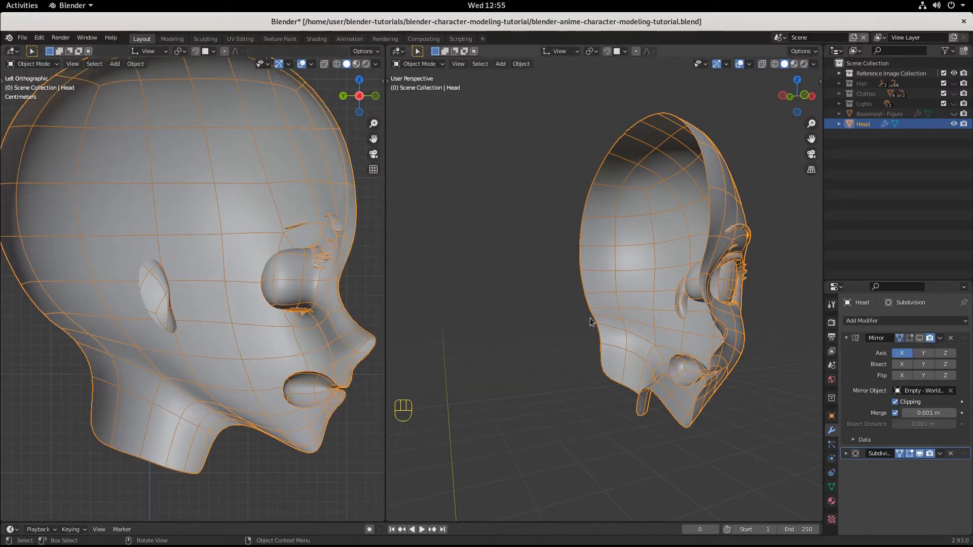
pyautogui.moveTo(765, 324); pyautogui.dragTo(672, 350, button='middle')
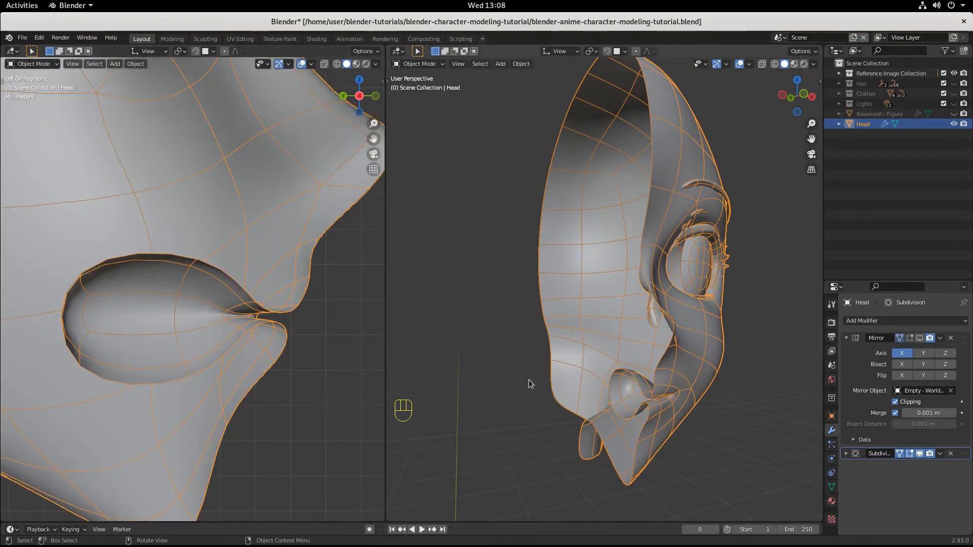
pyautogui.moveTo(529, 384); pyautogui.dragTo(504, 374, button='middle')
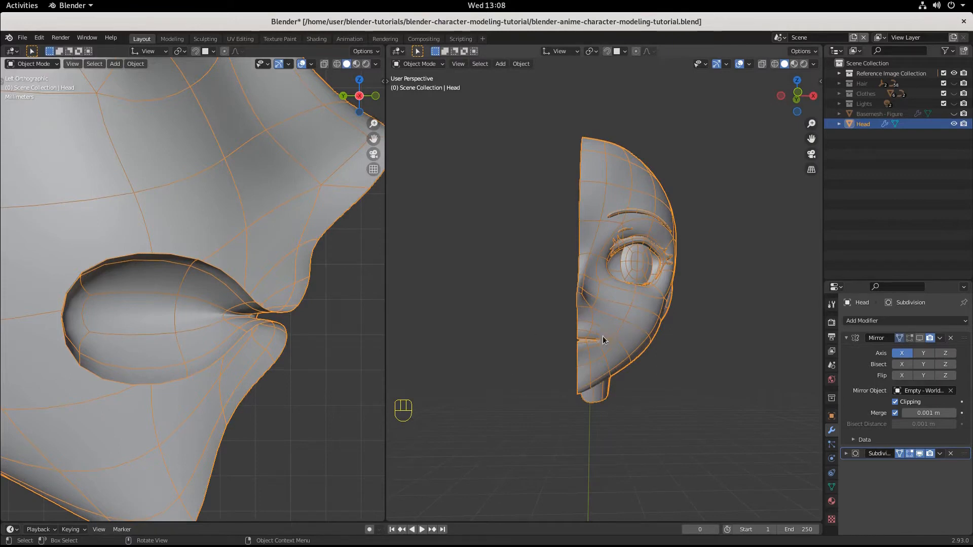
# Step: Add a cylinder mesh and scale it down uniformly by a factor of about 0.152 in the front orthographic view
pyautogui.hotkey('shift', 'a')
pyautogui.moveTo(603, 337)
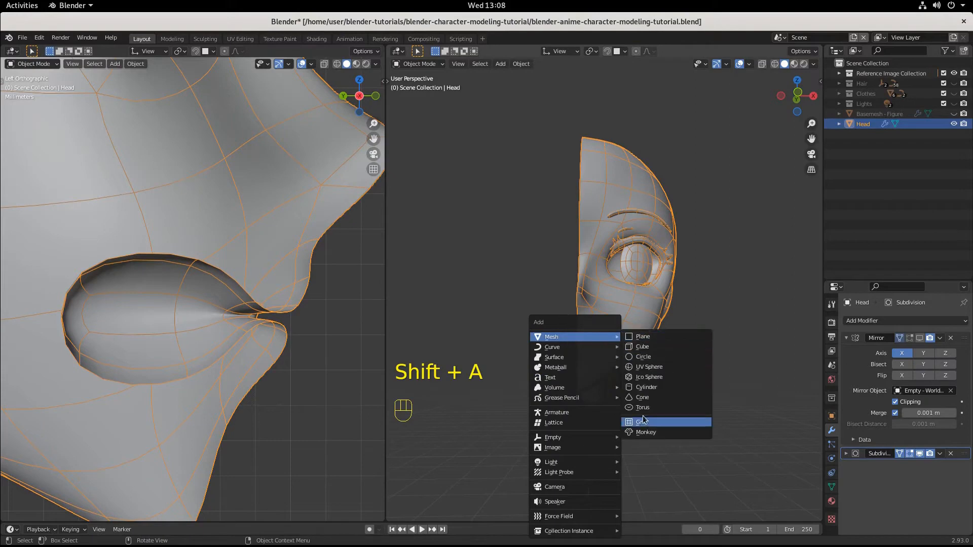
pyautogui.click(646, 387)
pyautogui.scroll(-6, 651, 385)
pyautogui.scroll(-3, 642, 393)
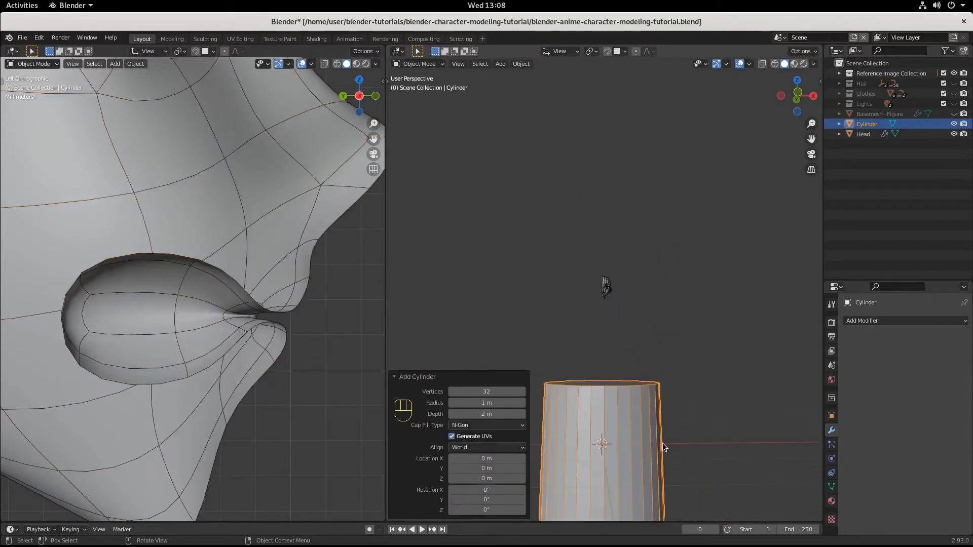
pyautogui.press('KP_1')
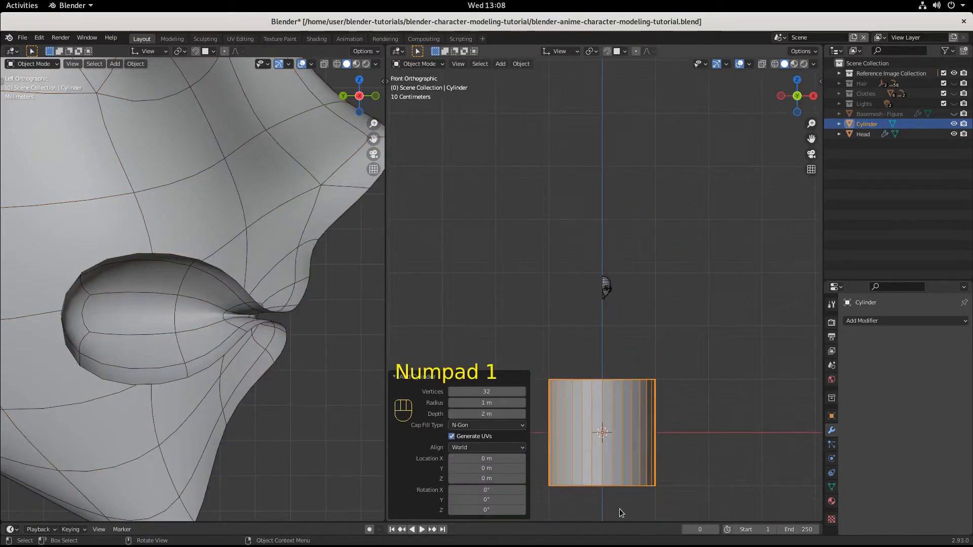
pyautogui.press('s')
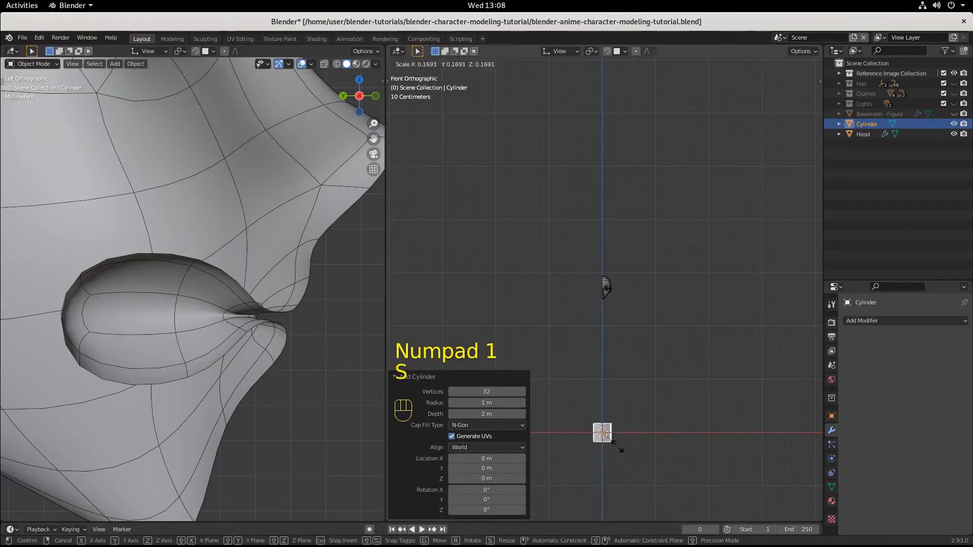
pyautogui.click(614, 446)
# Step: Raise the cylinder about 2.683 m along Z to the height of the head and scale it down uniformly by about 0.275
pyautogui.press('g')
pyautogui.press('z')
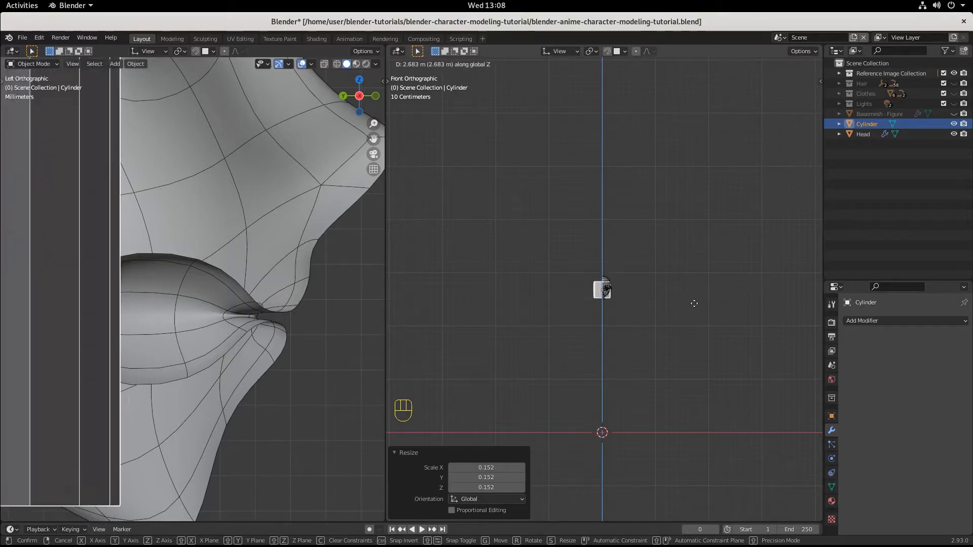
pyautogui.click(693, 302)
pyautogui.scroll(8, 693, 302)
pyautogui.scroll(5, 693, 301)
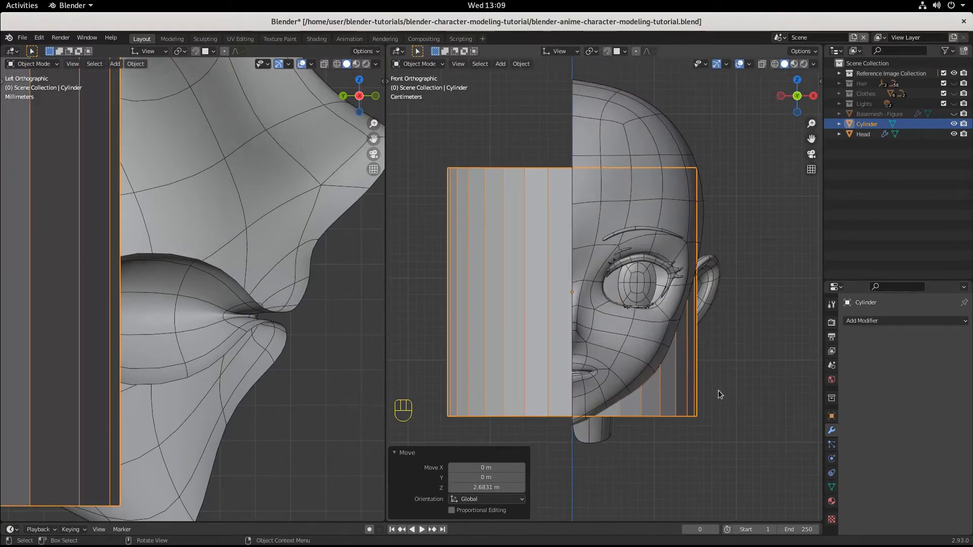
pyautogui.press('s')
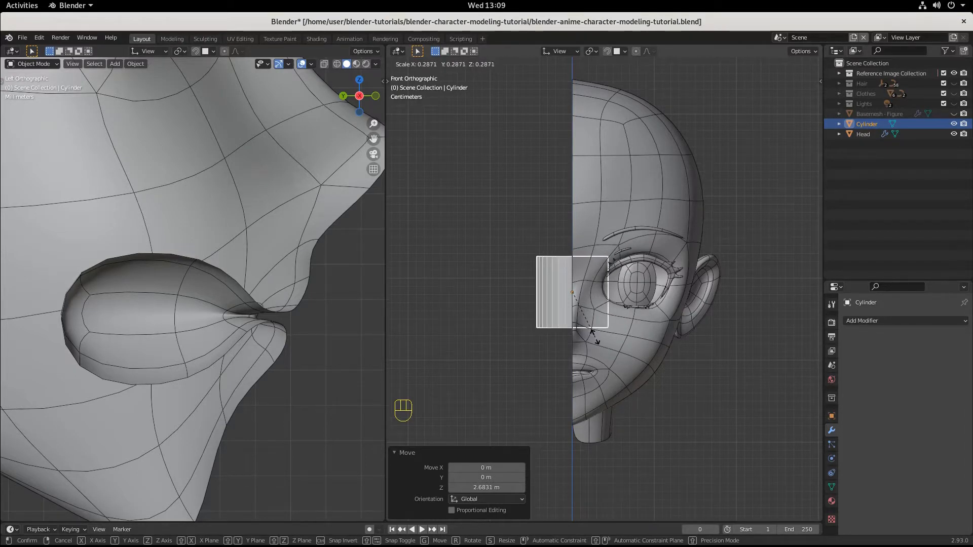
pyautogui.click(591, 336)
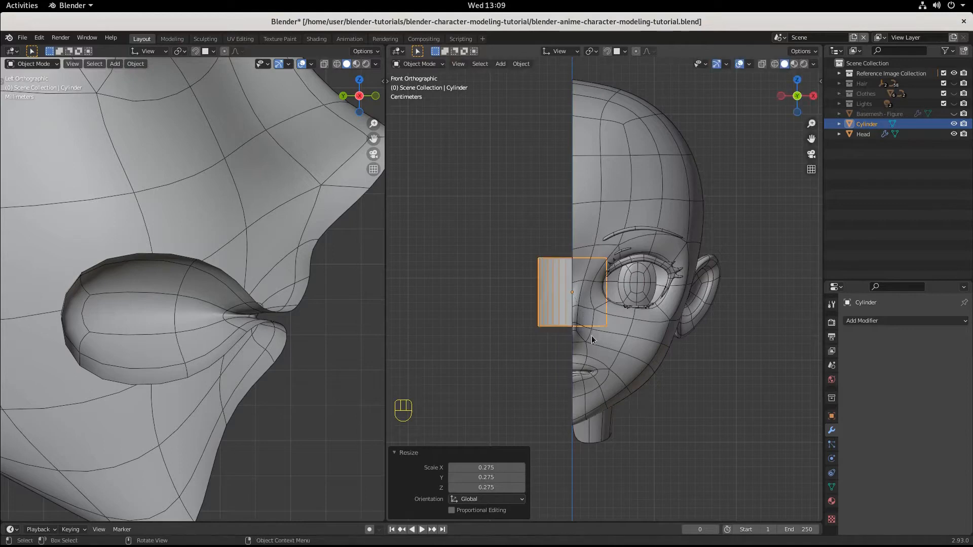
# Step: Lower the cylinder about 0.099 m along Z to centre it on the height of the mouth
pyautogui.press('g')
pyautogui.press('z')
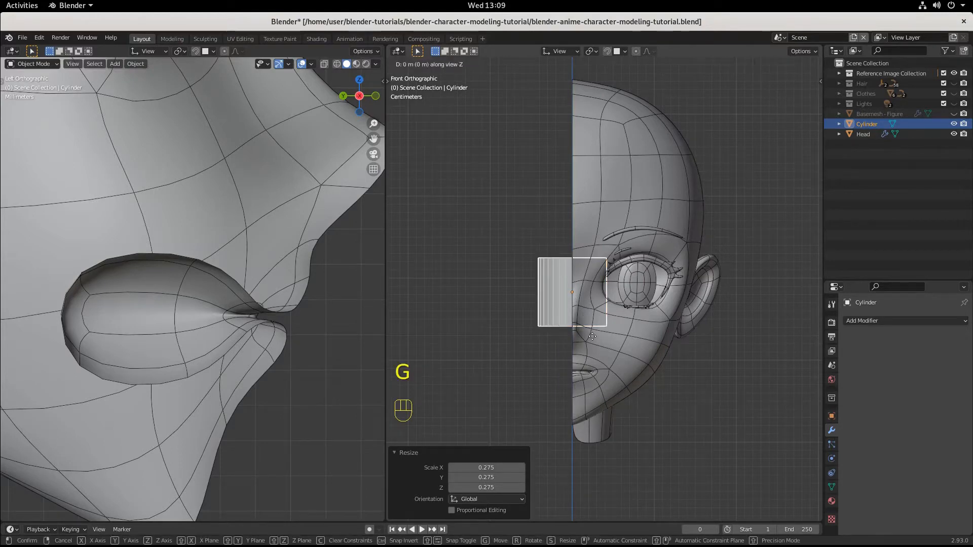
pyautogui.click(600, 417)
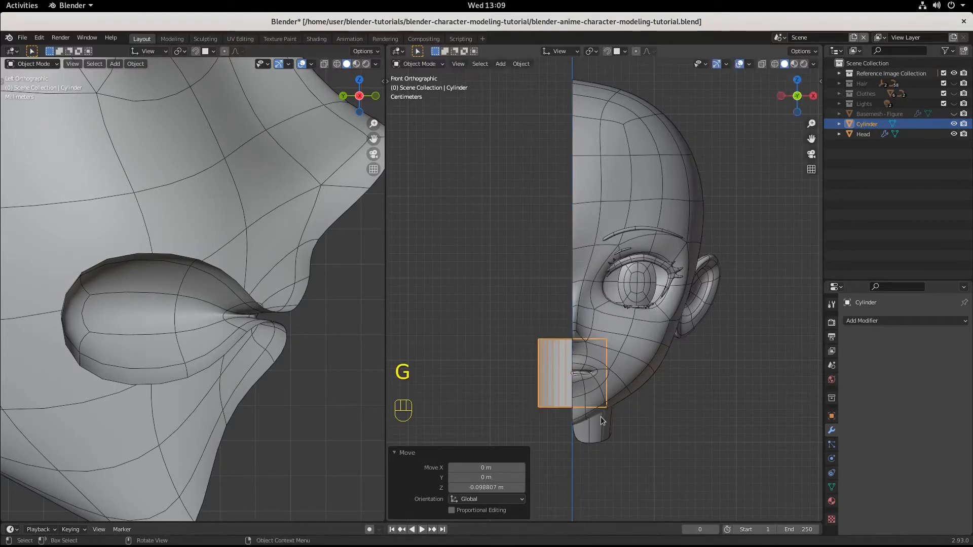
# Step: Flatten the cylinder along Z by a factor of about 0.446 and shrink it uniformly by about 0.736 to the mouth's width
pyautogui.press('s')
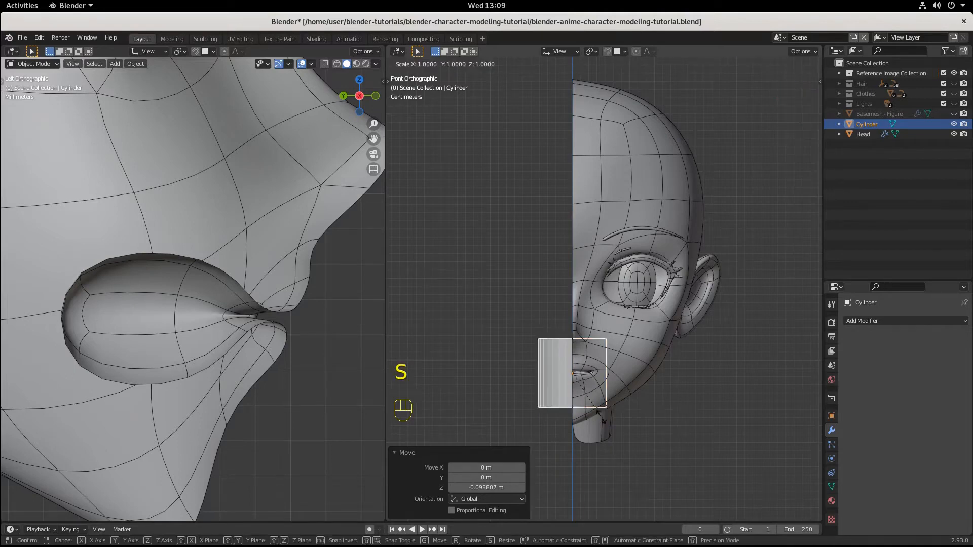
pyautogui.press('z')
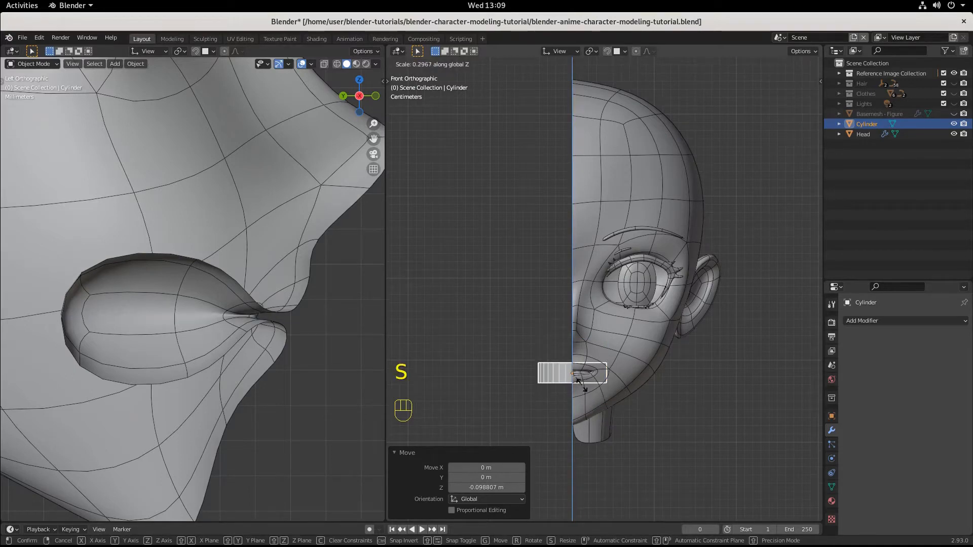
pyautogui.click(586, 392)
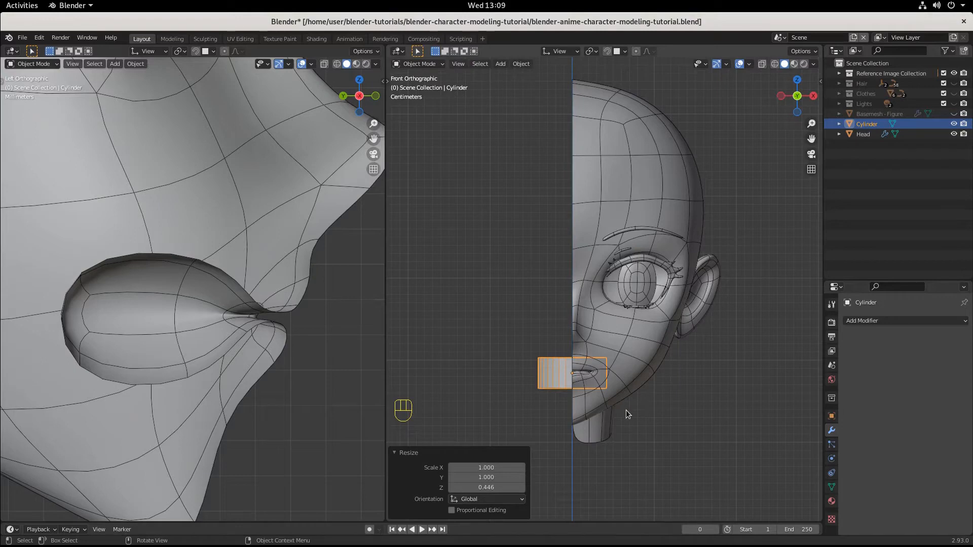
pyautogui.press('s')
pyautogui.click(611, 401)
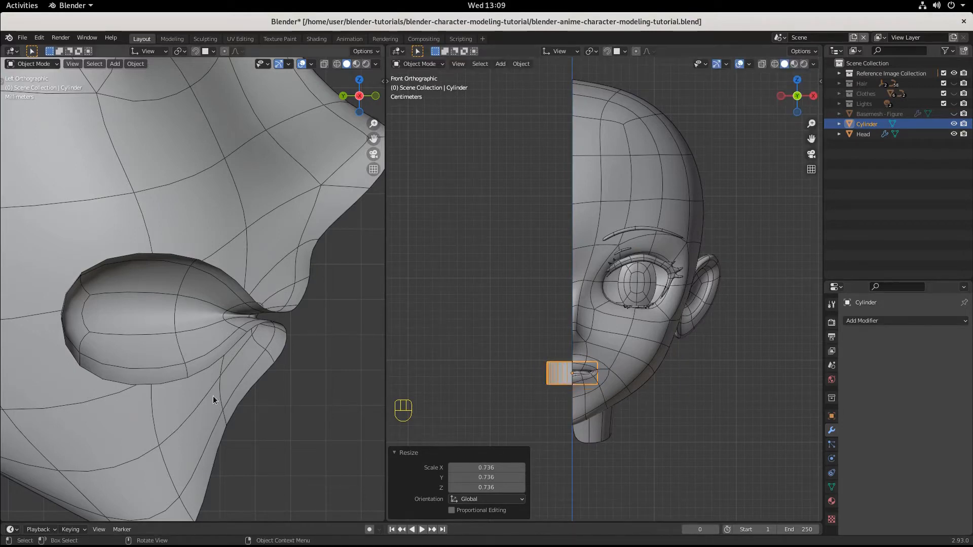
pyautogui.scroll(-2, 228, 373)
pyautogui.scroll(-4, 228, 372)
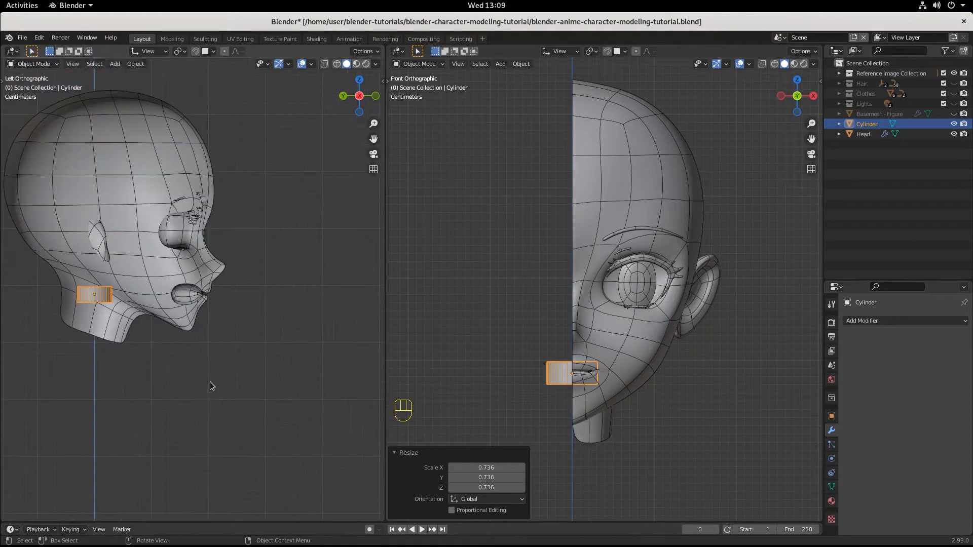
# Step: Move the cylinder forward about 0.173 m along Y so it sits in the mouth in the left side view
pyautogui.press('g')
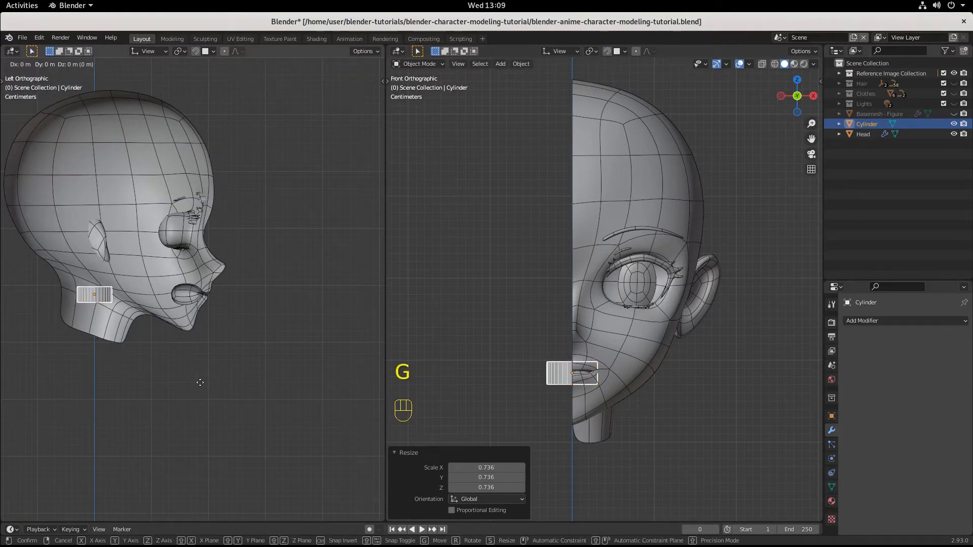
pyautogui.press('y')
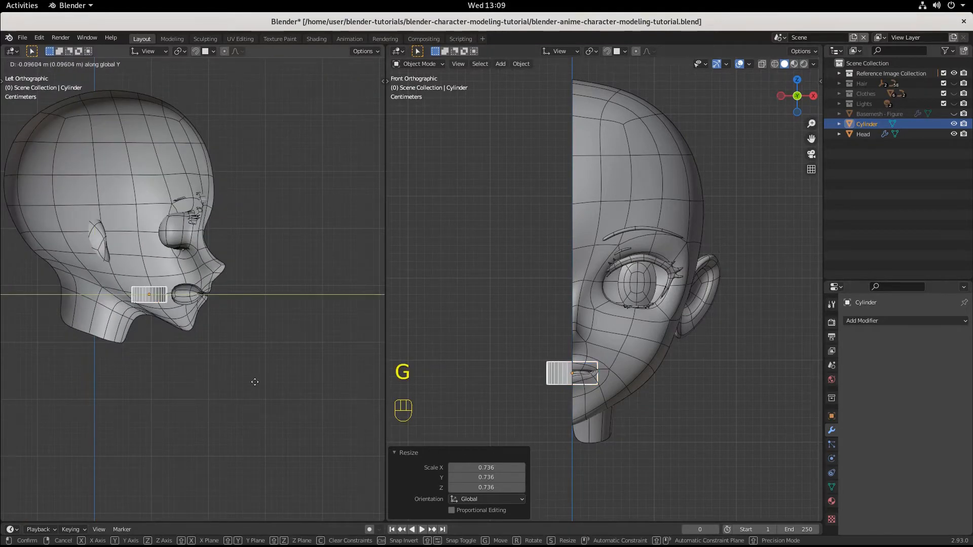
pyautogui.click(287, 387)
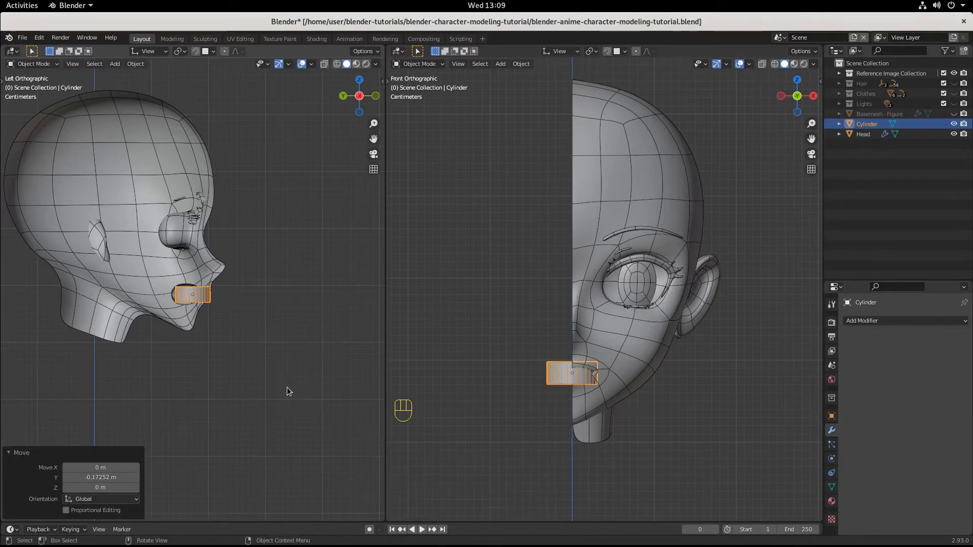
pyautogui.press('KP_Decimal')
pyautogui.scroll(-1, 287, 387)
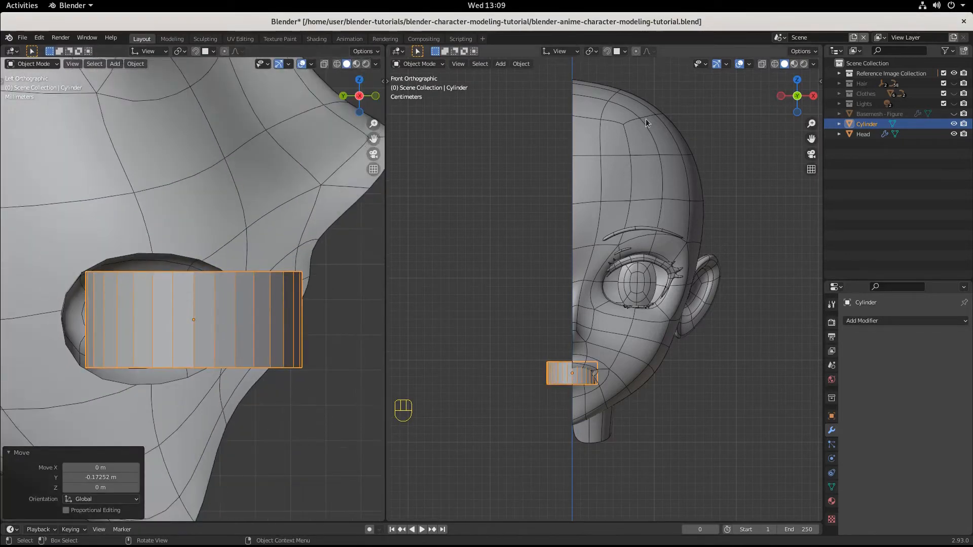
# Step: Rename the cylinder object as Teeth
pyautogui.doubleClick(866, 124)
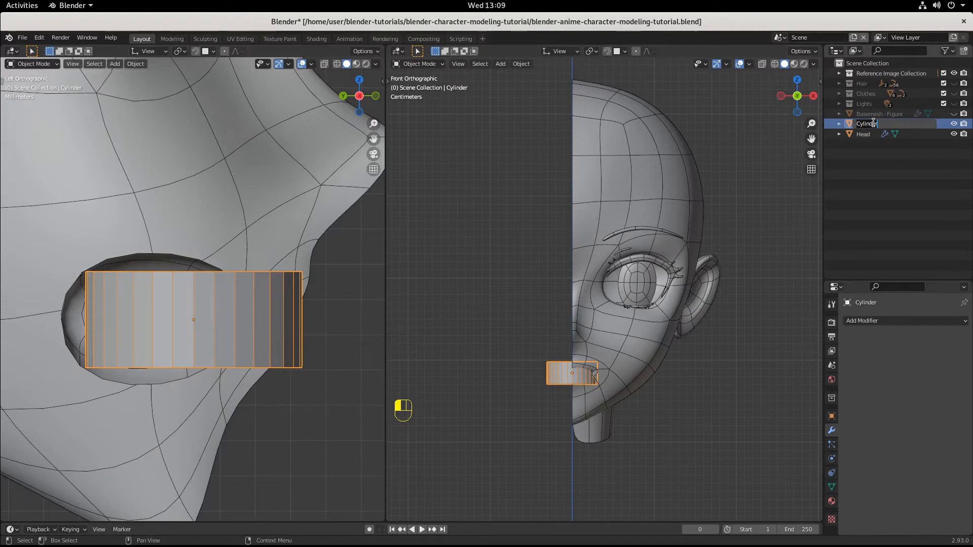
pyautogui.write('Teeth')
pyautogui.press('Return')
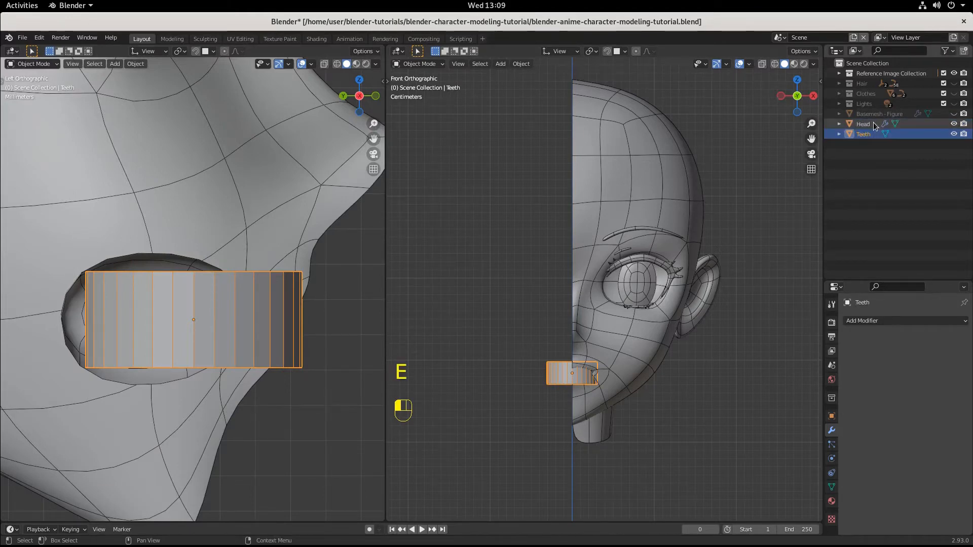
# Step: Give the Teeth object a new material with a name starting with Pearly W and set its base colour to white
pyautogui.click(831, 501)
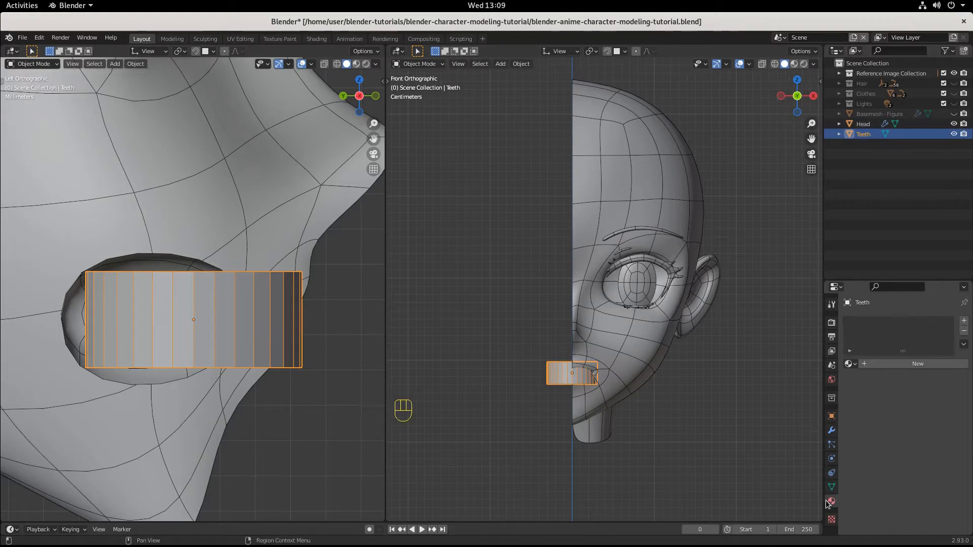
pyautogui.click(895, 364)
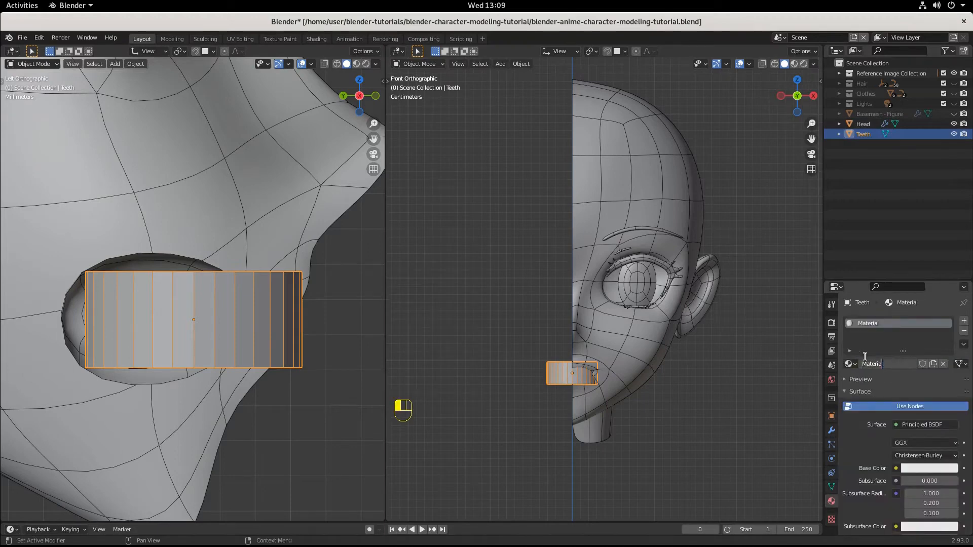
pyautogui.write('White')
pyautogui.press('BackSpace')
pyautogui.press('BackSpace')
pyautogui.press('BackSpace')
pyautogui.press('BackSpace')
pyautogui.write('P')
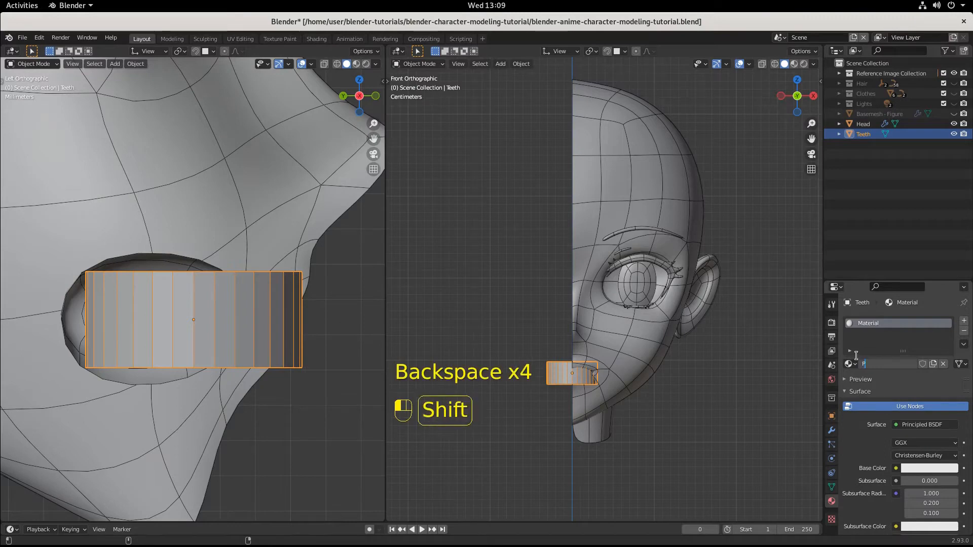
pyautogui.write('earlt')
pyautogui.press('BackSpace')
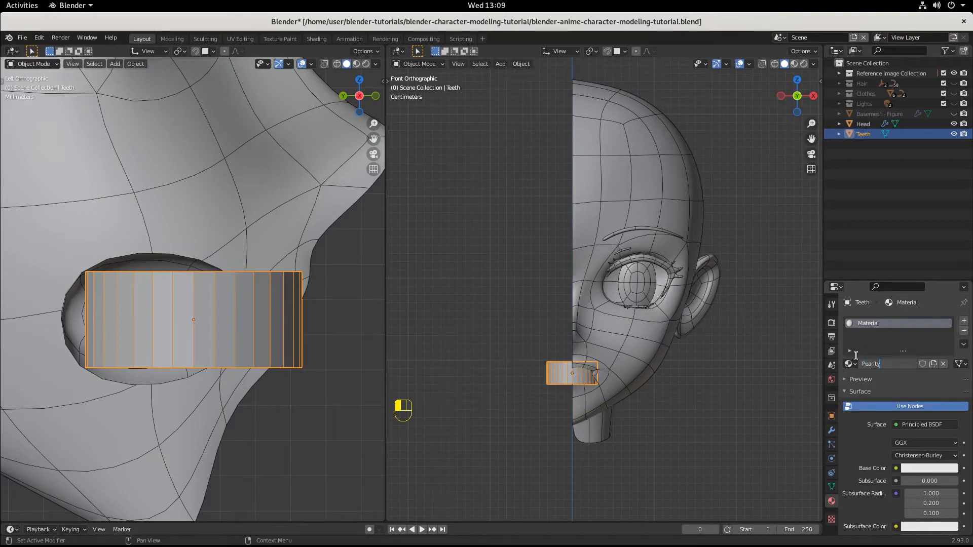
pyautogui.write('y Whites')
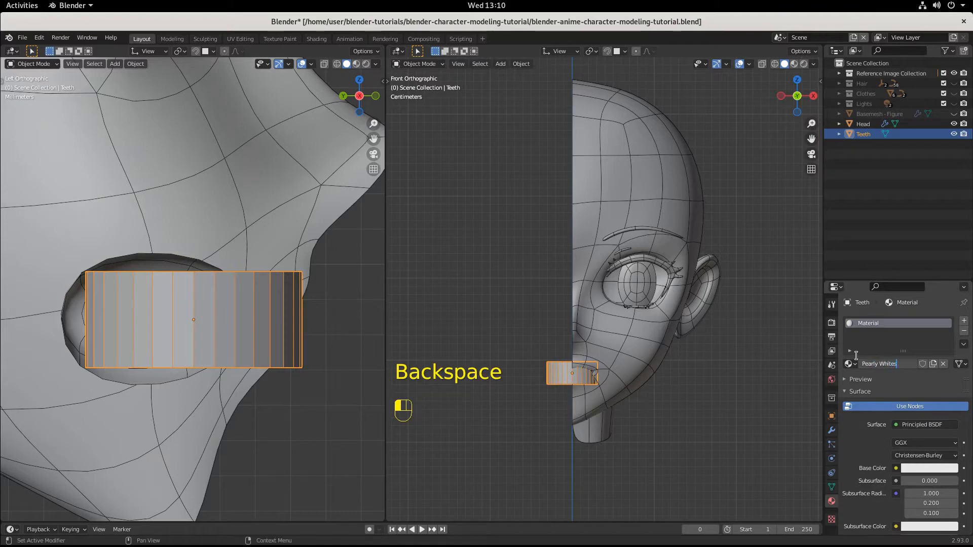
pyautogui.press('Return')
pyautogui.scroll(-4, 855, 355)
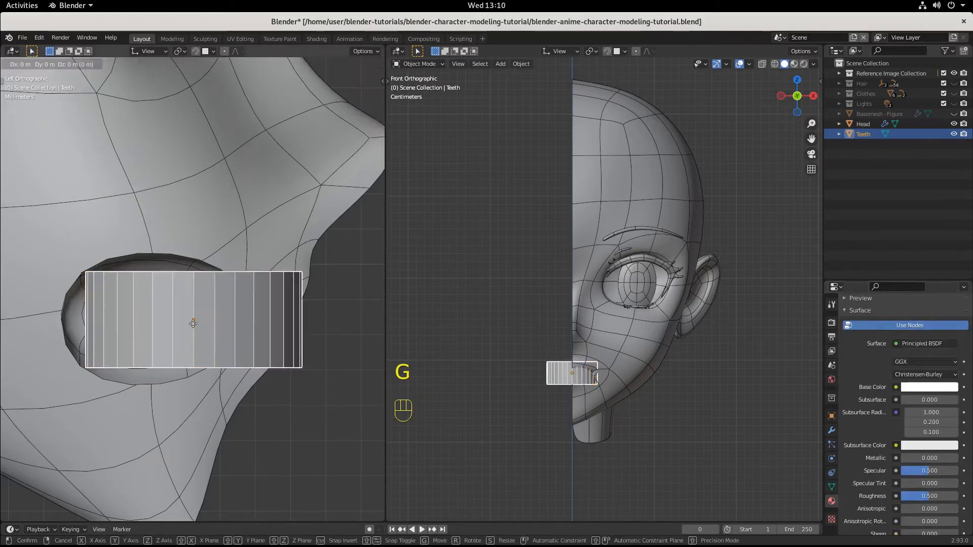
# Step: Shift the Teeth cylinder back about 0.018 m along Y and raise it about 0.017 m along Z
pyautogui.press('g')
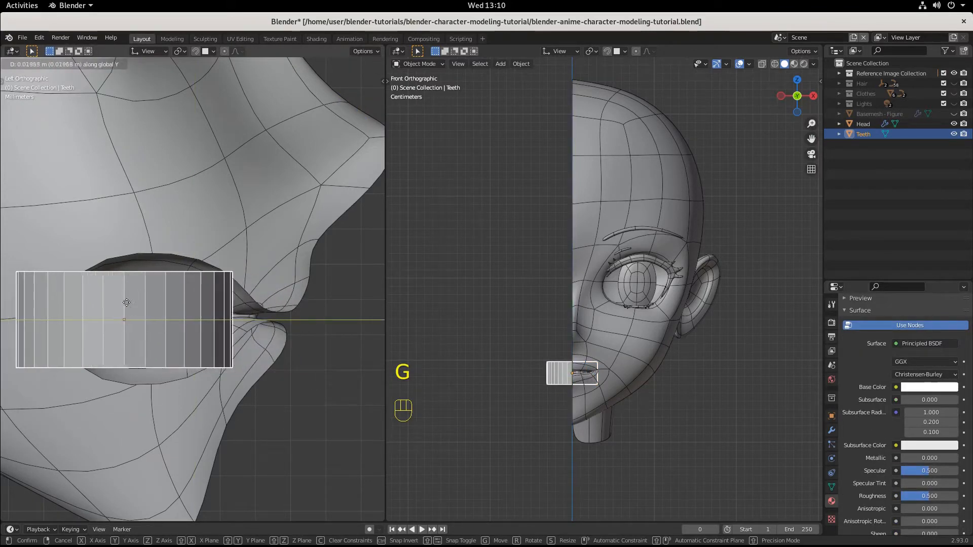
pyautogui.click(129, 302)
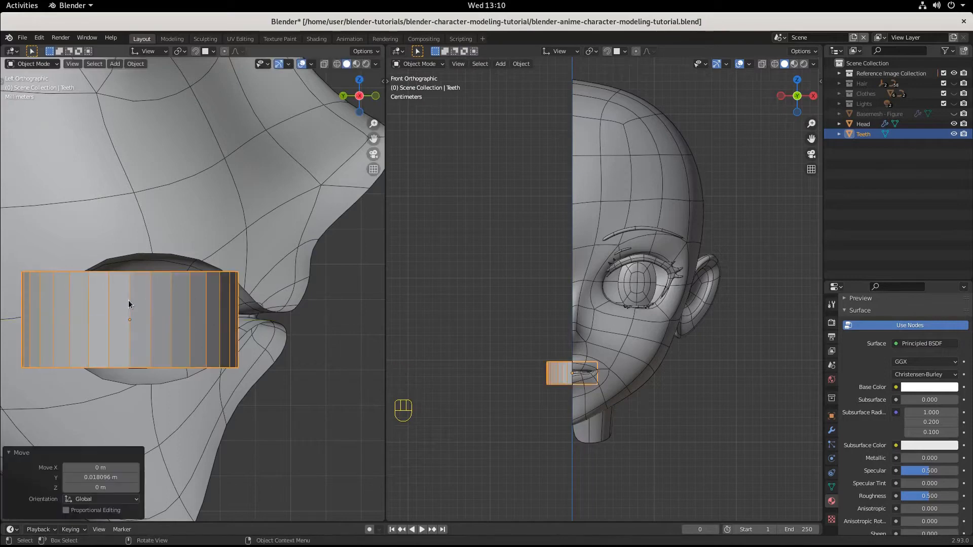
pyautogui.press('g')
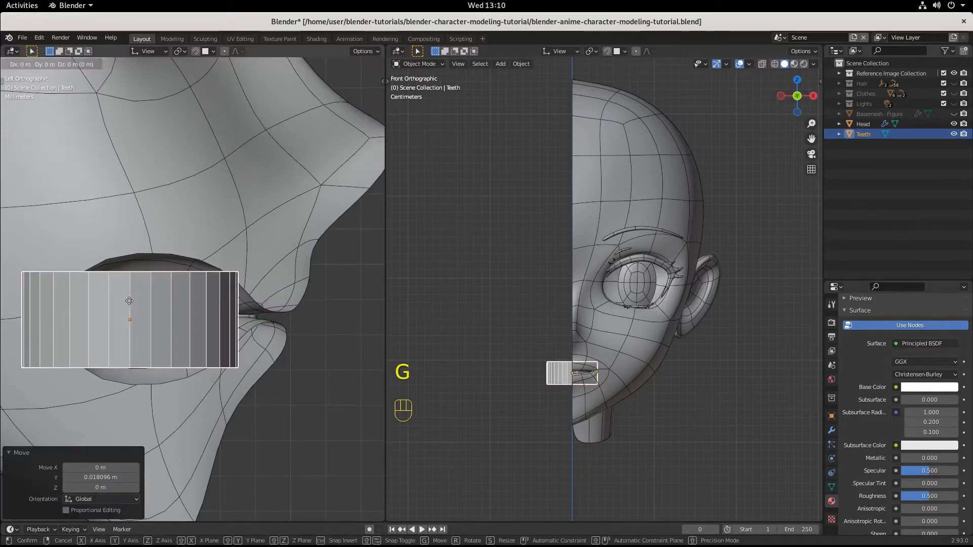
pyautogui.press('z')
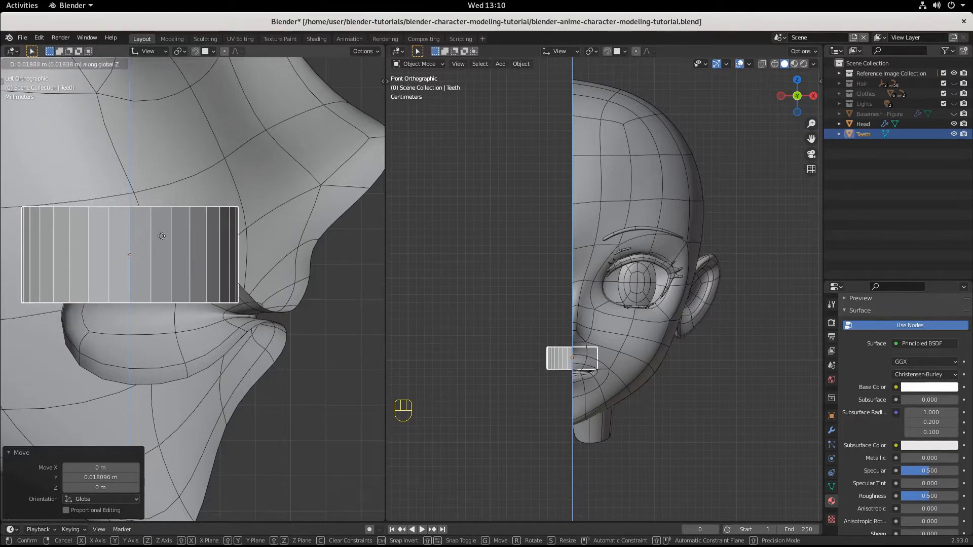
pyautogui.click(163, 242)
# Step: Tilt the Teeth cylinder about 17.3° in the side view and nudge it about 0.0075 m up and 0.0045 m forward
pyautogui.press('r')
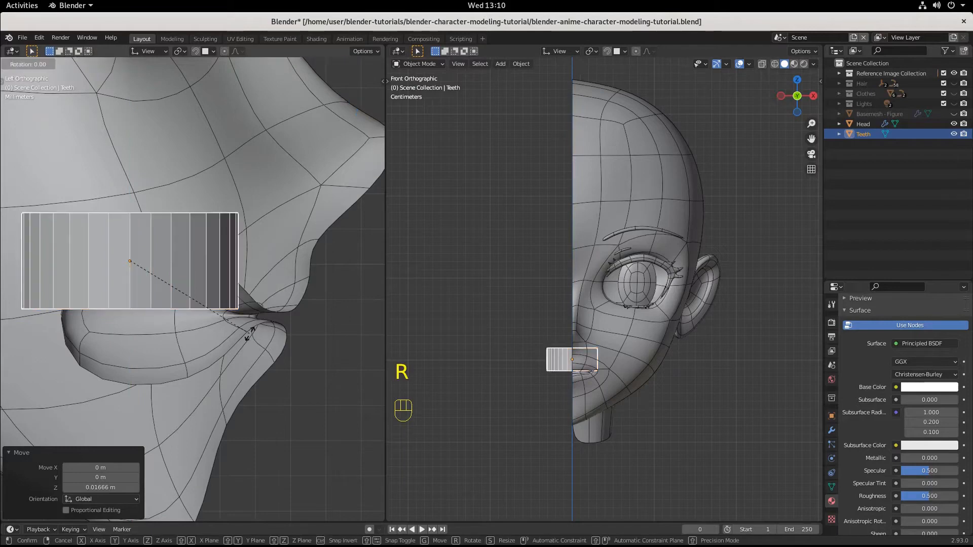
pyautogui.click(221, 365)
pyautogui.press('g')
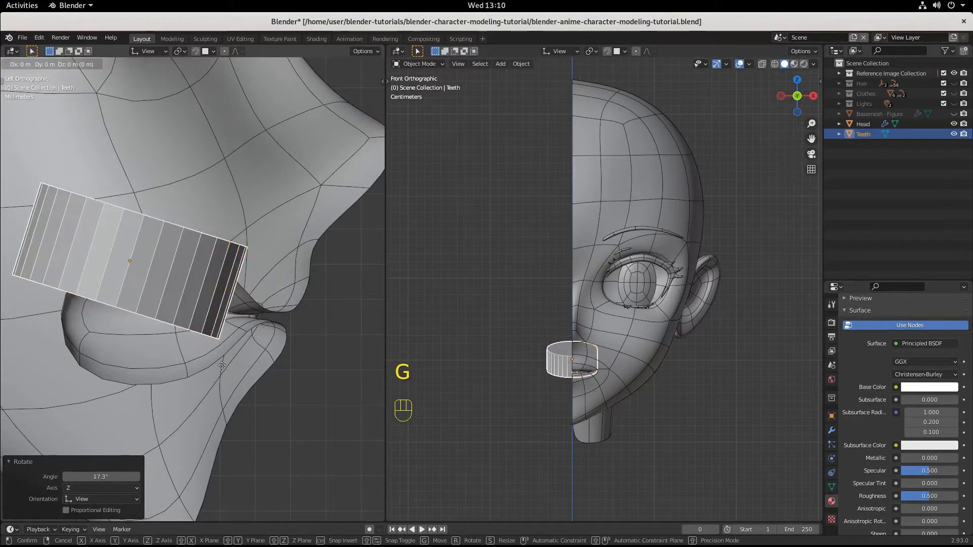
pyautogui.click(238, 338)
pyautogui.press('g')
pyautogui.press('y')
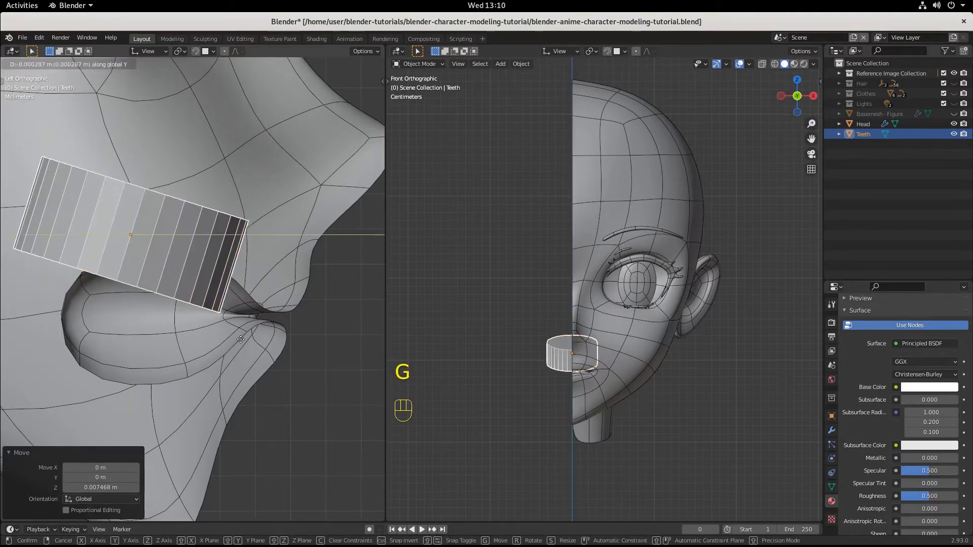
pyautogui.click(255, 341)
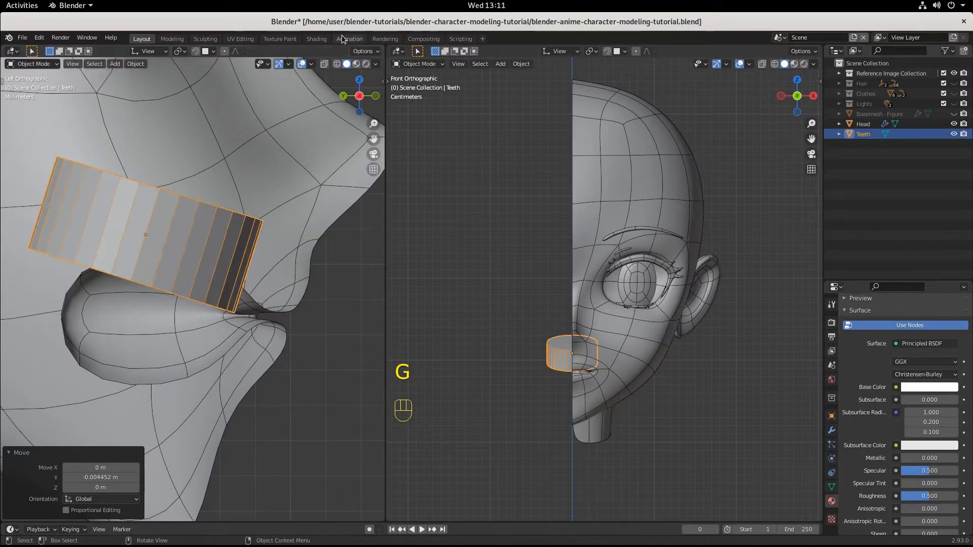
# Step: Set the transform orientation to Local and enter Edit Mode on the Teeth object with face selection
pyautogui.scroll(4, 607, 406)
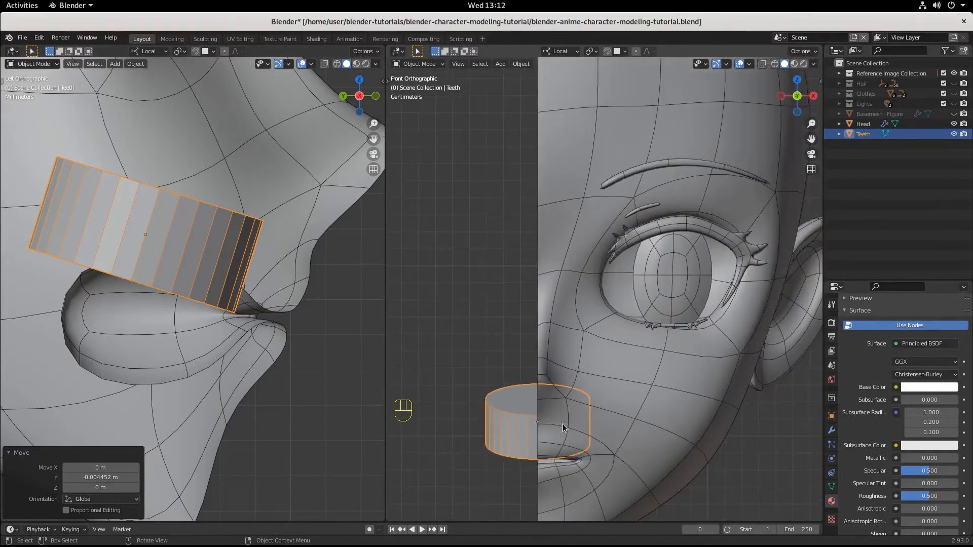
pyautogui.moveTo(214, 320); pyautogui.dragTo(314, 350, button='middle')
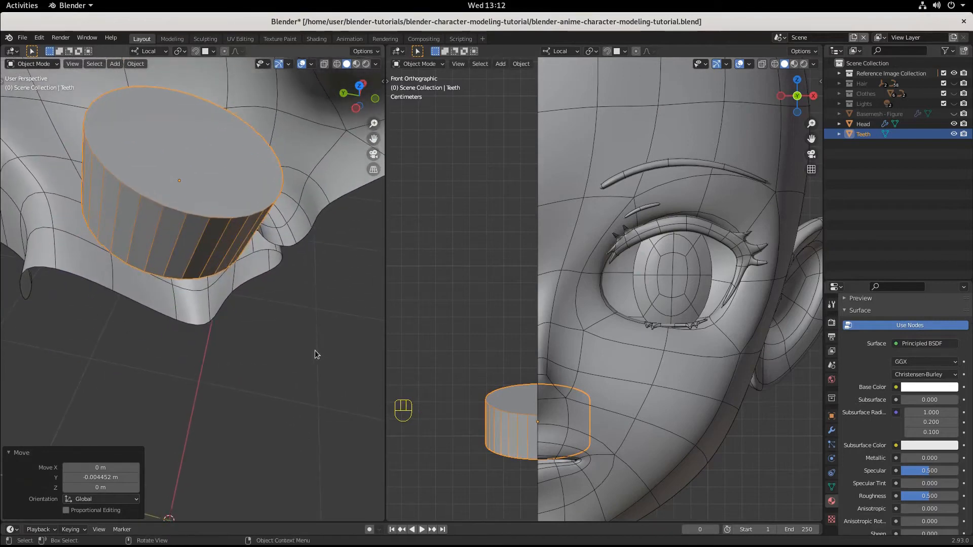
pyautogui.press('KP_Decimal')
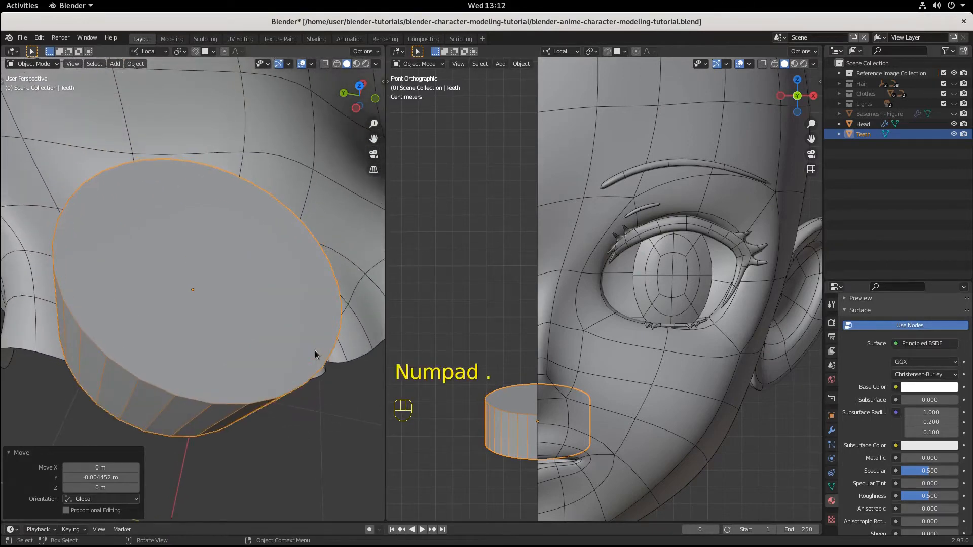
pyautogui.press('ctrl+KP_3')
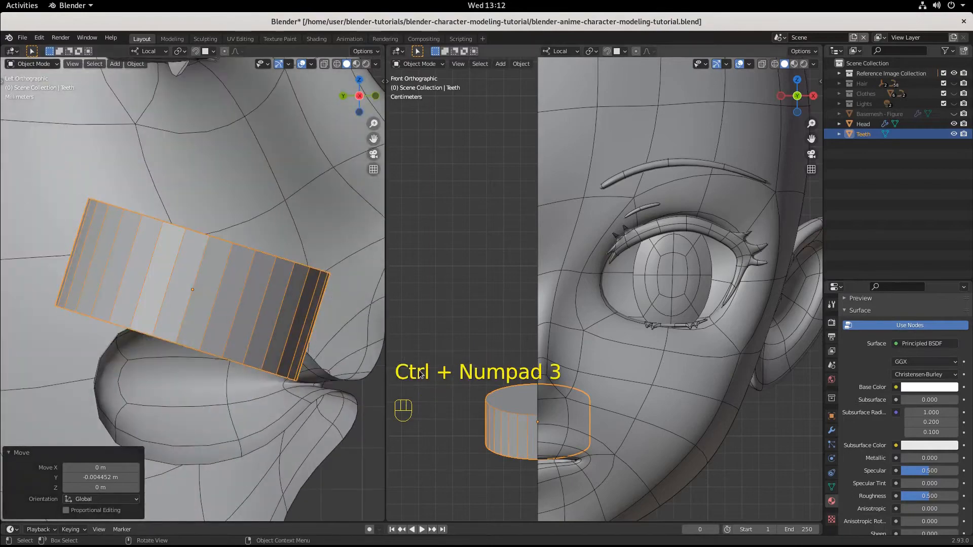
pyautogui.moveTo(665, 330); pyautogui.dragTo(661, 352, button='middle')
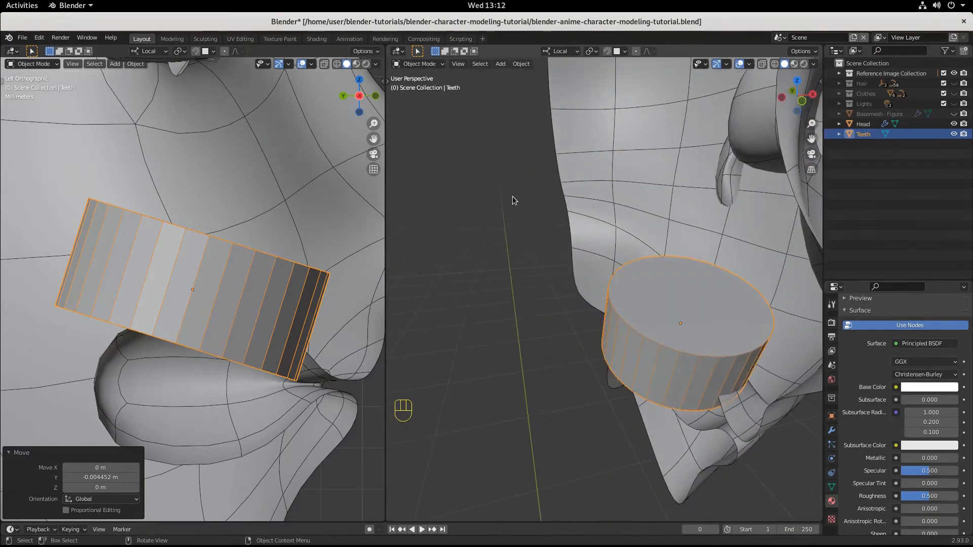
pyautogui.click(420, 64)
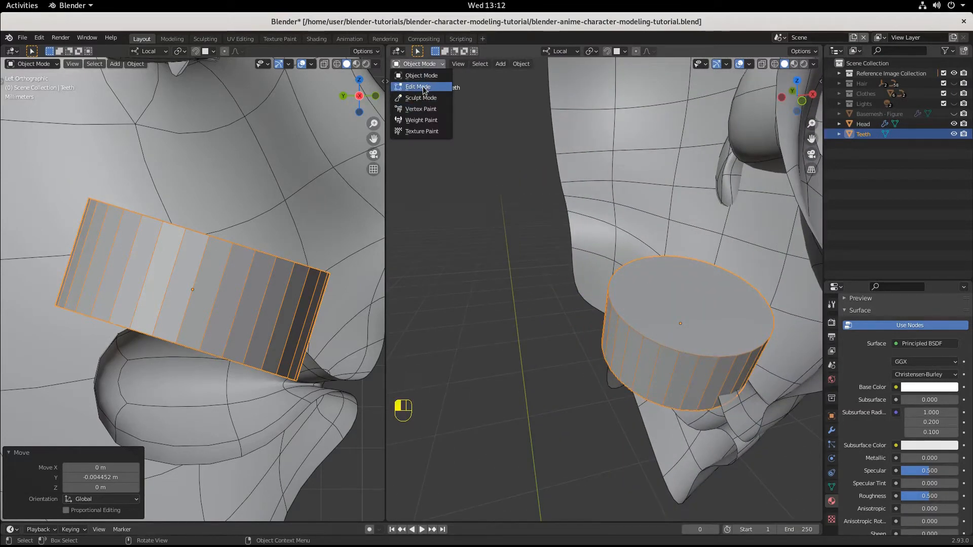
pyautogui.click(425, 88)
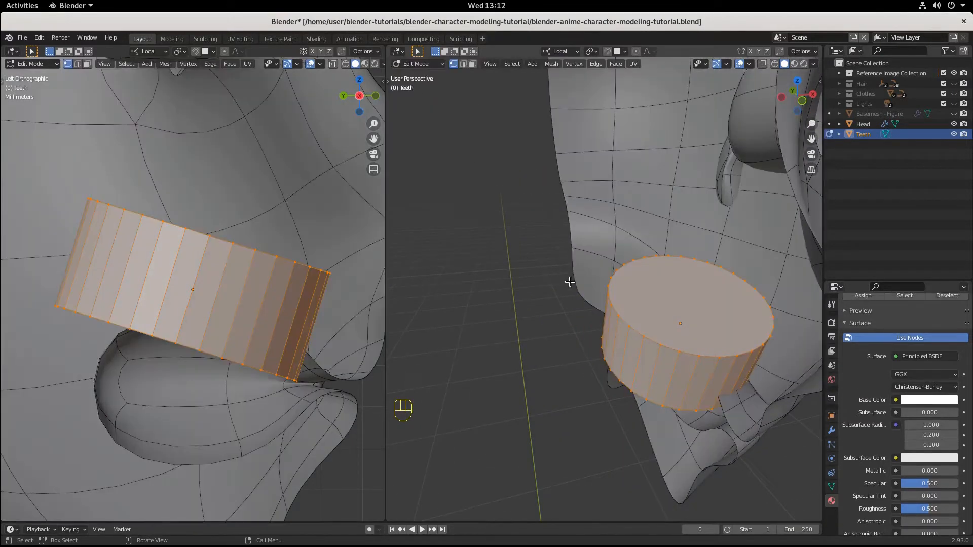
pyautogui.click(472, 65)
# Step: Select the cylinder's top and bottom cap faces and inset them with a thickness of about 0.123 m
pyautogui.click(709, 299)
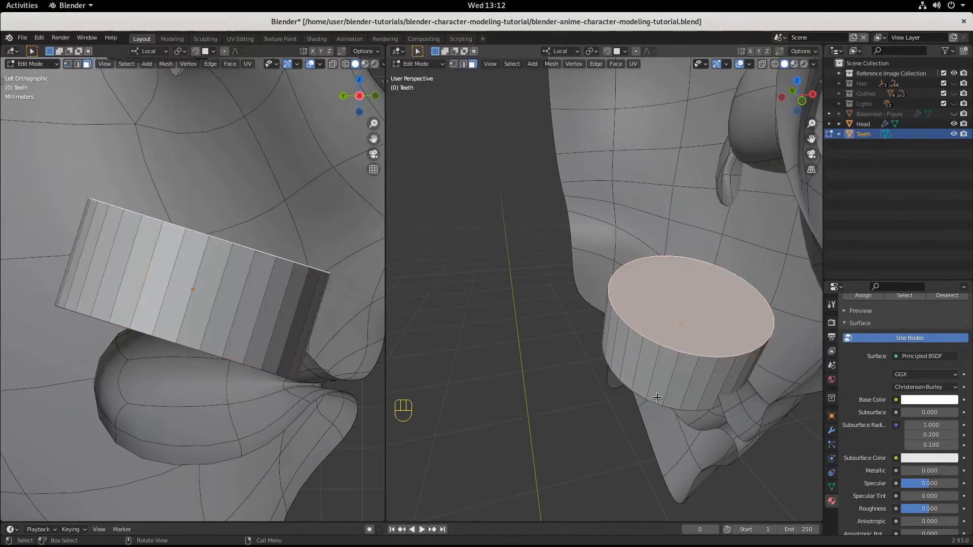
pyautogui.moveTo(710, 300); pyautogui.dragTo(694, 348, button='middle')
pyautogui.keyDown('shift'); pyautogui.click(669, 152); pyautogui.keyUp('shift')
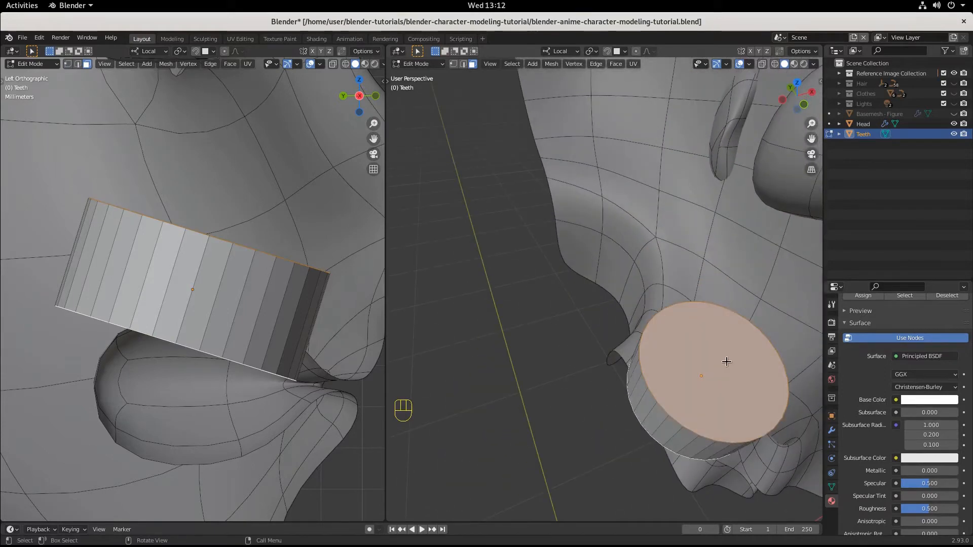
pyautogui.press('i')
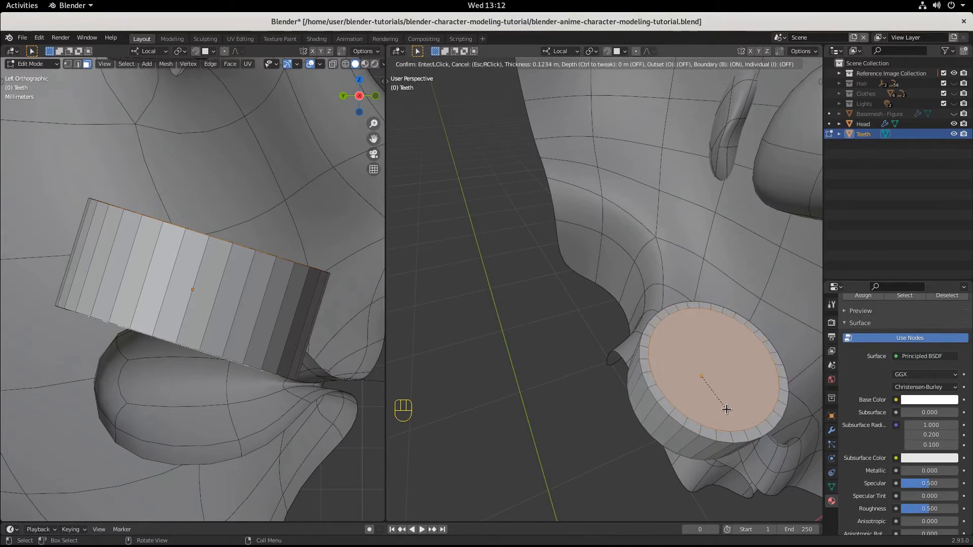
pyautogui.click(727, 409)
# Step: Delete the inset inner faces of both caps to open the centre of the cylinder
pyautogui.press('x')
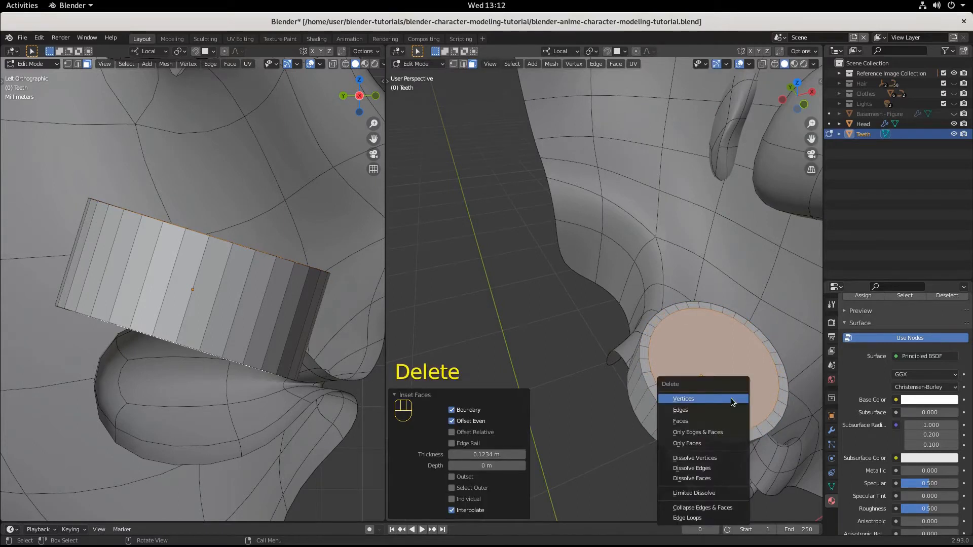
pyautogui.press('Down')
pyautogui.press('Return')
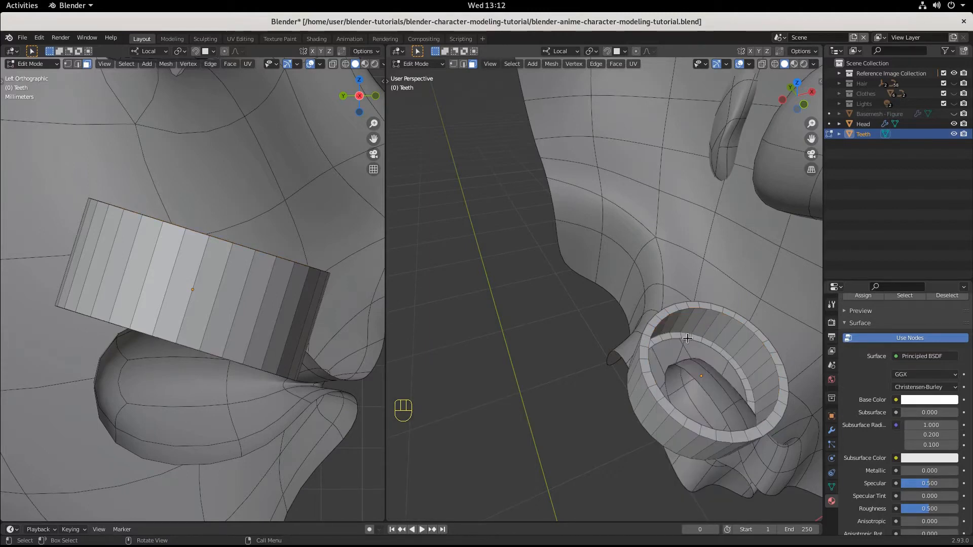
# Step: Switch to edge selection and try to fill a face between the upper and lower inner rim edges, then undo it
pyautogui.click(462, 65)
pyautogui.moveTo(723, 355); pyautogui.dragTo(694, 355, button='middle')
pyautogui.moveTo(602, 402); pyautogui.dragTo(612, 361, button='middle')
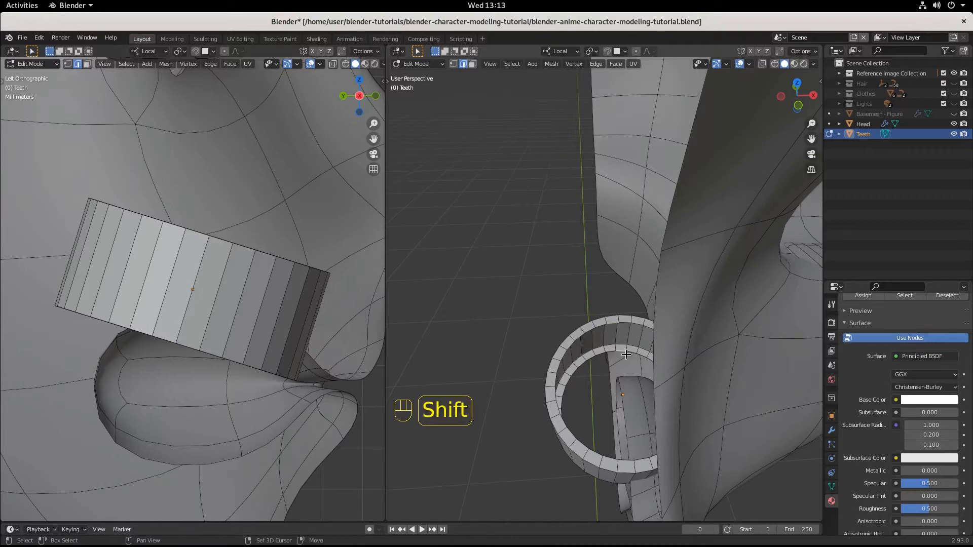
pyautogui.press('f')
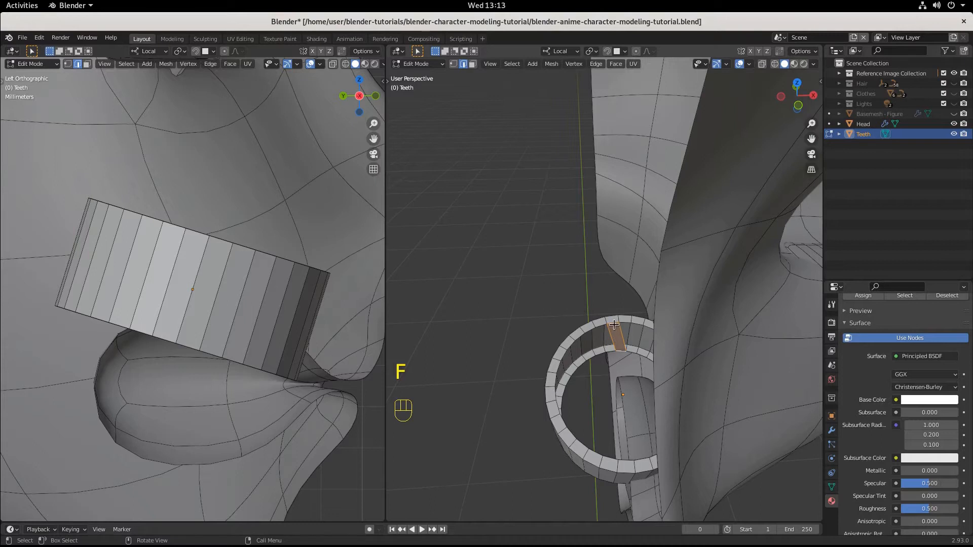
pyautogui.hotkey('ctrl', 'z')
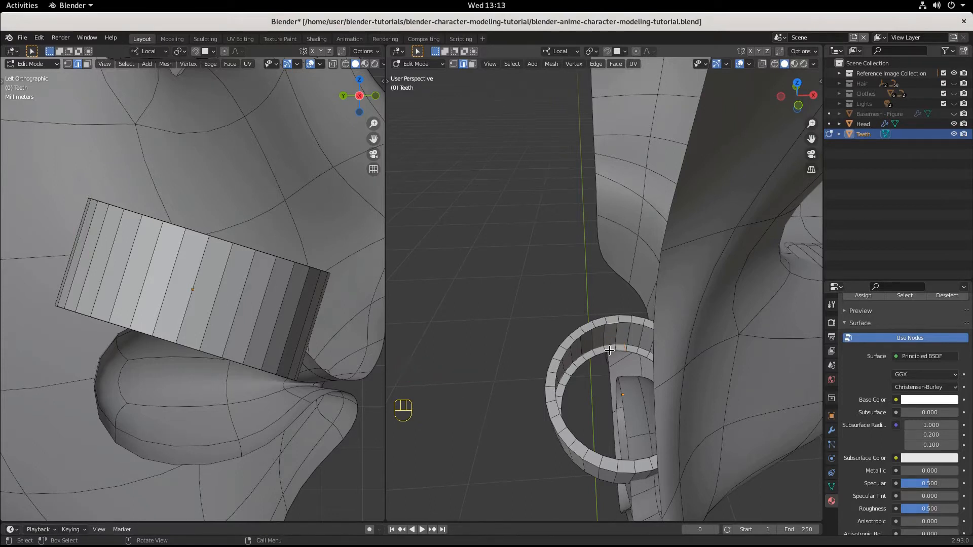
# Step: Fill faces one after another between the upper and lower inner rim edges to build the ring's inner wall
pyautogui.keyDown('shift'); pyautogui.click(612, 351); pyautogui.keyUp('shift')
pyautogui.press('f')
pyautogui.press('f')
pyautogui.press('f')
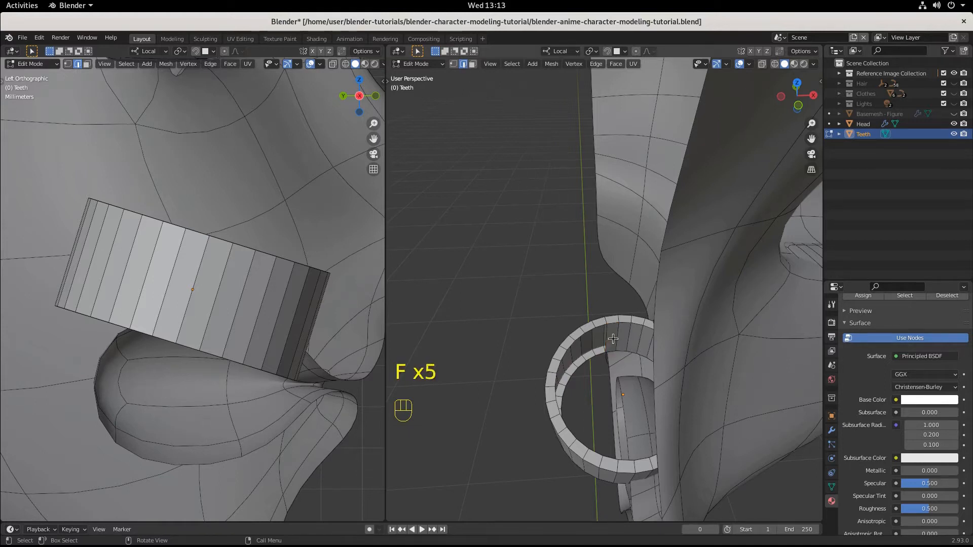
pyautogui.press('f')
pyautogui.press('f')
pyautogui.press('f')
pyautogui.press('f')
pyautogui.press('f')
pyautogui.press('f')
pyautogui.press('f')
pyautogui.press('f')
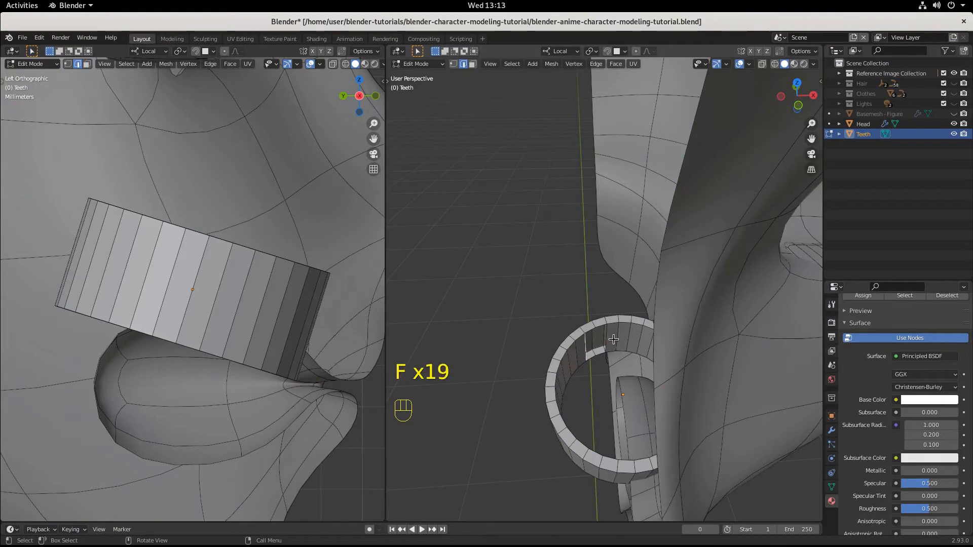
# Step: In Object Mode, move the teeth ring about 0.0044 m forward along global Y and about 0.0013 m up along global Z
pyautogui.scroll(-3, 648, 360)
pyautogui.moveTo(648, 360); pyautogui.dragTo(479, 280, button='middle')
pyautogui.scroll(3, 782, 345)
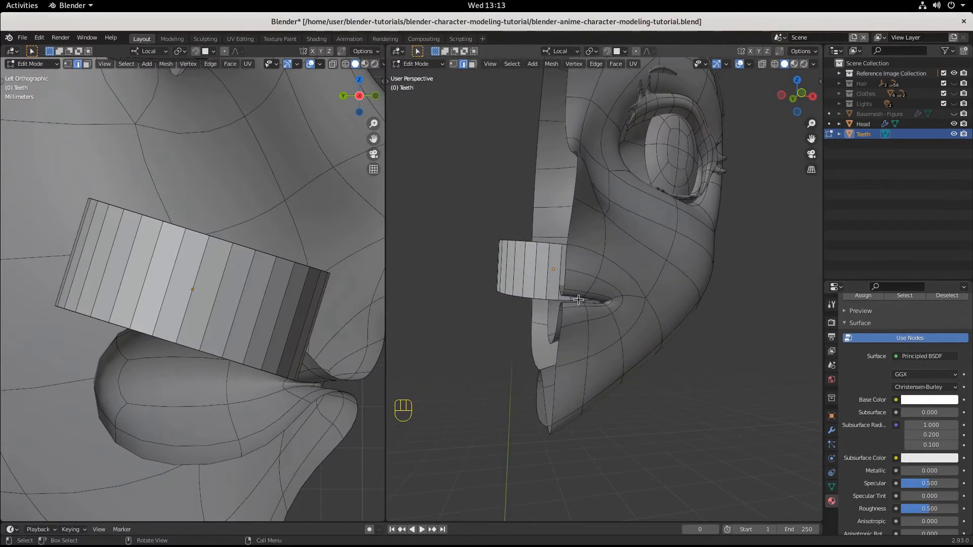
pyautogui.moveTo(578, 300); pyautogui.dragTo(556, 296, button='middle')
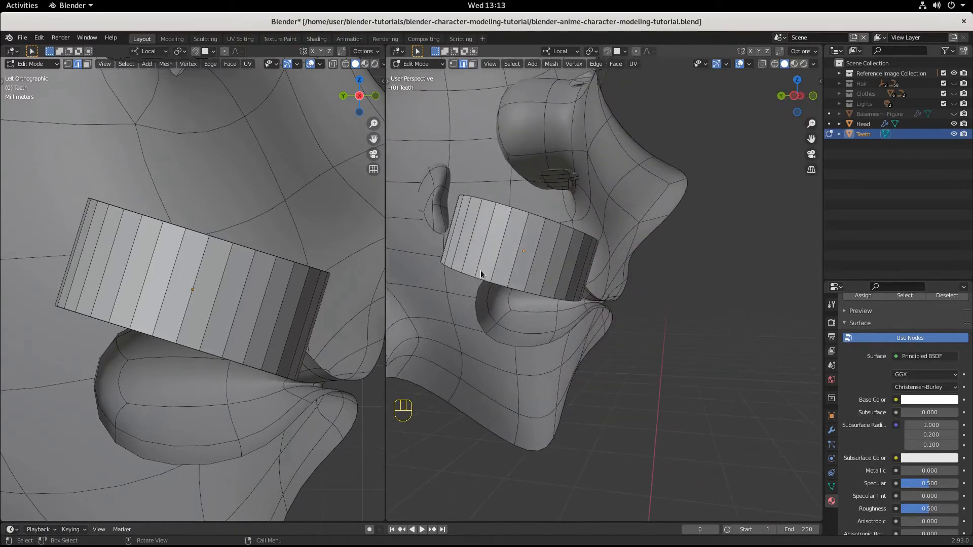
pyautogui.press('Tab')
pyautogui.press('g')
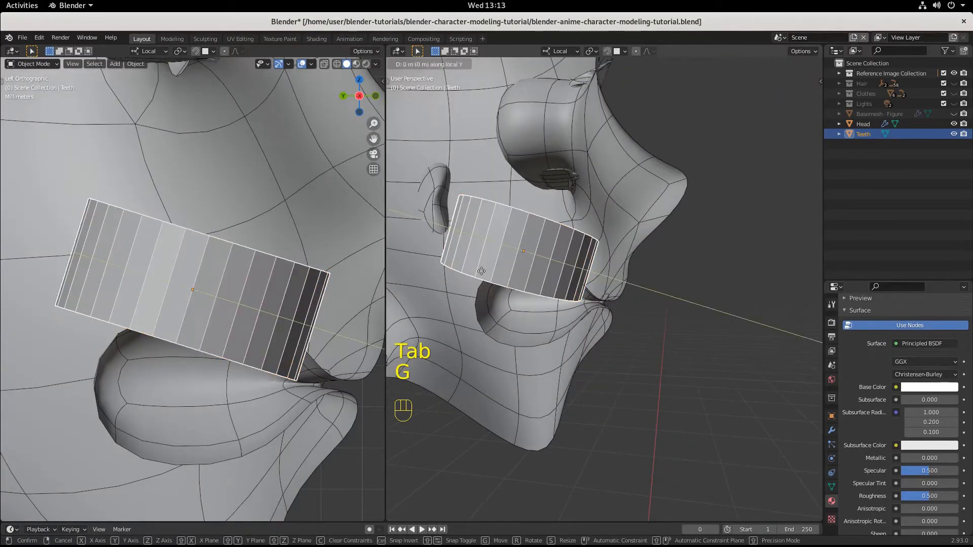
pyautogui.click(490, 272)
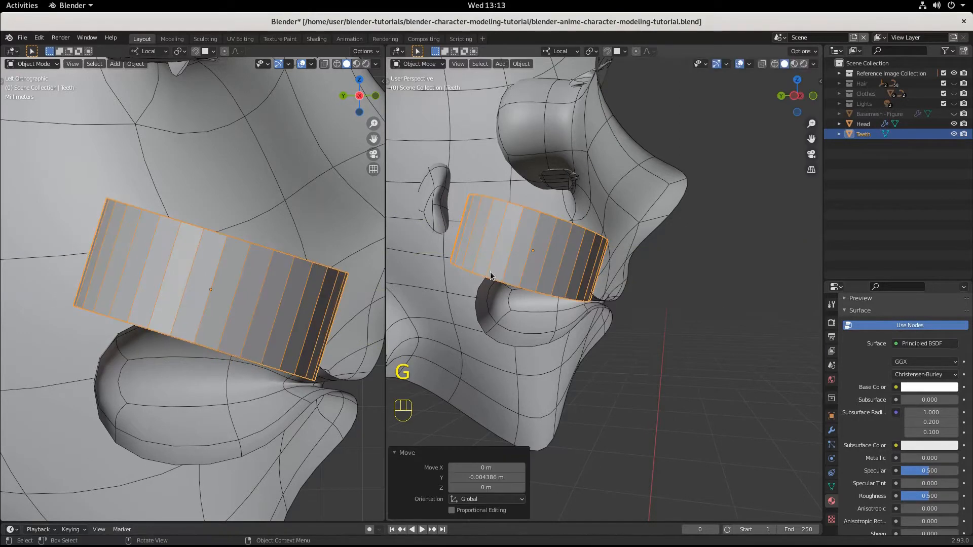
pyautogui.press('g')
pyautogui.press('z')
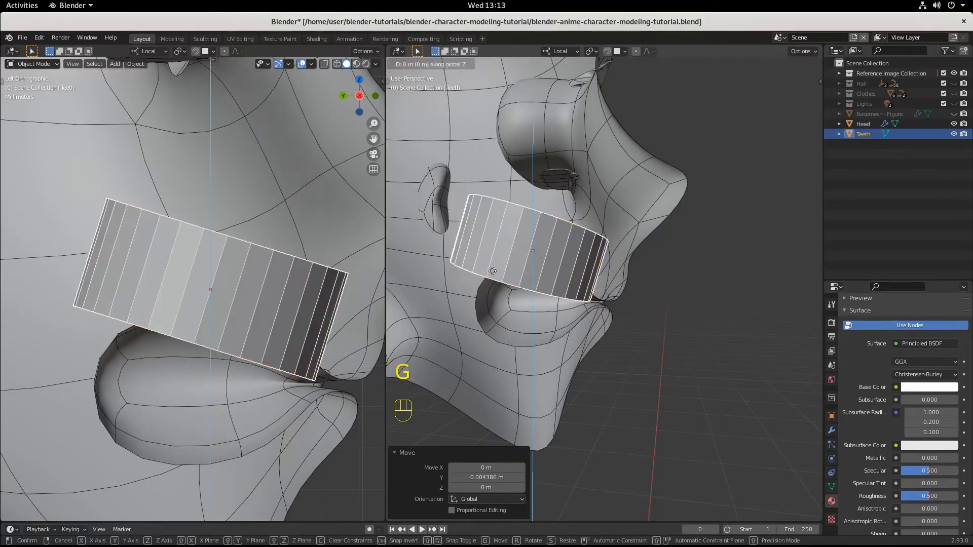
pyautogui.click(493, 271)
# Step: Rotate the teeth ring about -3.56° around the view axis to adjust its tilt in the mouth
pyautogui.moveTo(492, 270); pyautogui.dragTo(657, 354, button='middle')
pyautogui.press('r')
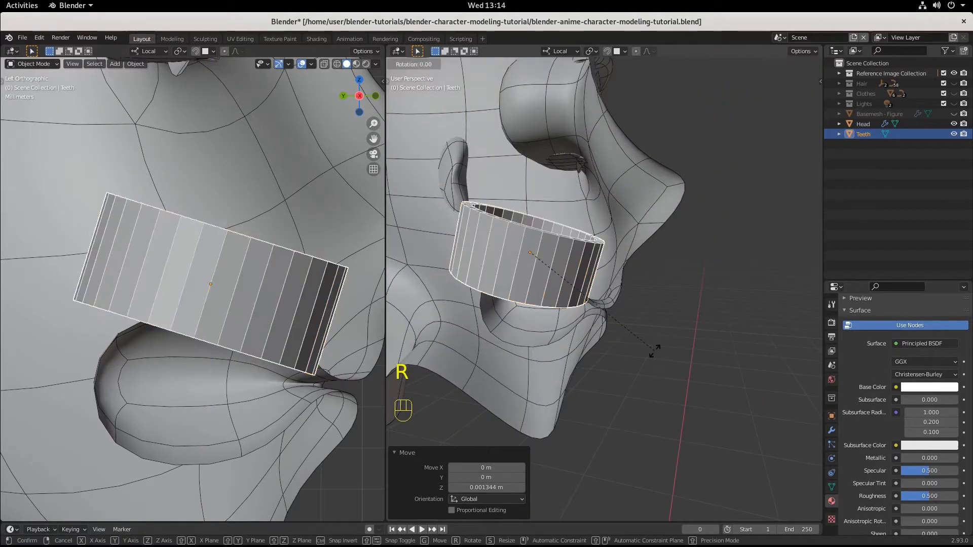
pyautogui.click(658, 341)
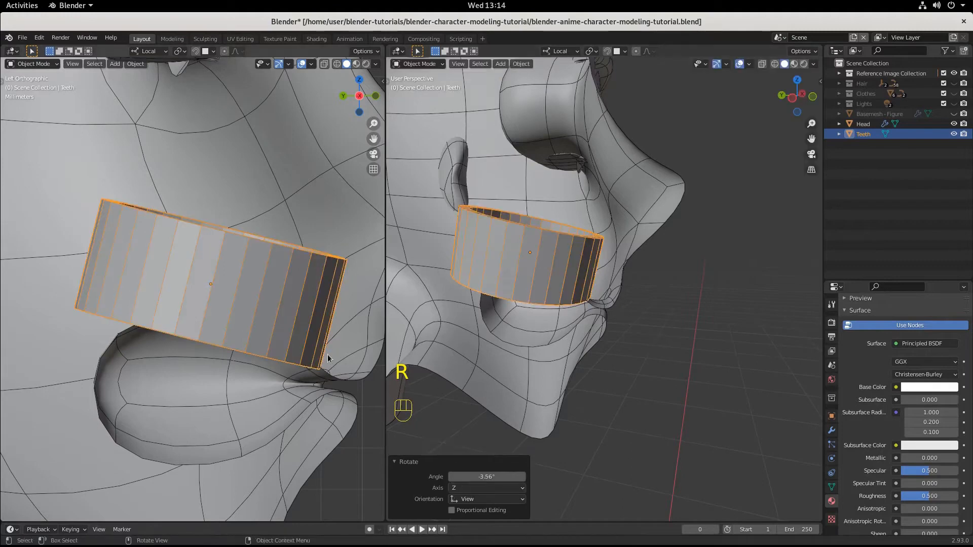
# Step: Move the teeth ring about 0.0034 m down along global Z and about 0.0019 m back along global Y
pyautogui.press('g')
pyautogui.press('z')
pyautogui.press('z')
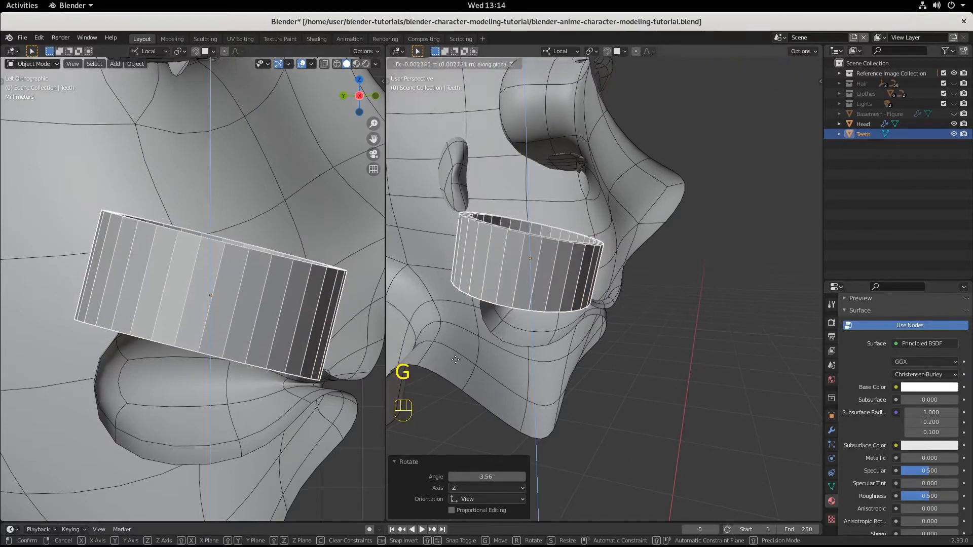
pyautogui.click(455, 360)
pyautogui.press('g')
pyautogui.press('y')
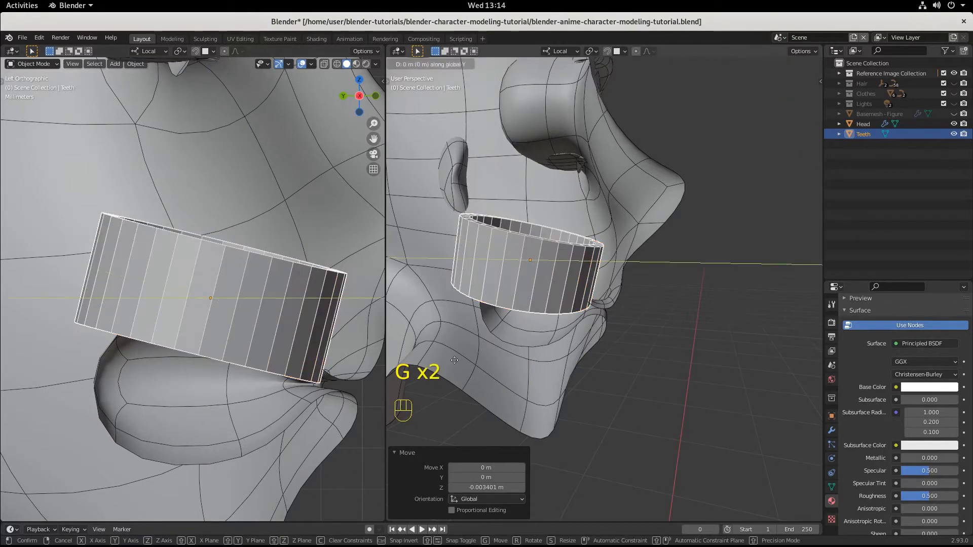
pyautogui.click(451, 363)
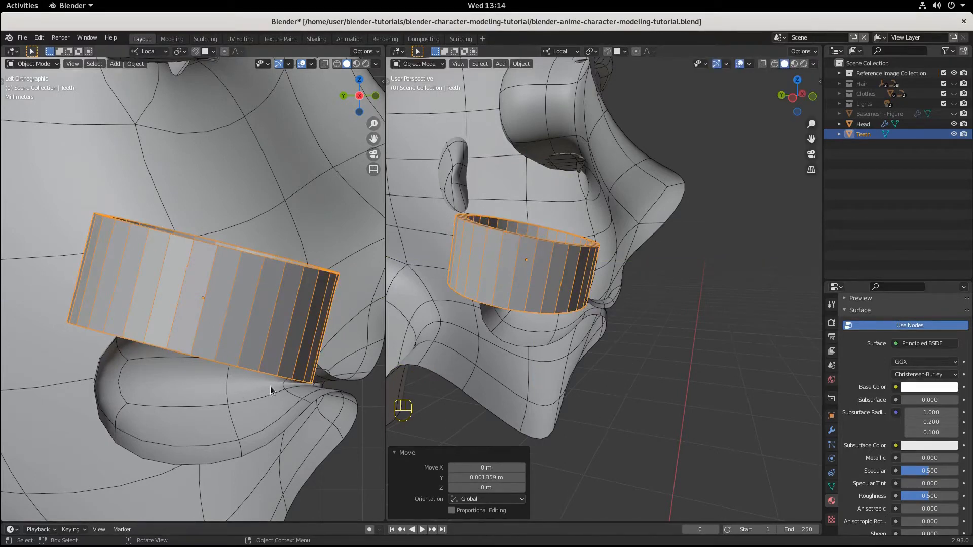
# Step: Scale the teeth ring to about 0.707 along global Z and shift it about 0.0045 m down and 0.0012 m forward
pyautogui.moveTo(626, 356); pyautogui.dragTo(531, 336, button='middle')
pyautogui.press('ctrl+KP_3')
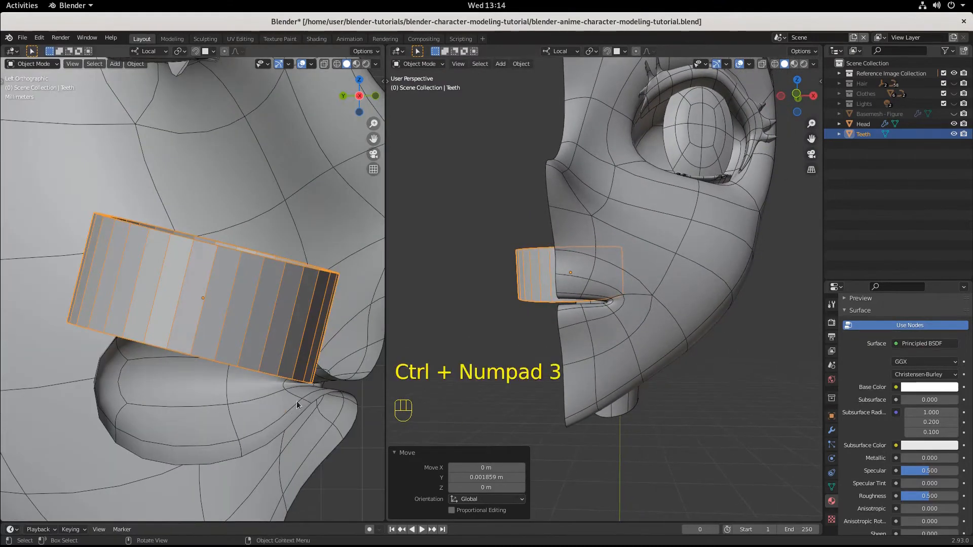
pyautogui.moveTo(530, 263); pyautogui.dragTo(600, 309, button='middle')
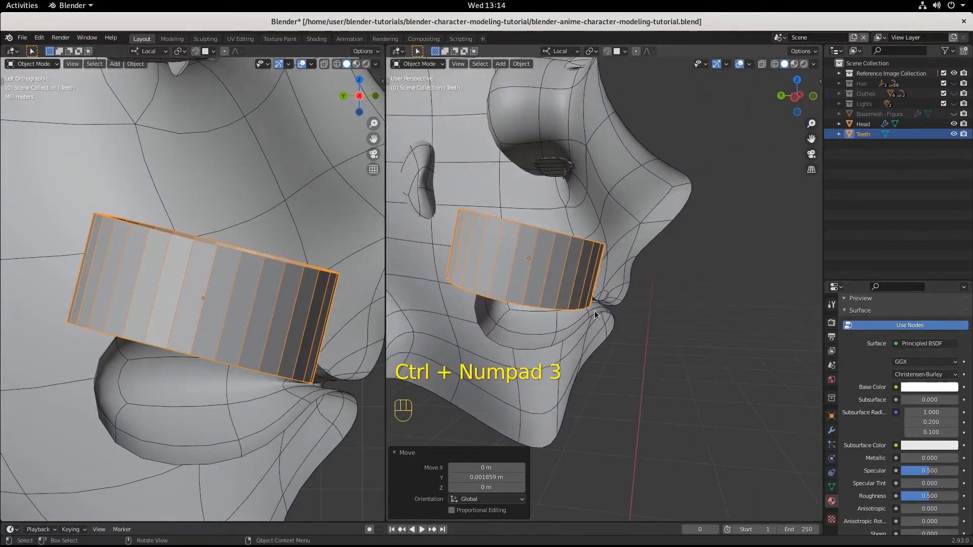
pyautogui.press('s')
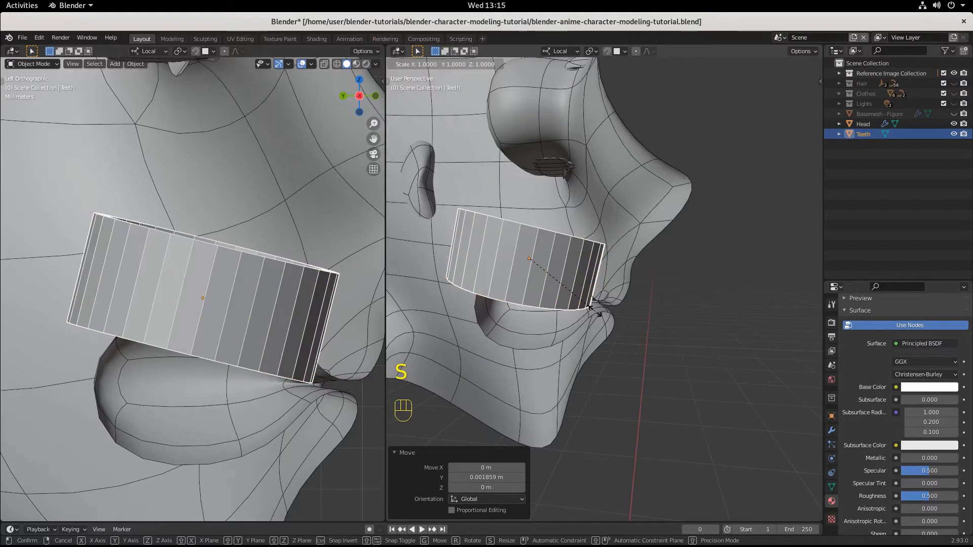
pyautogui.press('z')
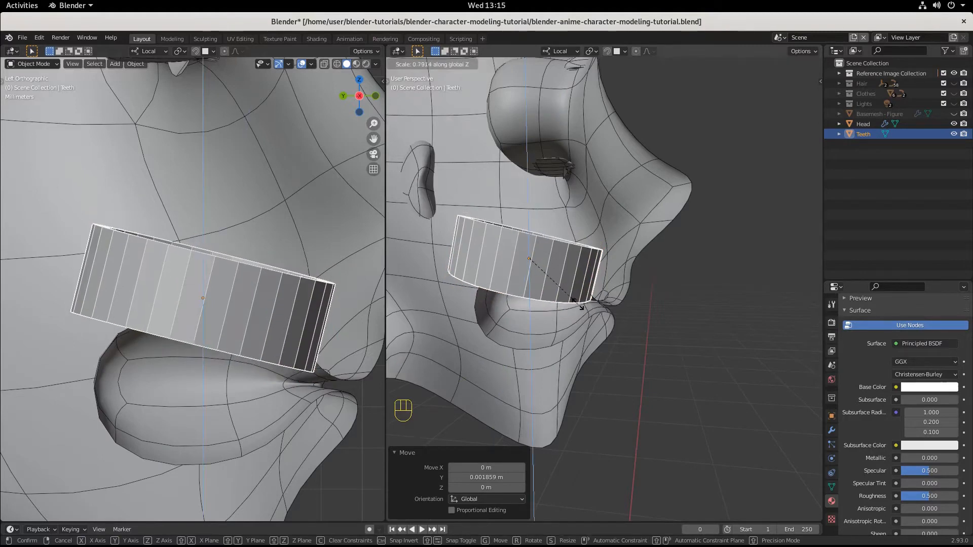
pyautogui.click(575, 301)
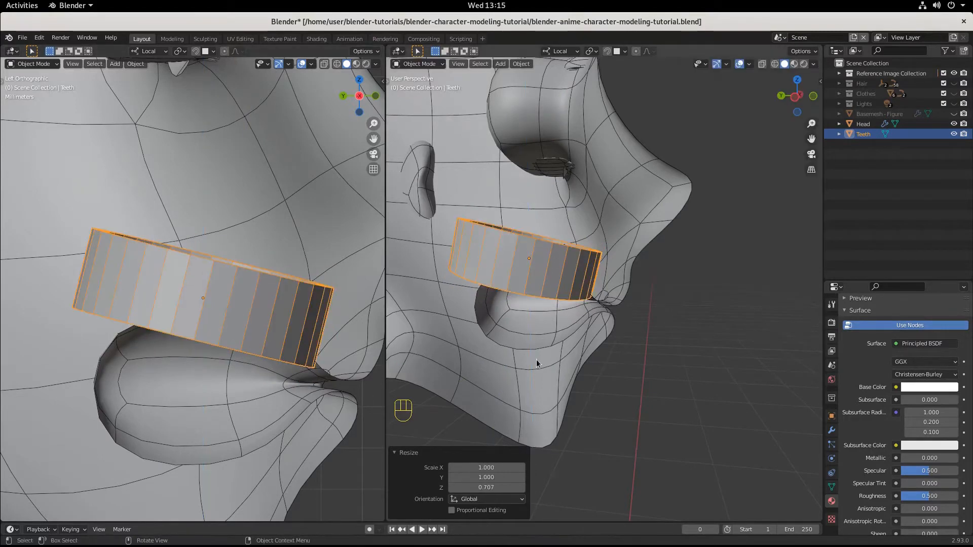
pyautogui.press('g')
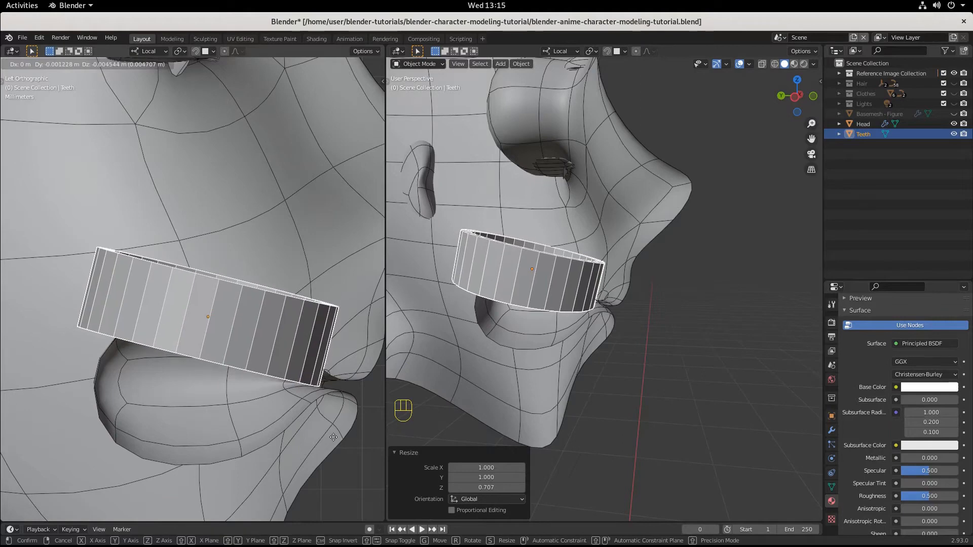
pyautogui.click(314, 438)
# Step: Narrow the teeth ring along global X to fit the mouth corners, scaling by about 0.935 and again by about 0.946
pyautogui.moveTo(305, 440); pyautogui.dragTo(292, 435, button='middle')
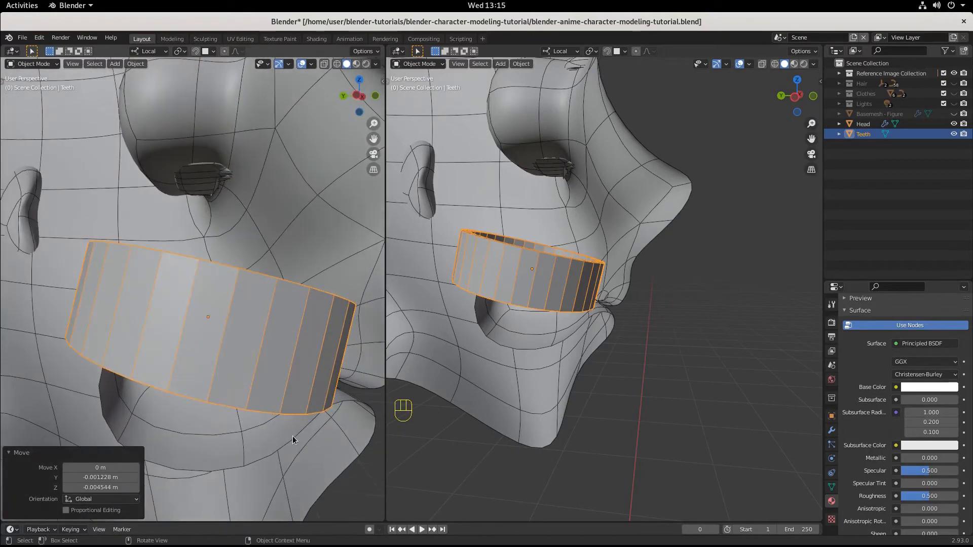
pyautogui.press('ctrl+KP_3')
pyautogui.keyDown('shift'); pyautogui.moveTo(249, 470); pyautogui.dragTo(131, 357, button='middle'); pyautogui.keyUp('shift')
pyautogui.moveTo(616, 352); pyautogui.dragTo(549, 366, button='middle')
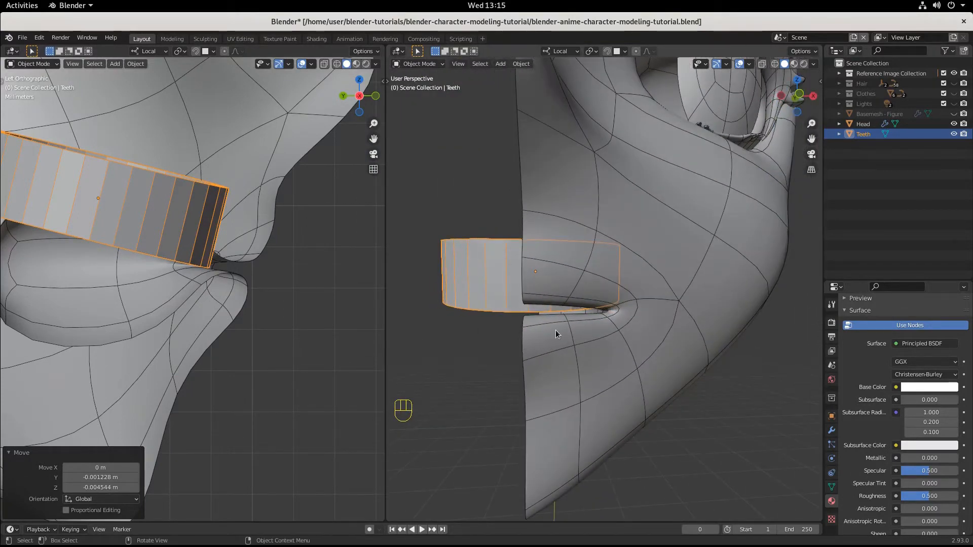
pyautogui.moveTo(555, 330); pyautogui.dragTo(597, 361, button='middle')
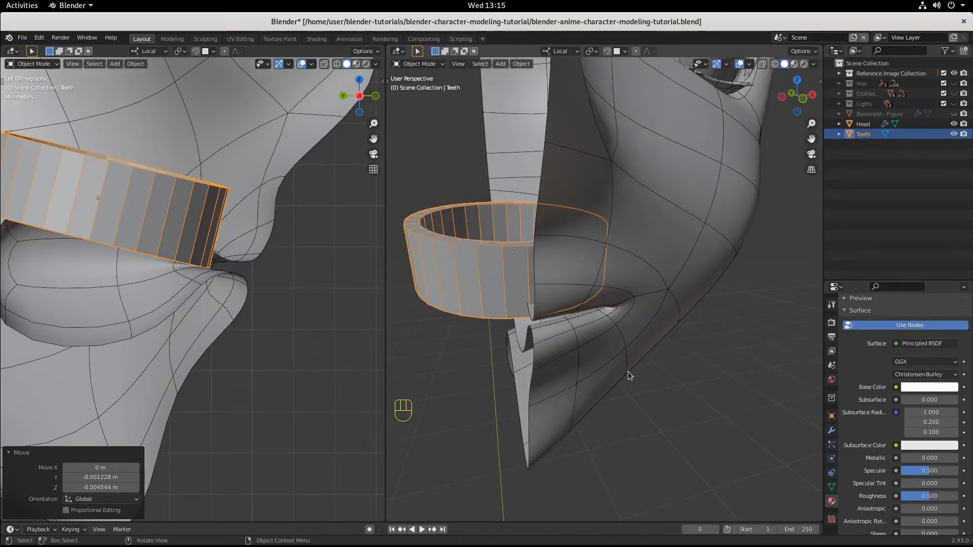
pyautogui.press('s')
pyautogui.press('x')
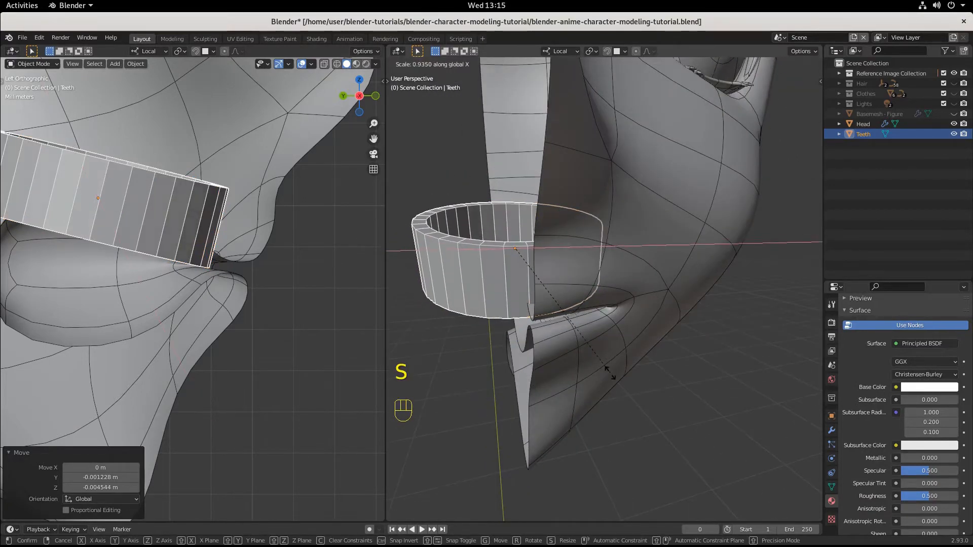
pyautogui.click(614, 367)
pyautogui.moveTo(614, 366); pyautogui.dragTo(593, 329, button='middle')
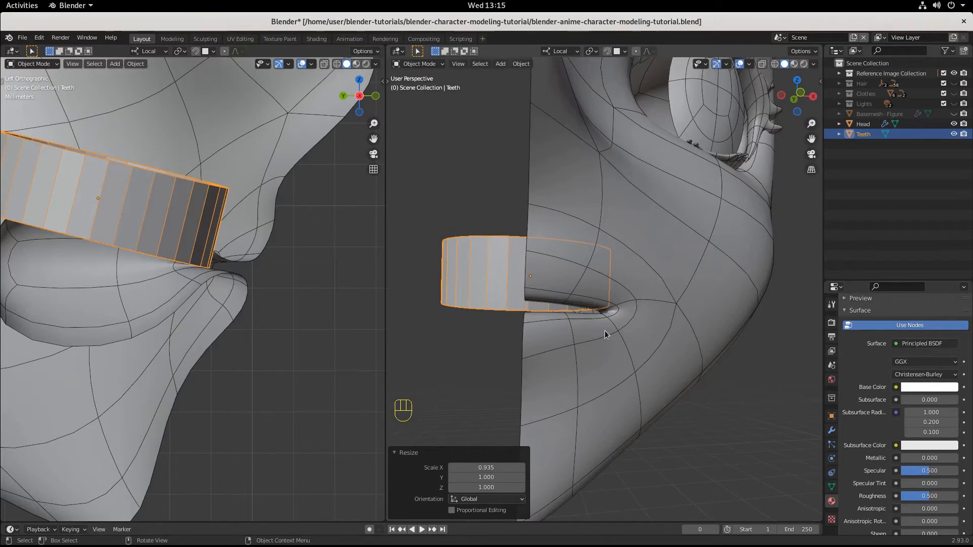
pyautogui.press('s')
pyautogui.press('x')
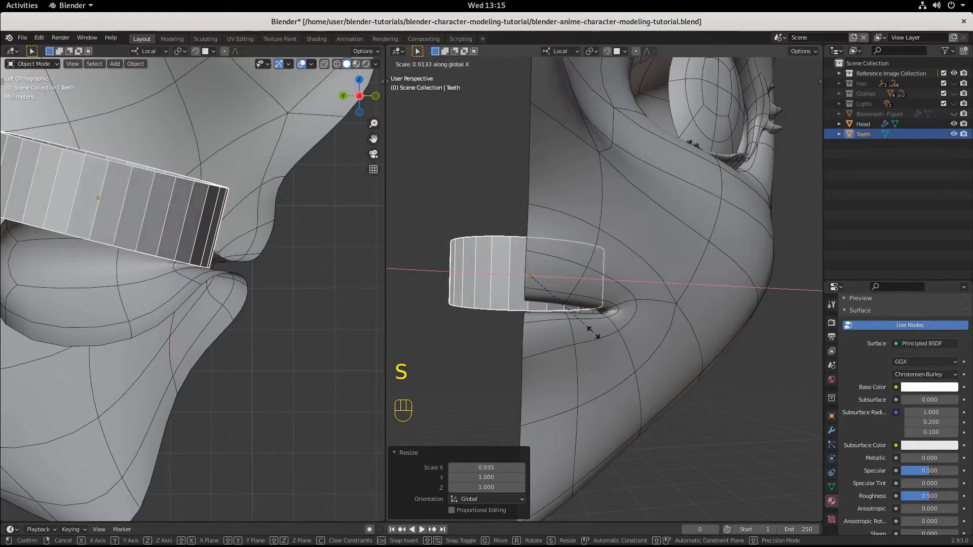
pyautogui.click(593, 333)
# Step: Examine the teeth ring's fit inside the mouth from above and from the right side in wireframe shading
pyautogui.moveTo(597, 332); pyautogui.dragTo(563, 431, button='middle')
pyautogui.moveTo(463, 276); pyautogui.dragTo(478, 345, button='middle')
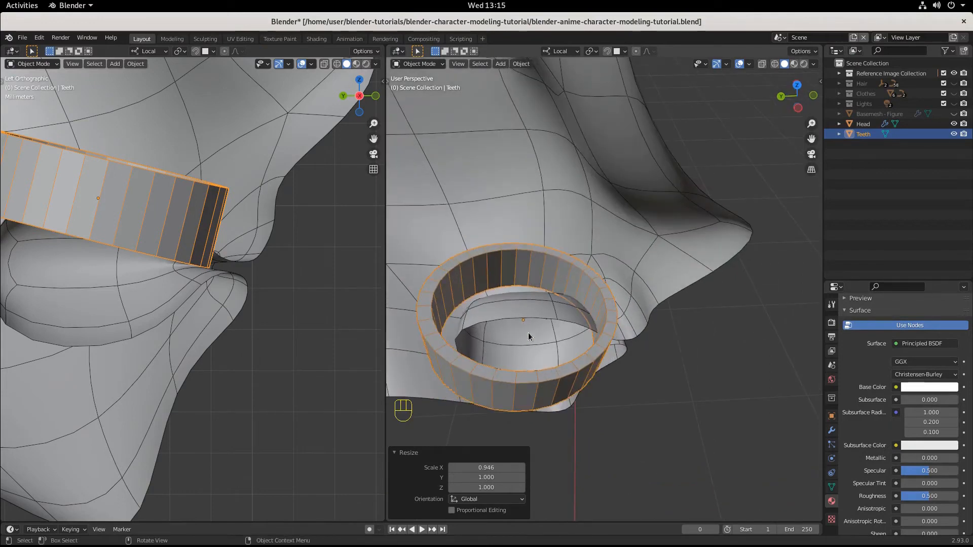
pyautogui.press('KP_3')
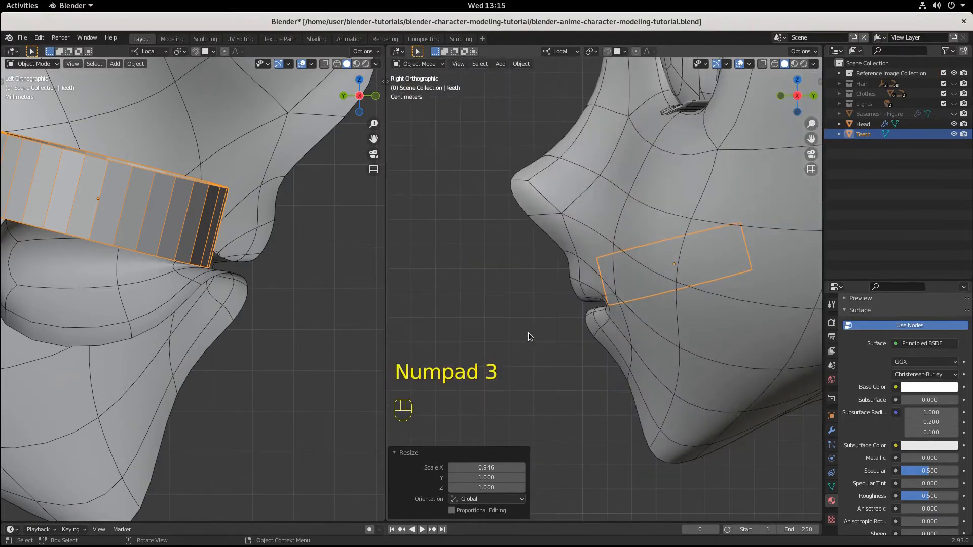
pyautogui.click(774, 64)
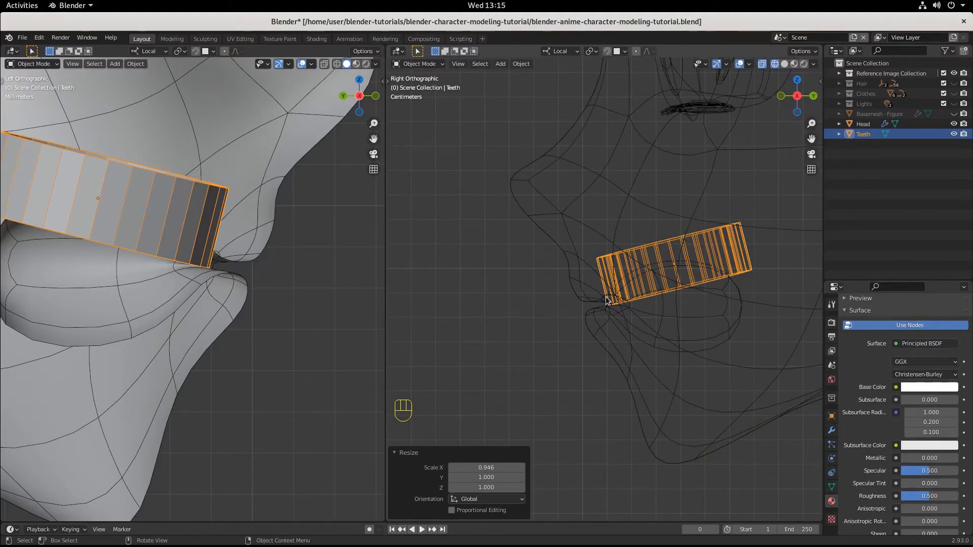
pyautogui.hotkey('alt', 'Tab')
pyautogui.click(482, 273)
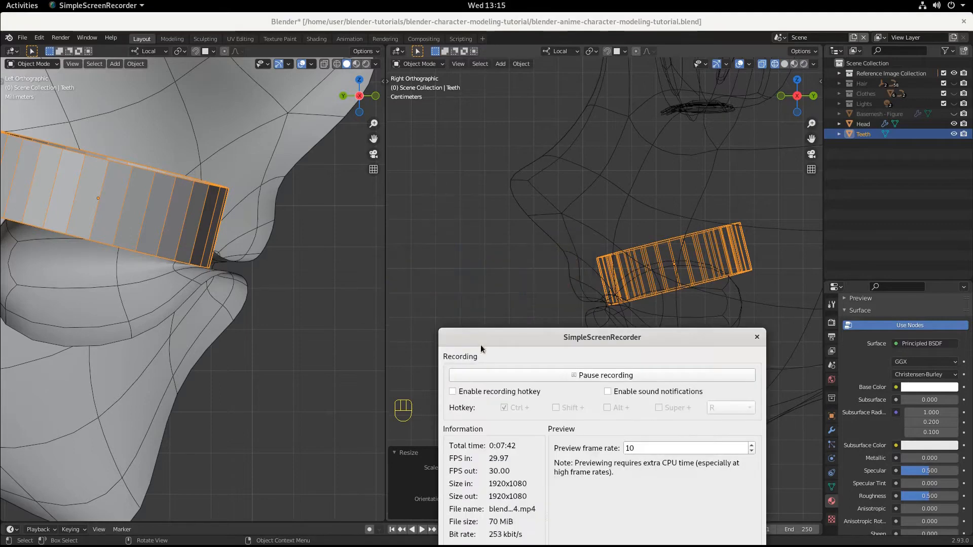
pyautogui.click(488, 376)
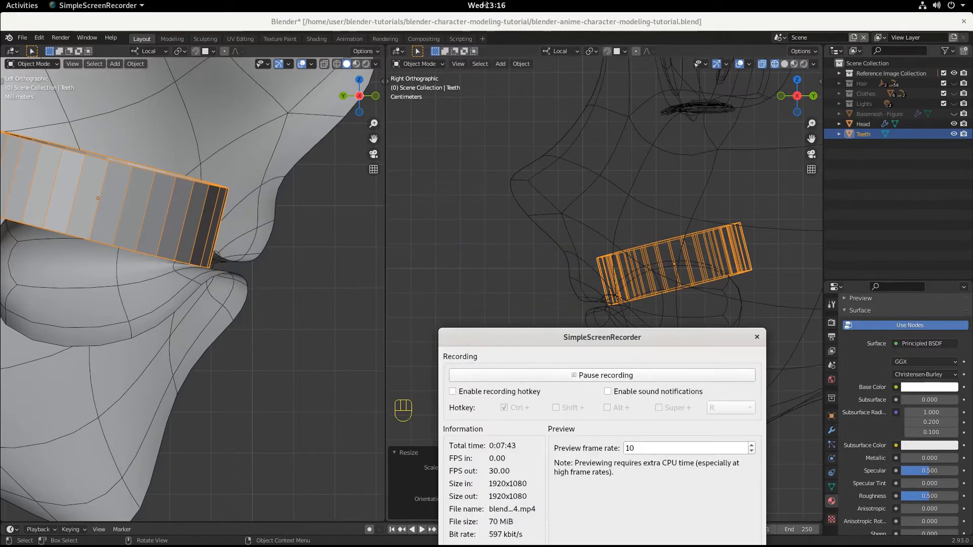
pyautogui.click(495, 20)
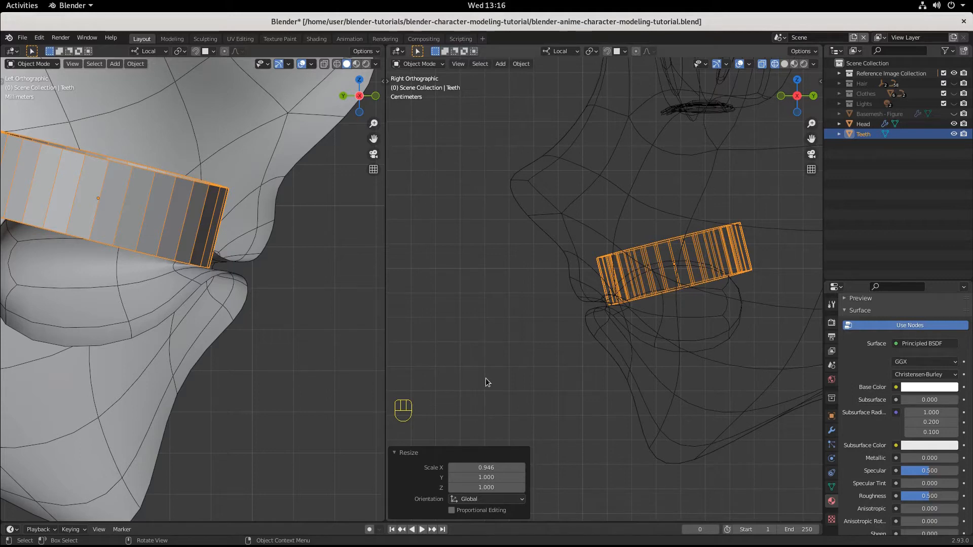
# Step: Return to solid shading and enter Edit Mode on the Teeth object with face selection in the left side view
pyautogui.click(784, 64)
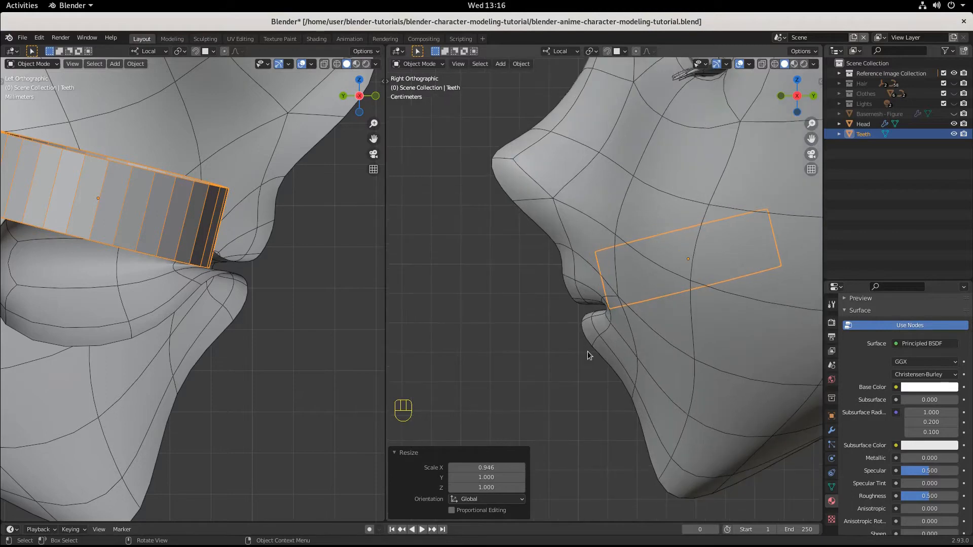
pyautogui.moveTo(587, 351); pyautogui.dragTo(762, 369, button='middle')
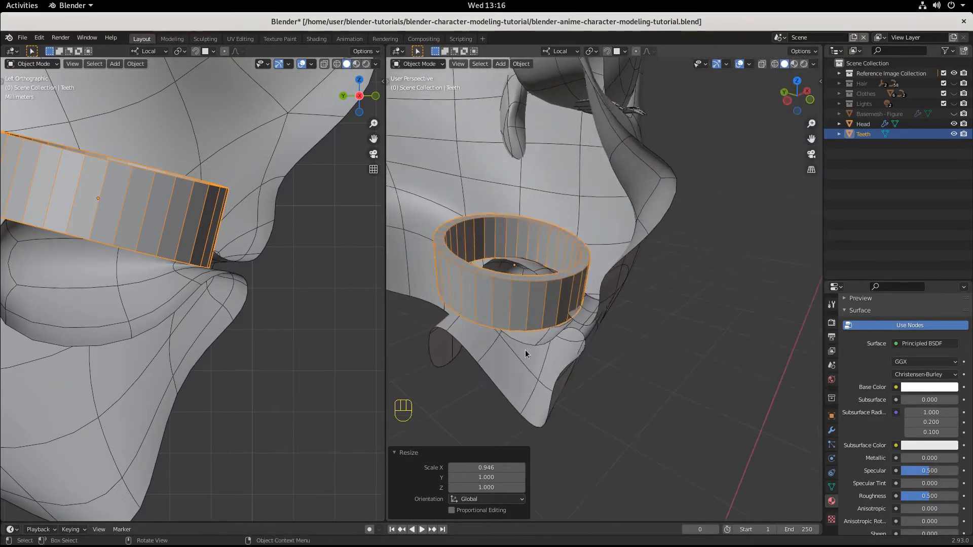
pyautogui.moveTo(529, 347); pyautogui.dragTo(628, 379, button='middle')
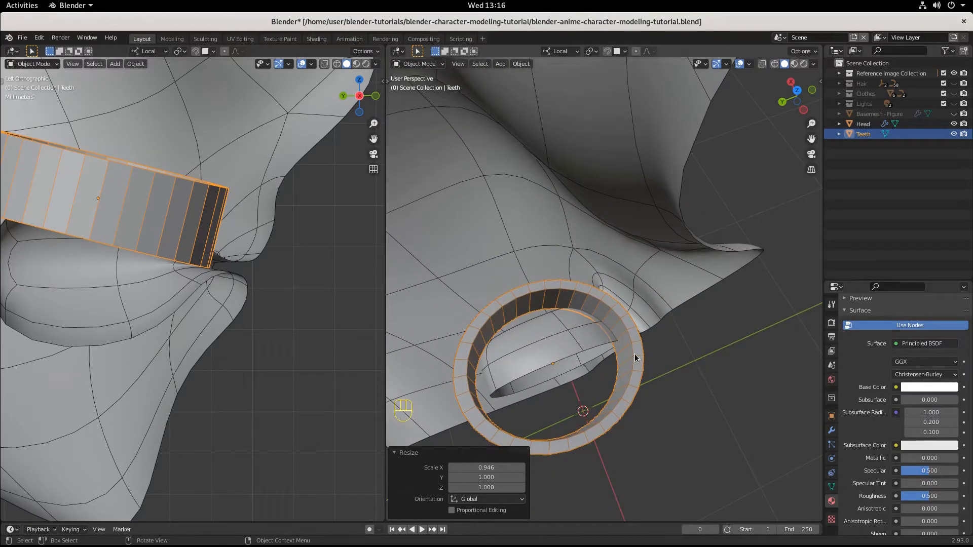
pyautogui.click(424, 64)
pyautogui.click(421, 86)
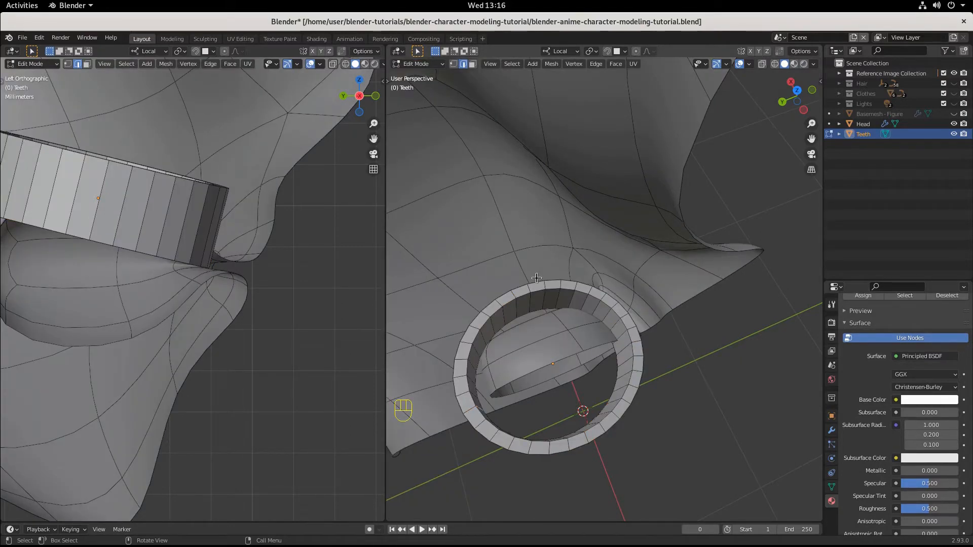
pyautogui.press('ctrl+KP_3')
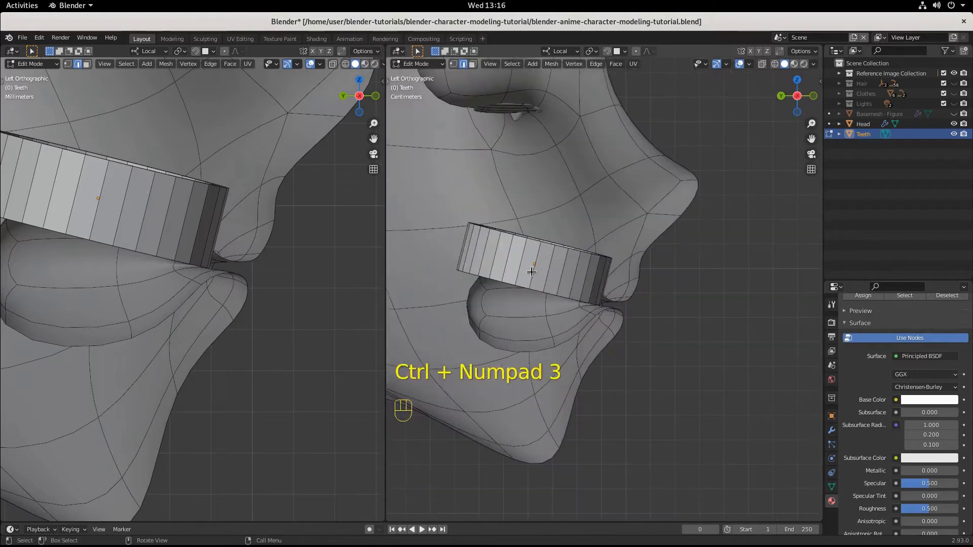
pyautogui.click(472, 64)
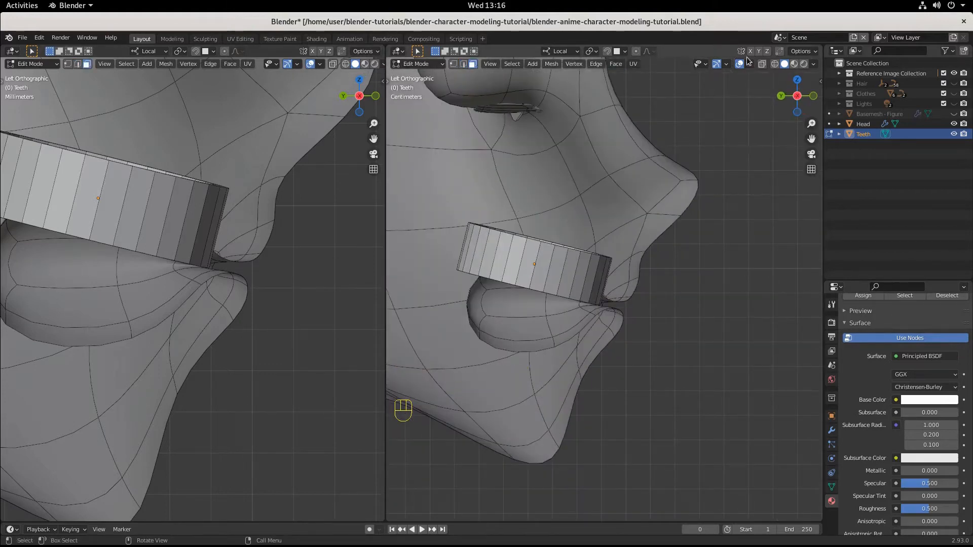
pyautogui.click(774, 64)
pyautogui.moveTo(425, 173); pyautogui.dragTo(530, 324)
pyautogui.moveTo(537, 272)
pyautogui.mouseDown(button='middle')
pyautogui.moveTo(569, 326)
pyautogui.moveTo(564, 348)
pyautogui.moveTo(546, 282)
pyautogui.mouseUp(button='middle')
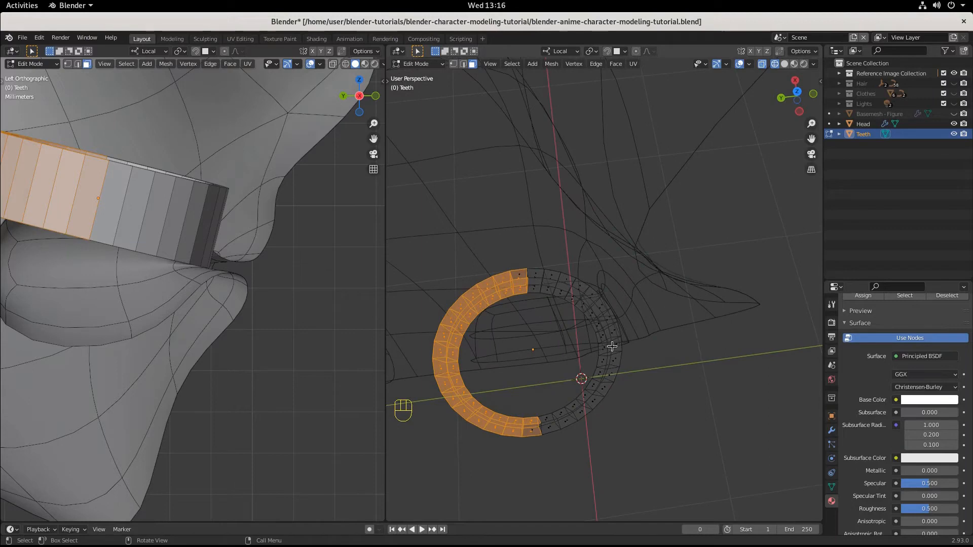
pyautogui.click(784, 64)
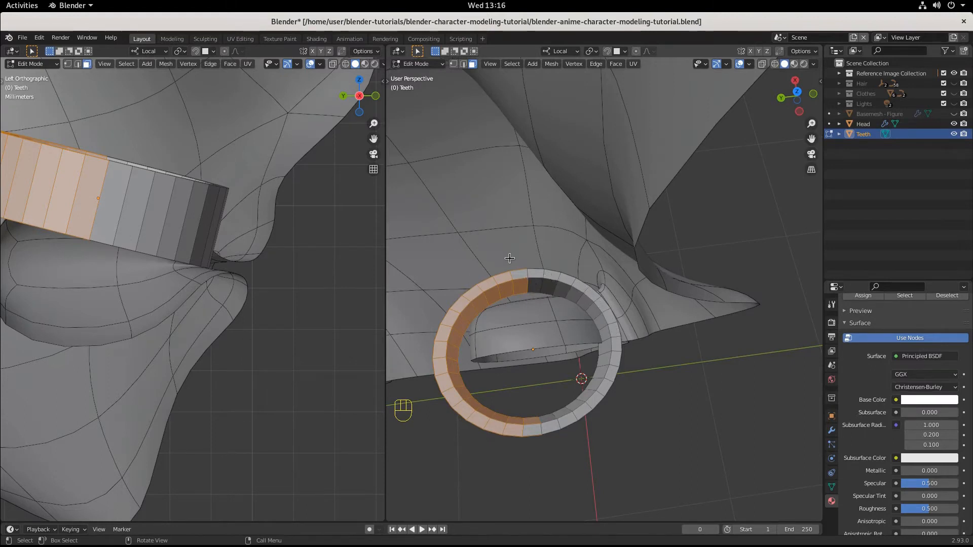
pyautogui.click(775, 64)
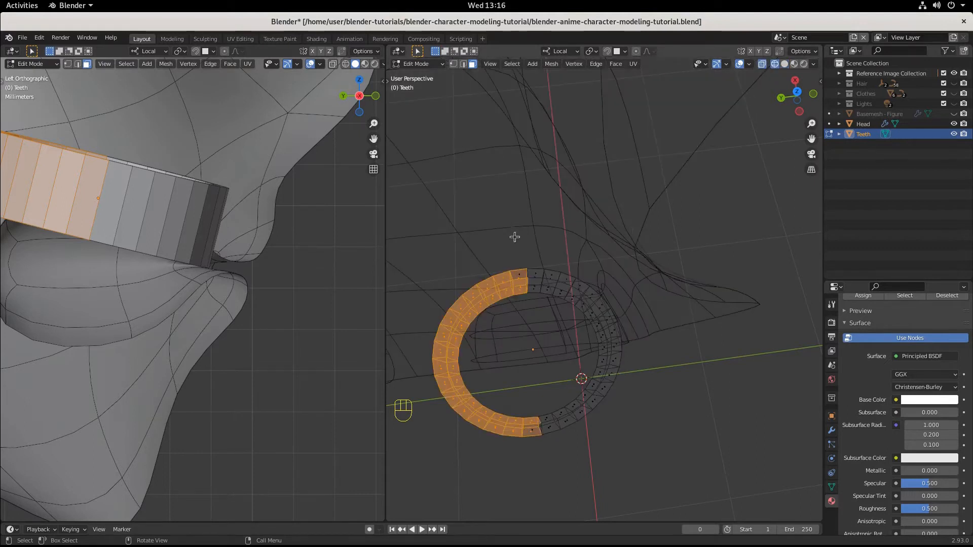
pyautogui.keyDown('shift'); pyautogui.moveTo(514, 237); pyautogui.dragTo(536, 323); pyautogui.keyUp('shift')
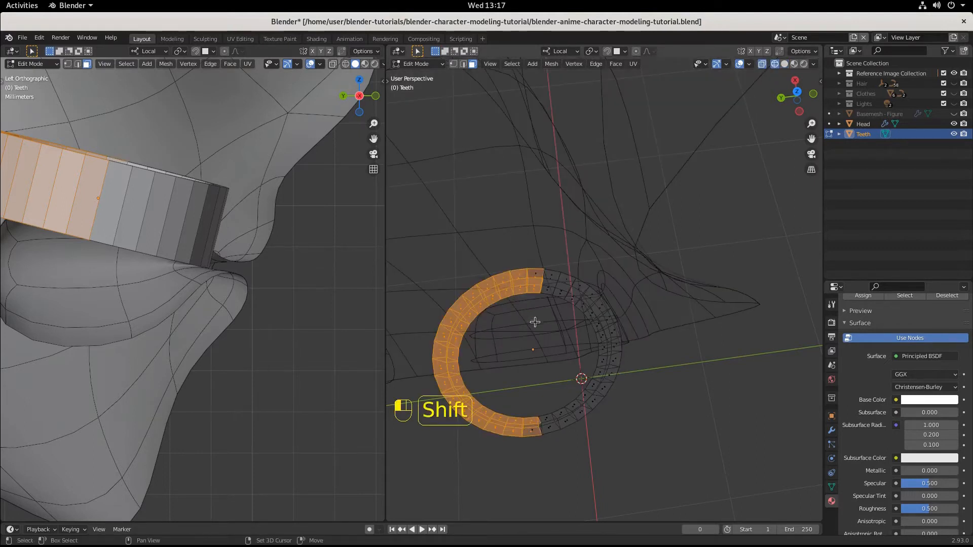
pyautogui.click(782, 63)
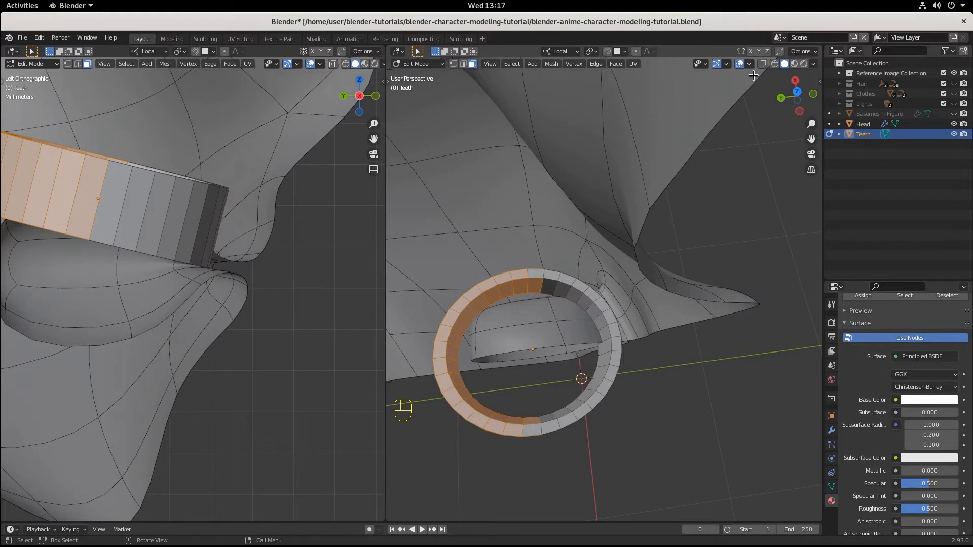
pyautogui.hotkey('alt', 'a')
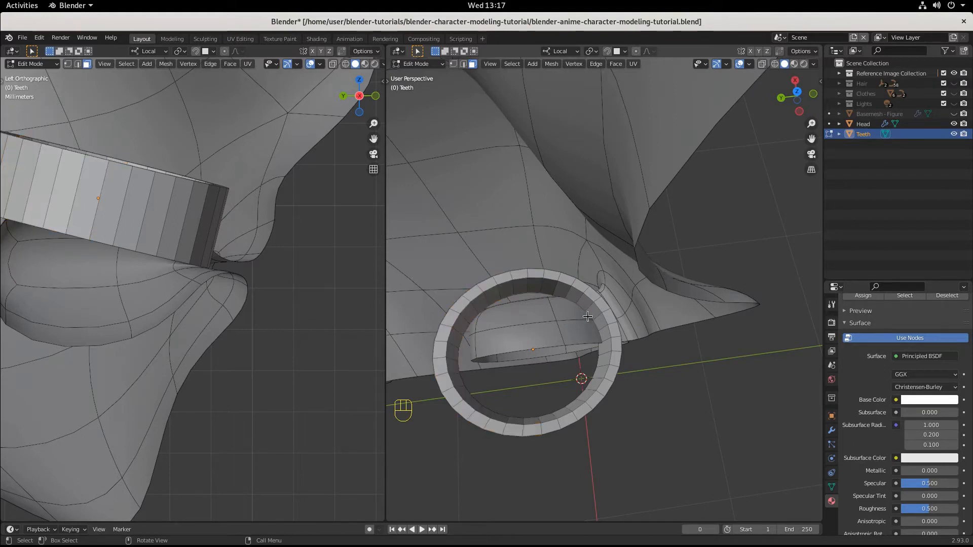
# Step: Select the rear faces of the teeth ring in wireframe shading, split them into their own object and delete it
pyautogui.click(774, 63)
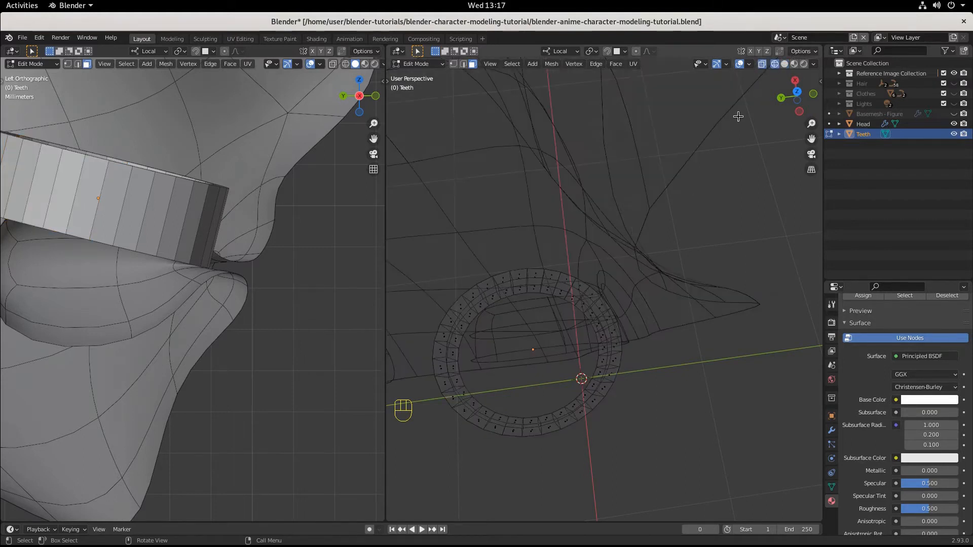
pyautogui.moveTo(395, 231)
pyautogui.mouseDown()
pyautogui.moveTo(496, 498)
pyautogui.moveTo(532, 523)
pyautogui.mouseUp()
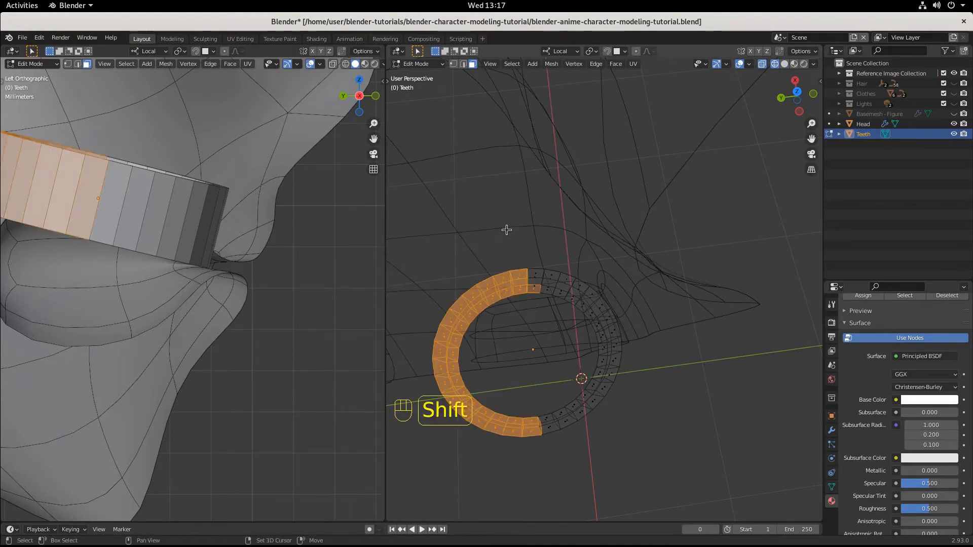
pyautogui.keyDown('shift'); pyautogui.moveTo(507, 229); pyautogui.dragTo(533, 303); pyautogui.keyUp('shift')
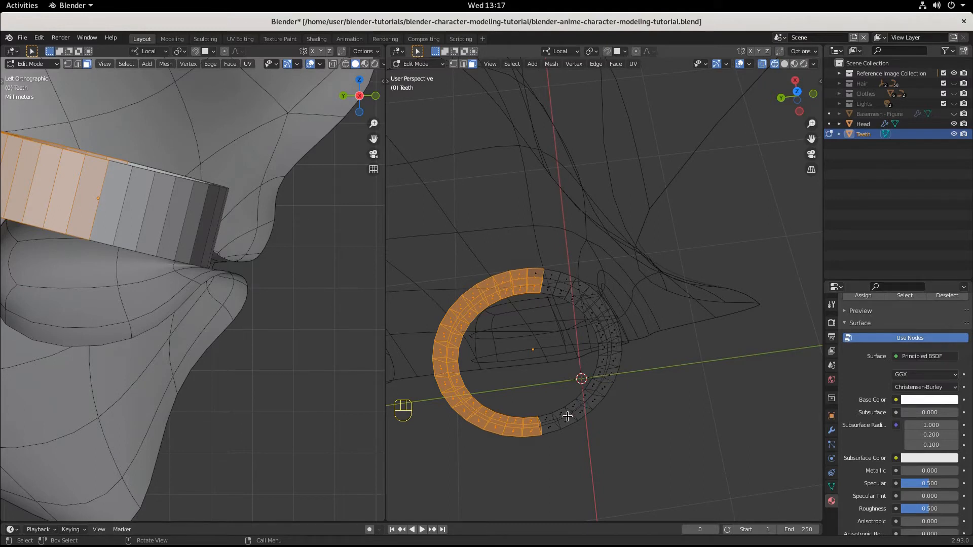
pyautogui.keyDown('shift'); pyautogui.click(543, 426); pyautogui.keyUp('shift')
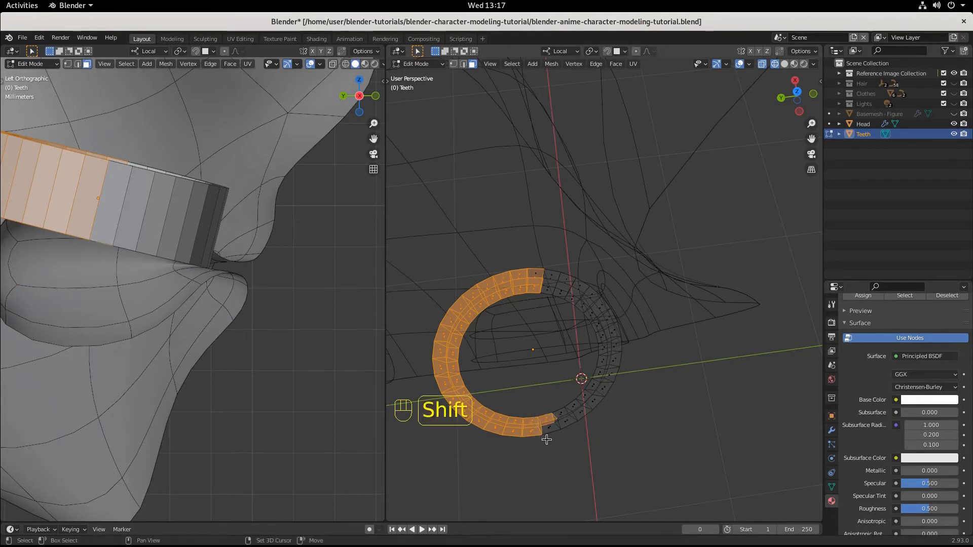
pyautogui.keyDown('shift'); pyautogui.click(551, 428); pyautogui.keyUp('shift')
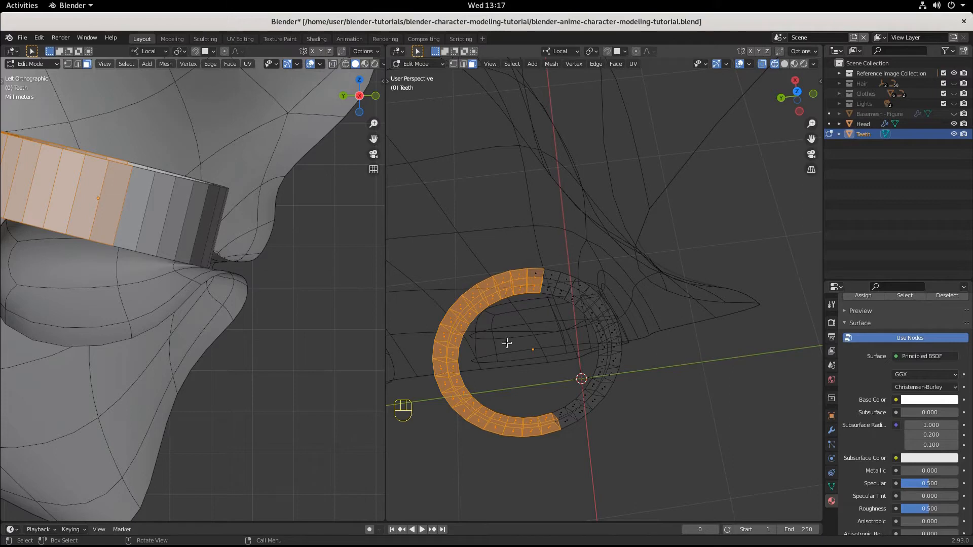
pyautogui.press('Tab')
pyautogui.press('Delete')
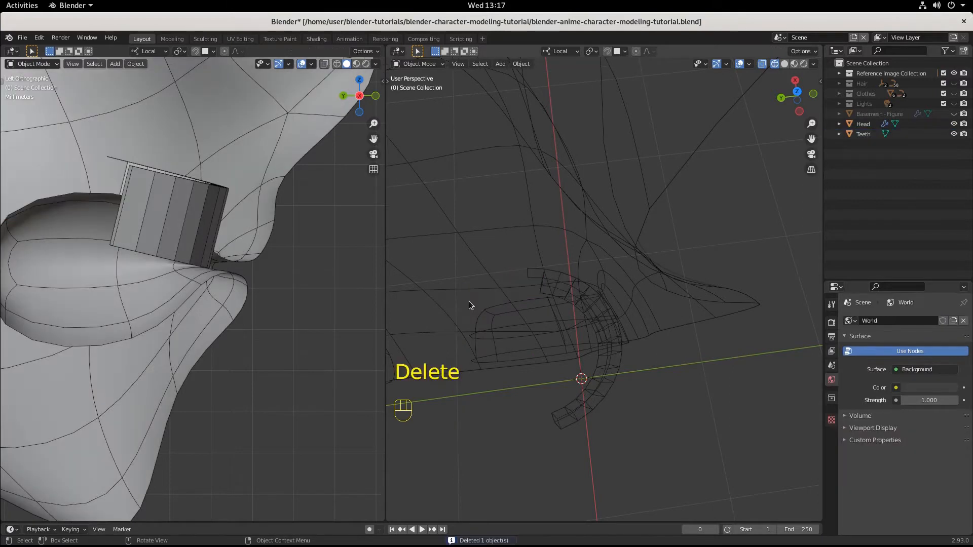
# Step: Select the Teeth object, return to Edit Mode and delete the stray face left at the end of the arc
pyautogui.click(535, 274)
pyautogui.click(418, 64)
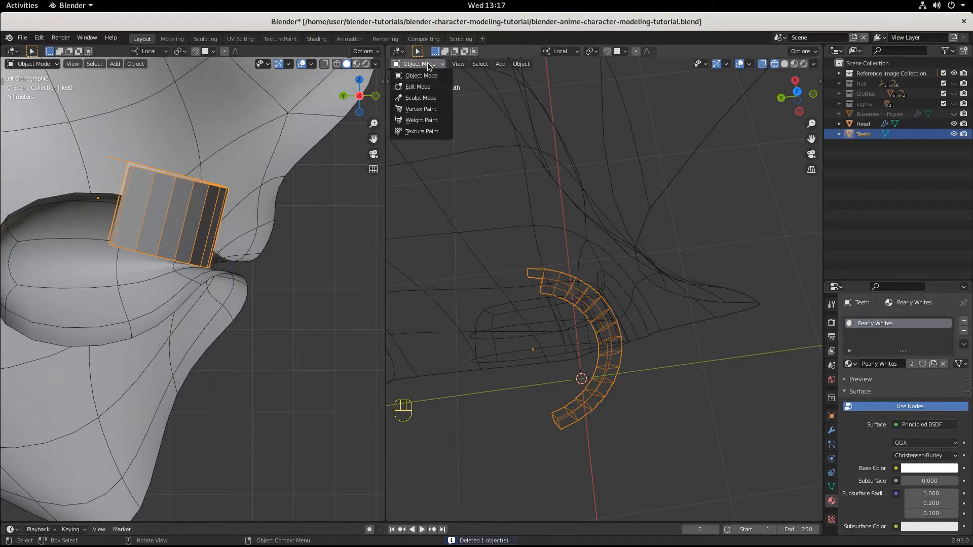
pyautogui.click(415, 89)
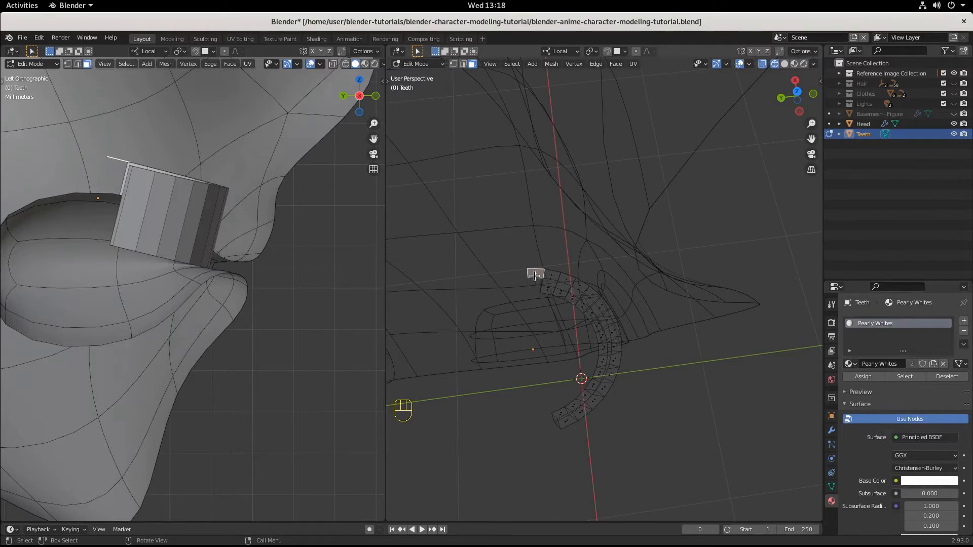
pyautogui.press('x')
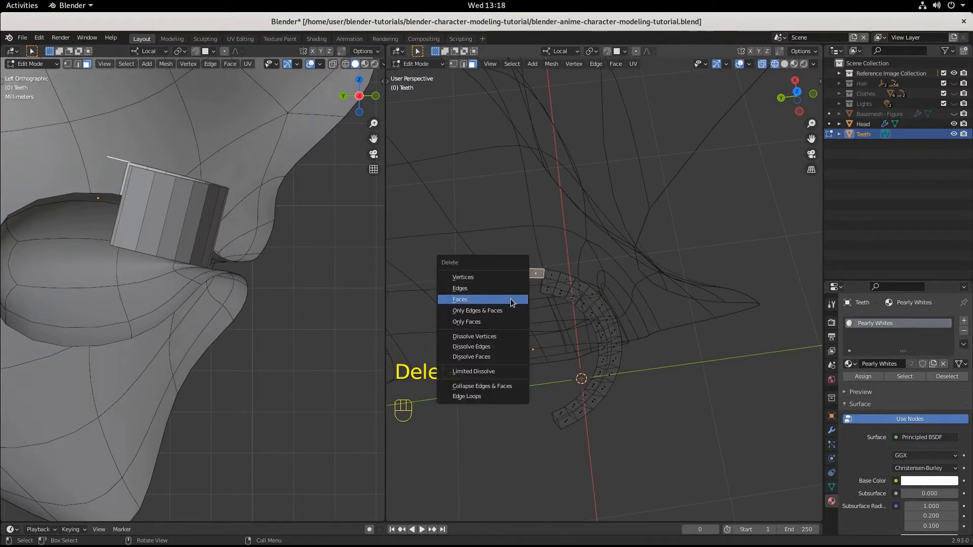
pyautogui.click(510, 300)
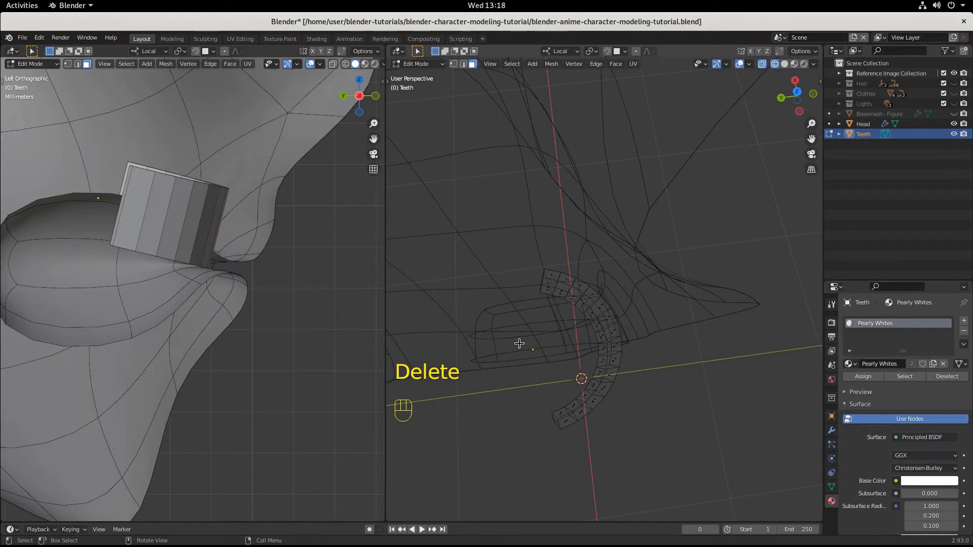
# Step: Switch to edge selection and close both open ends of the teeth arc by filling each with a face
pyautogui.moveTo(584, 390); pyautogui.dragTo(549, 306, button='middle')
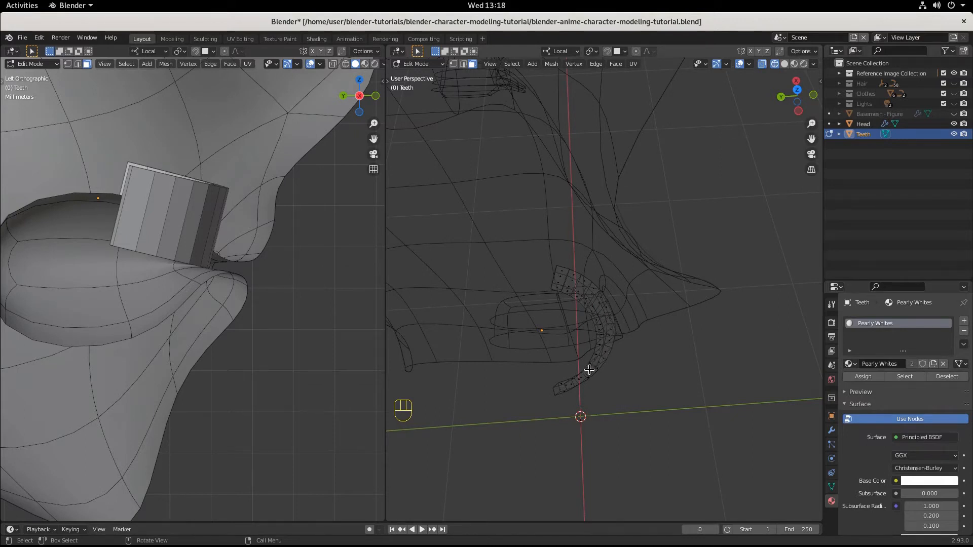
pyautogui.moveTo(567, 389); pyautogui.dragTo(497, 277, button='middle')
pyautogui.click(792, 64)
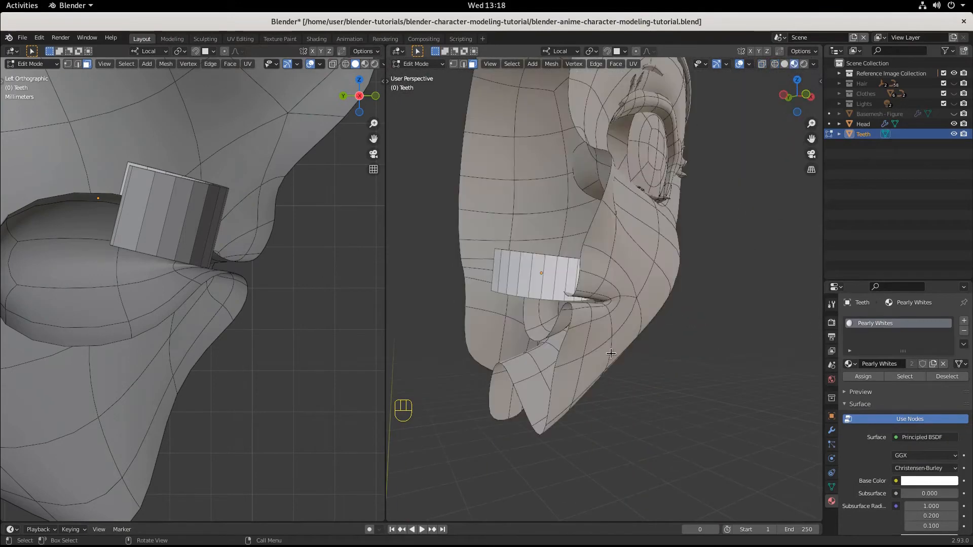
pyautogui.moveTo(612, 354)
pyautogui.mouseDown(button='middle')
pyautogui.moveTo(571, 346)
pyautogui.moveTo(692, 396)
pyautogui.moveTo(656, 380)
pyautogui.moveTo(677, 424)
pyautogui.moveTo(736, 405)
pyautogui.moveTo(708, 373)
pyautogui.moveTo(739, 347)
pyautogui.moveTo(709, 332)
pyautogui.mouseUp(button='middle')
pyautogui.scroll(3, 724, 340)
pyautogui.press('2')
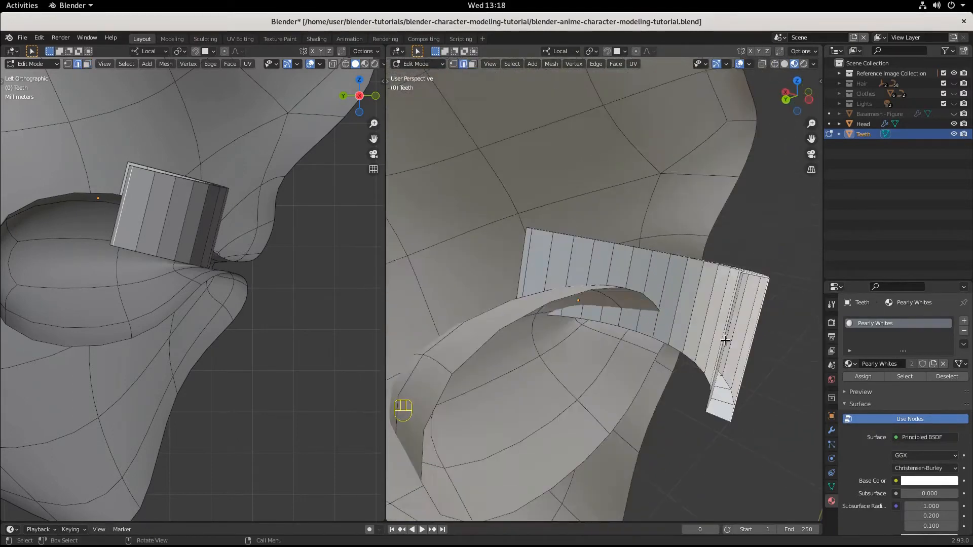
pyautogui.keyDown('alt'); pyautogui.click(724, 340); pyautogui.keyUp('alt')
pyautogui.press('f')
pyautogui.moveTo(626, 400); pyautogui.dragTo(684, 413, button='middle')
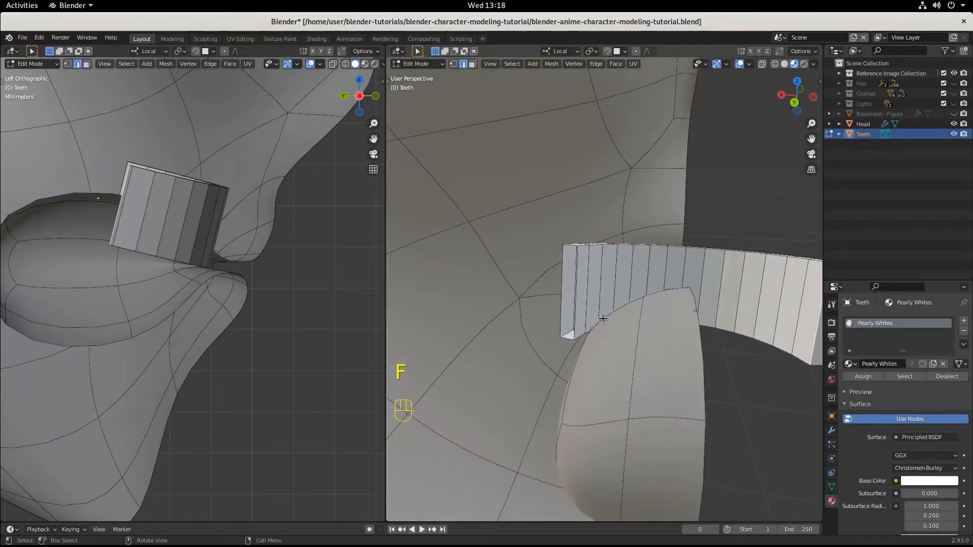
pyautogui.keyDown('alt'); pyautogui.click(575, 282); pyautogui.keyUp('alt')
pyautogui.press('f')
# Step: Delete the faces of the teeth arc on the negative X side of the centre line, working in front wireframe view
pyautogui.moveTo(619, 325); pyautogui.dragTo(735, 304, button='middle')
pyautogui.press('KP_1')
pyautogui.click(777, 63)
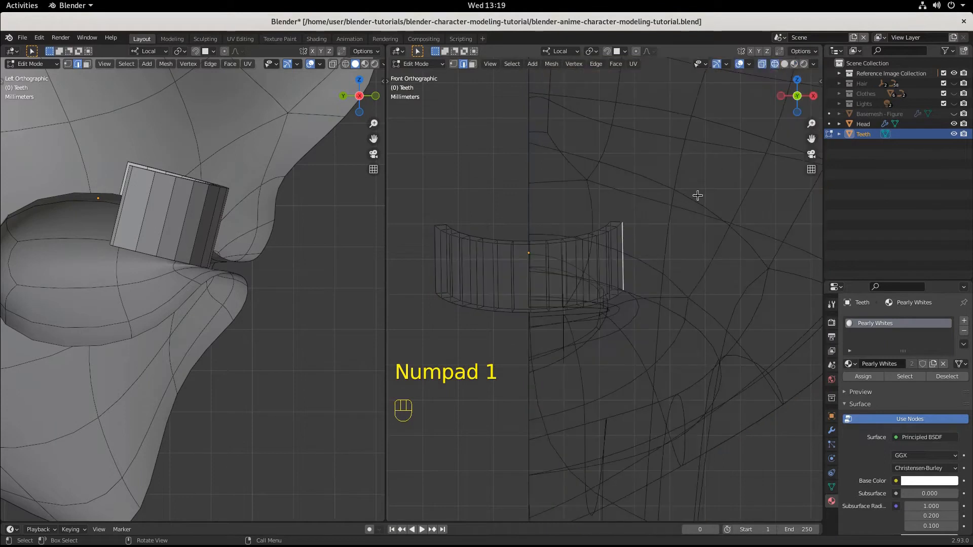
pyautogui.moveTo(423, 210); pyautogui.dragTo(517, 366)
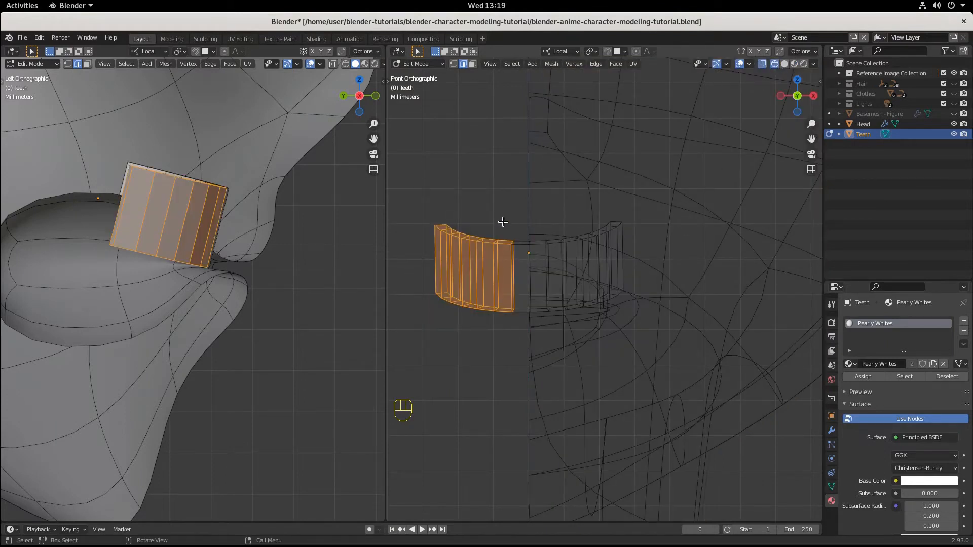
pyautogui.keyDown('shift'); pyautogui.moveTo(485, 190); pyautogui.dragTo(522, 361); pyautogui.keyUp('shift')
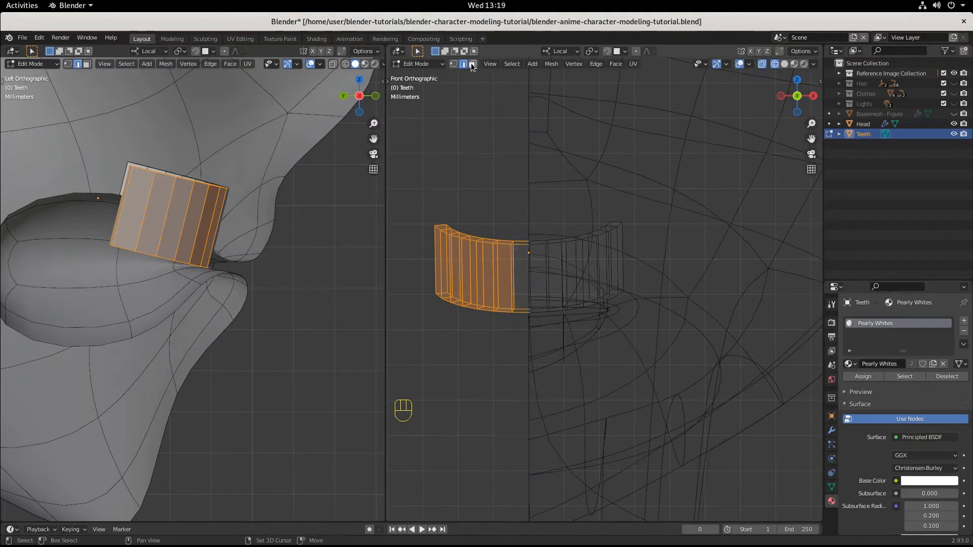
pyautogui.press('3')
pyautogui.keyDown('shift'); pyautogui.moveTo(418, 182); pyautogui.dragTo(523, 367); pyautogui.keyUp('shift')
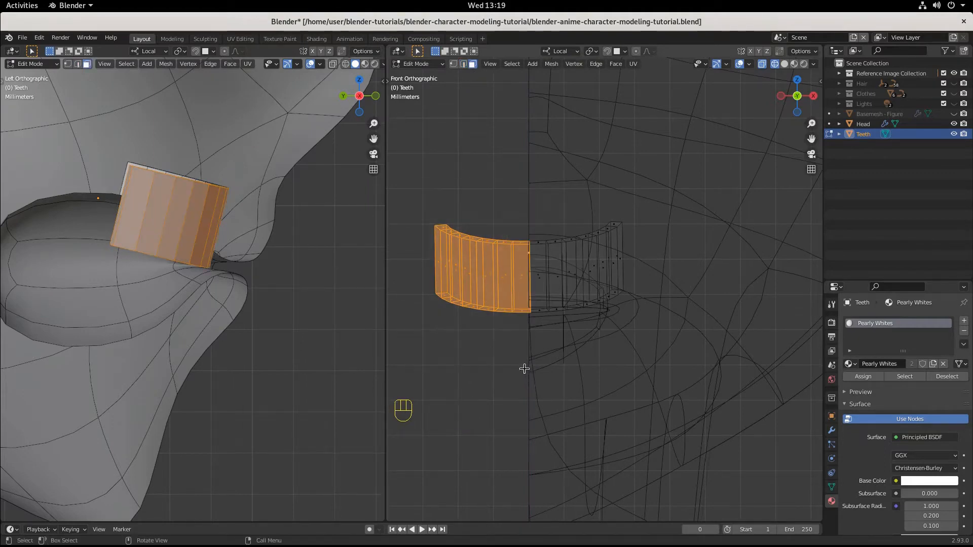
pyautogui.press('x')
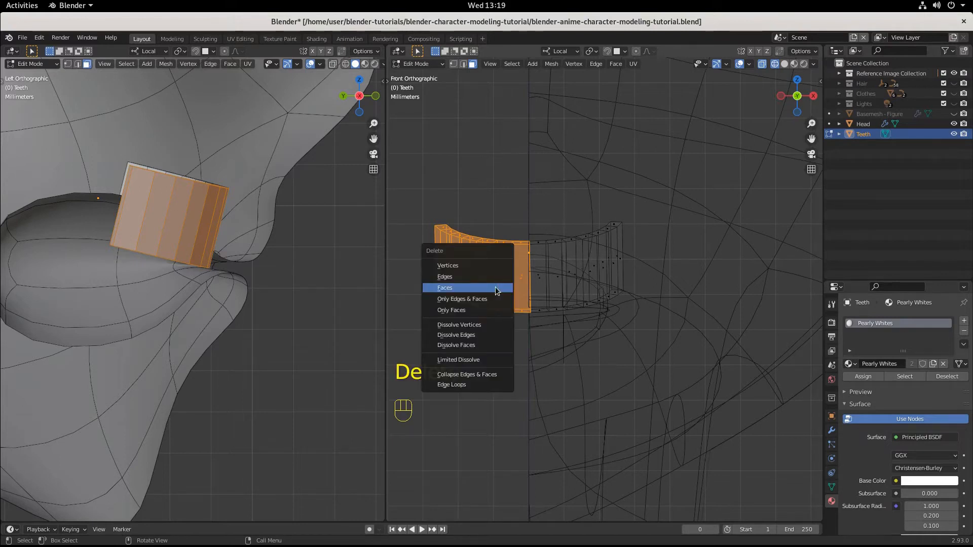
pyautogui.click(496, 289)
pyautogui.moveTo(515, 180); pyautogui.dragTo(633, 337)
# Step: Return to Object Mode and add a Mirror modifier on the X axis with clipping to the Teeth object
pyautogui.click(417, 63)
pyautogui.click(421, 76)
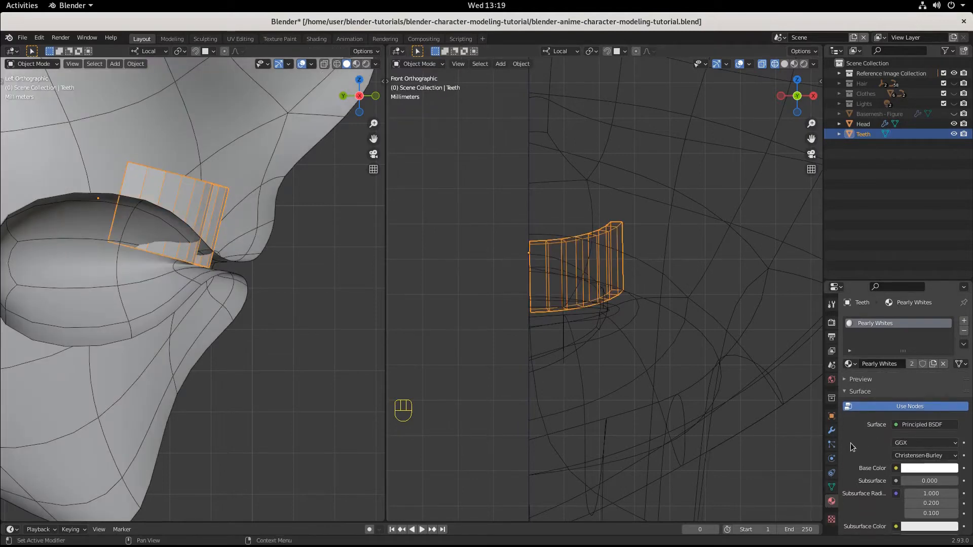
pyautogui.click(831, 430)
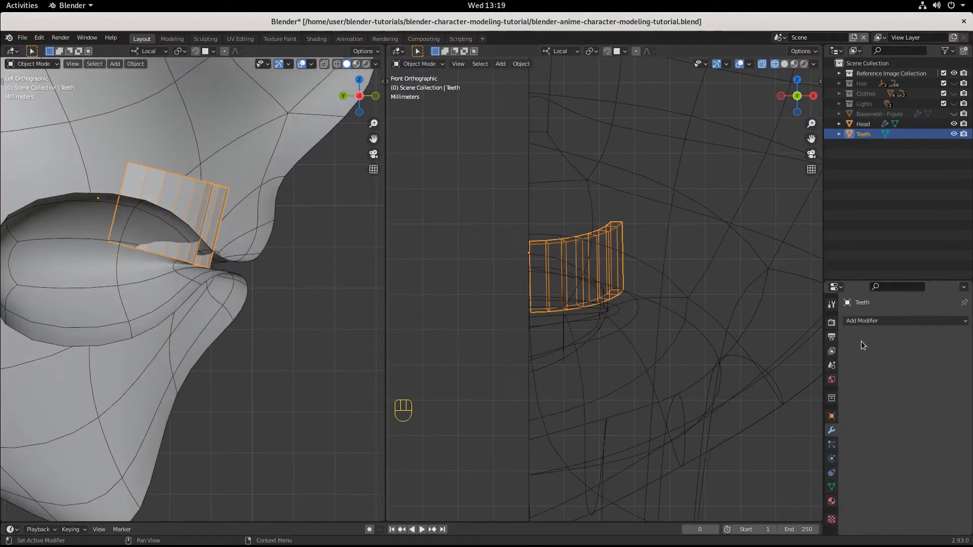
pyautogui.click(886, 321)
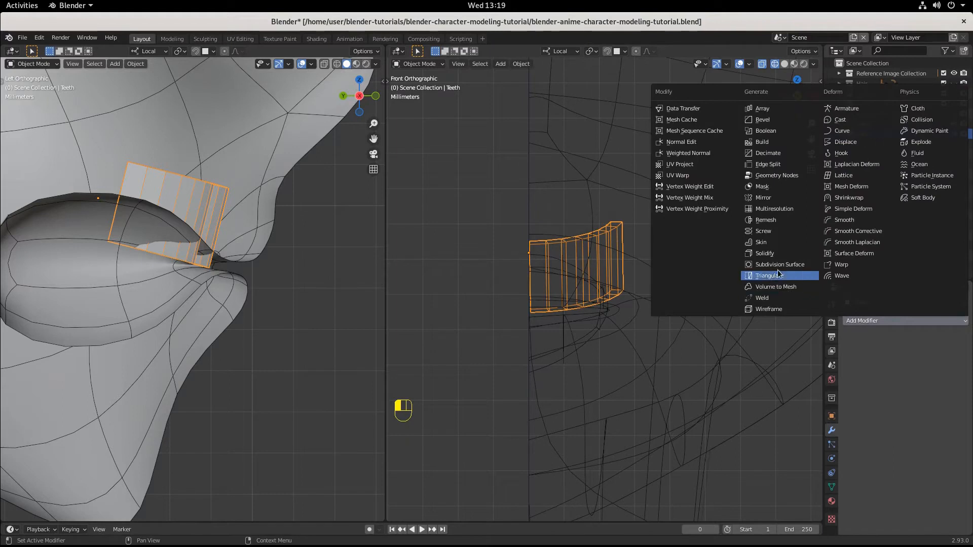
pyautogui.click(773, 198)
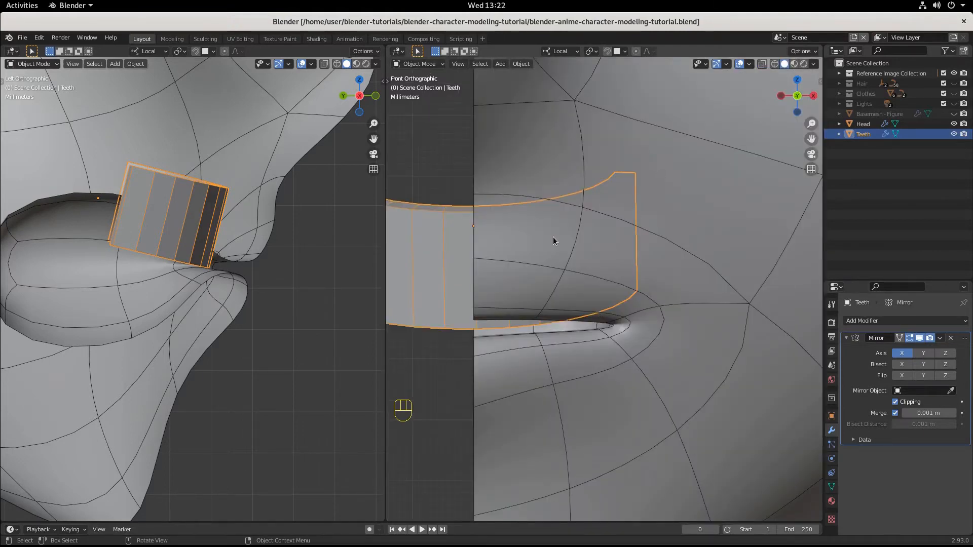
# Step: Enter Edit Mode on the Teeth object and switch the front view to edge selection
pyautogui.press('Tab')
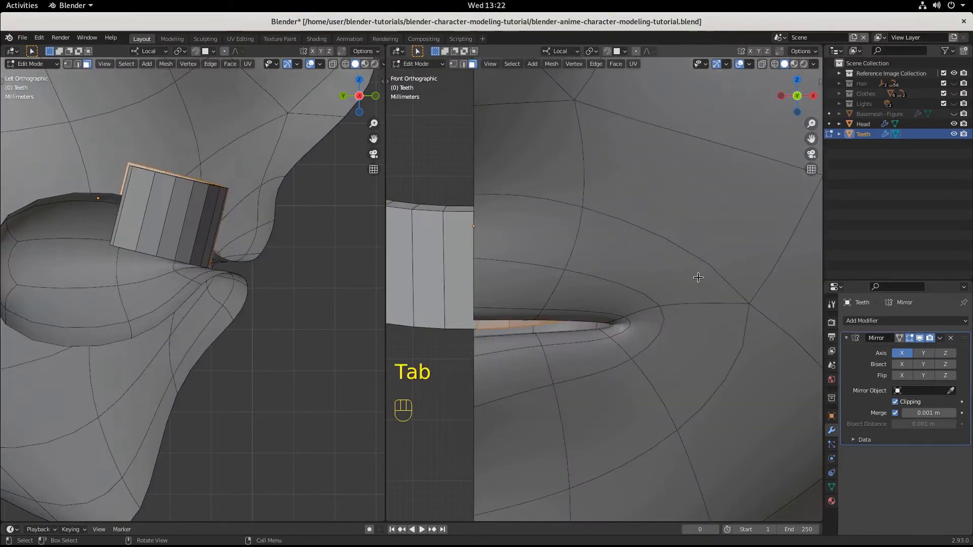
pyautogui.click(774, 64)
pyautogui.click(519, 250)
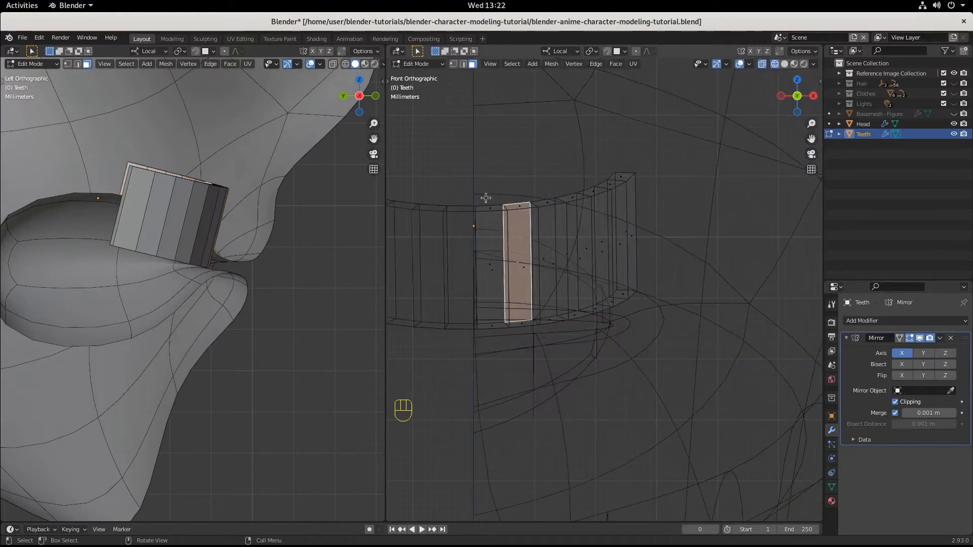
pyautogui.click(462, 64)
pyautogui.click(503, 276)
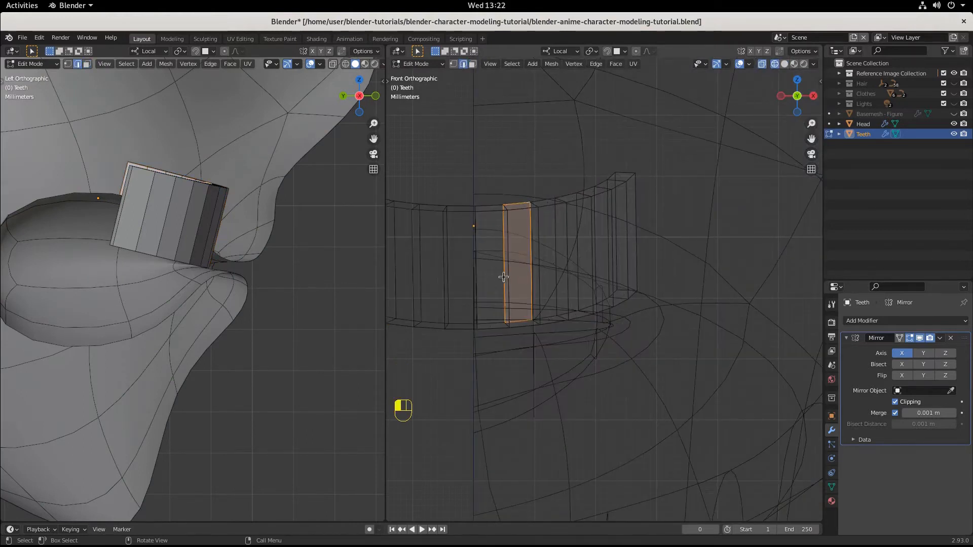
pyautogui.click(784, 65)
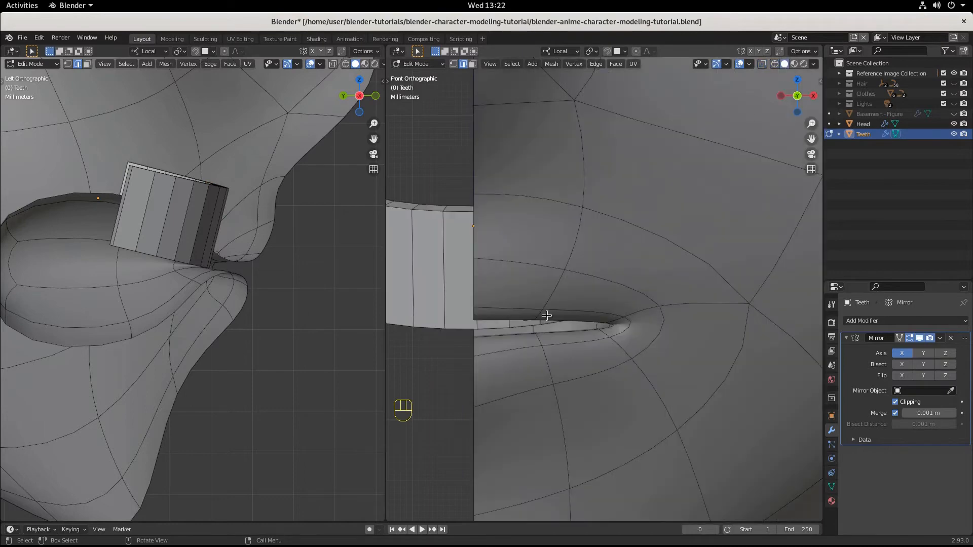
# Step: Select the vertical edge loop nearest the centre line in front wireframe view and move it about 0.000416 m along X
pyautogui.moveTo(546, 315); pyautogui.dragTo(545, 310, button='middle')
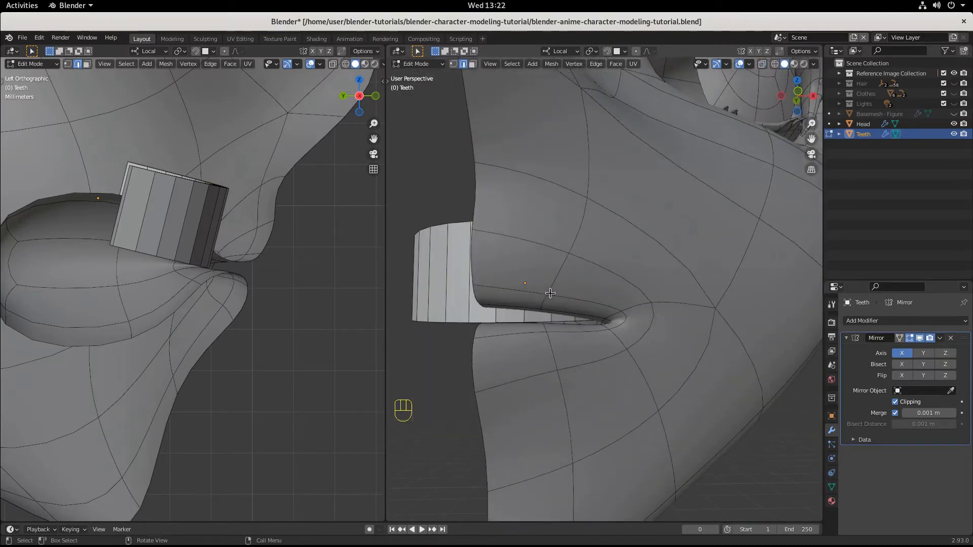
pyautogui.press('KP_1')
pyautogui.scroll(2, 616, 312)
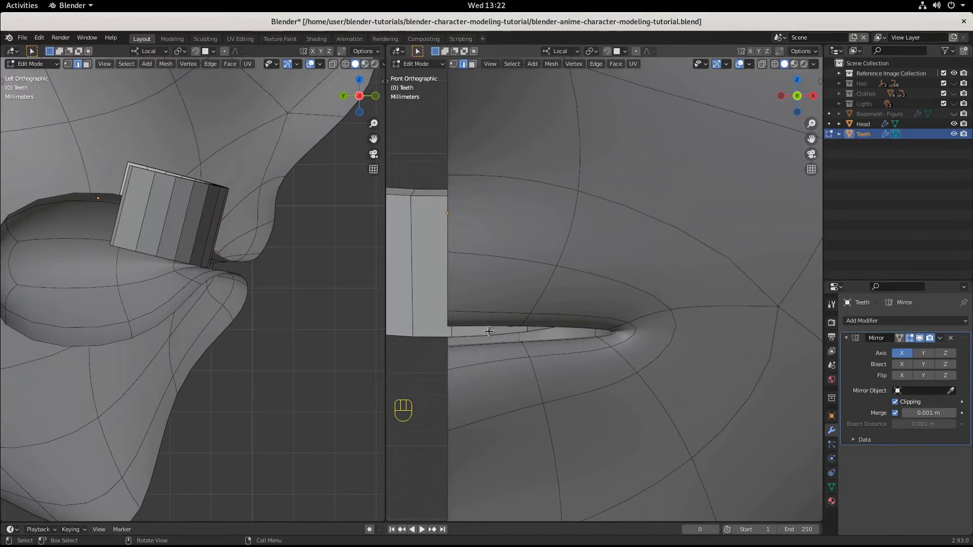
pyautogui.click(774, 63)
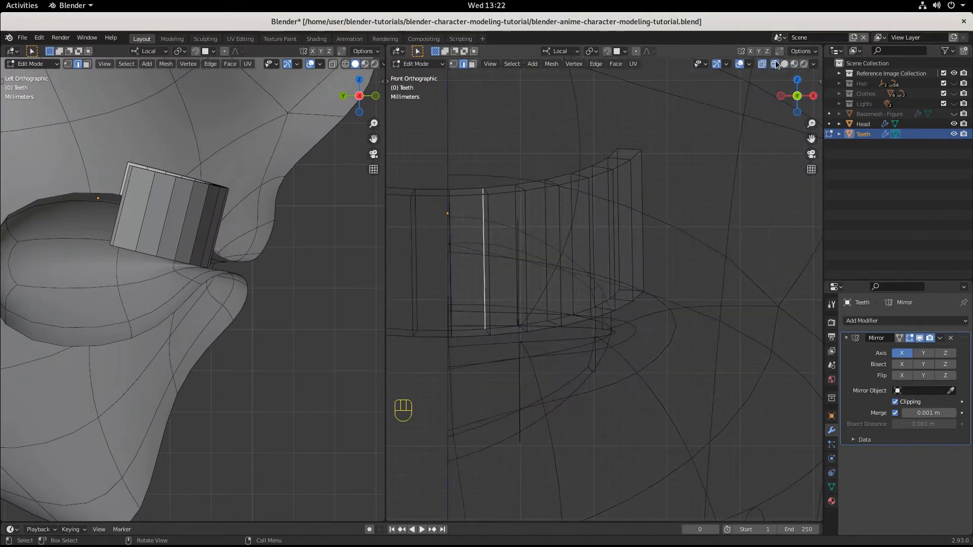
pyautogui.keyDown('alt'); pyautogui.click(490, 281); pyautogui.keyUp('alt')
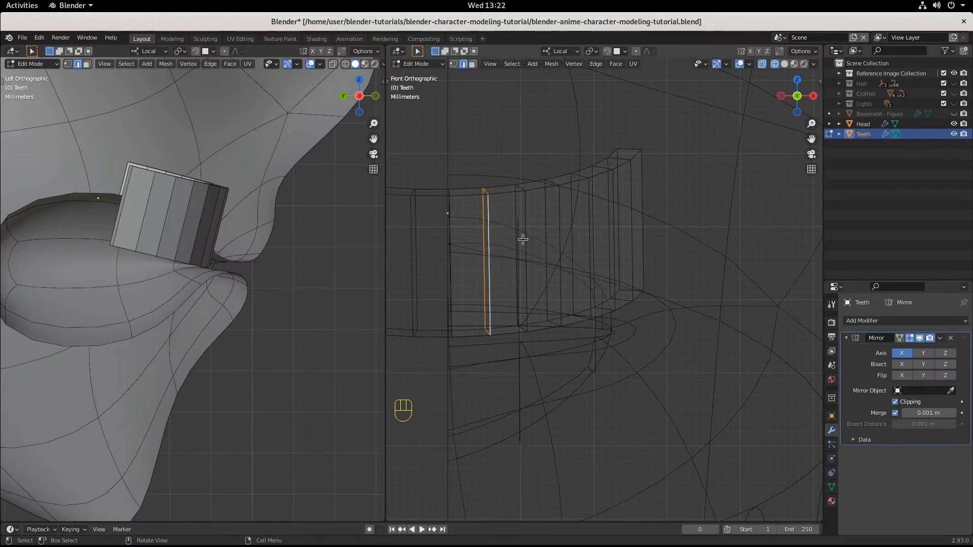
pyautogui.click(783, 64)
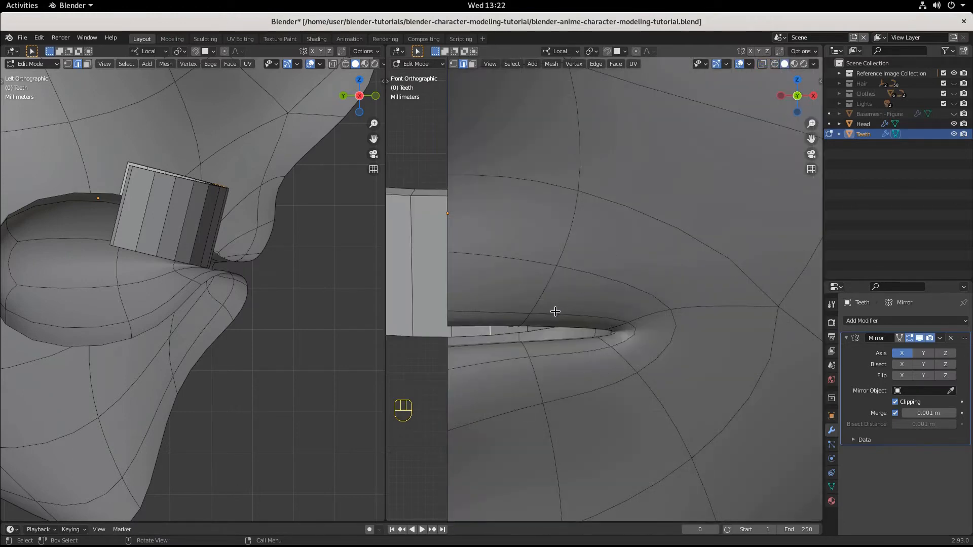
pyautogui.press('g')
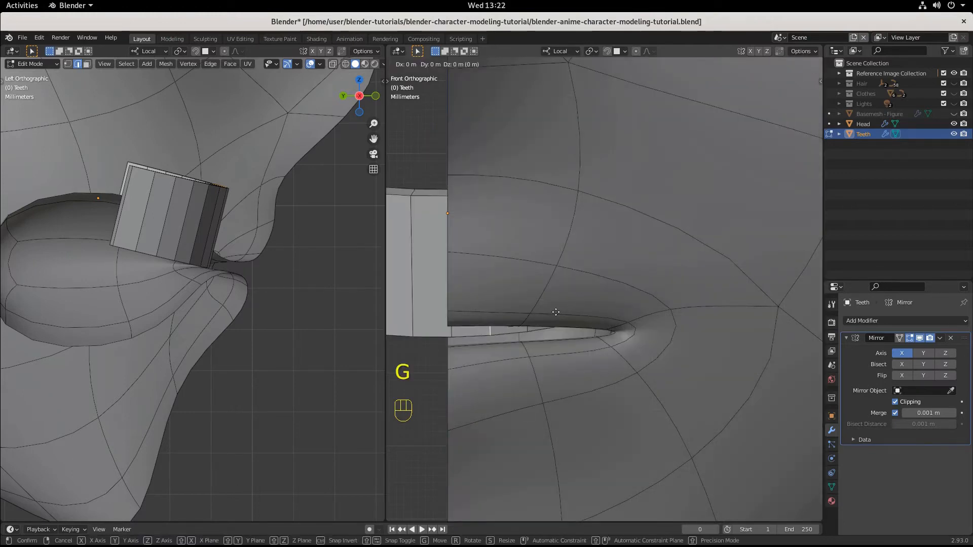
pyautogui.press('x')
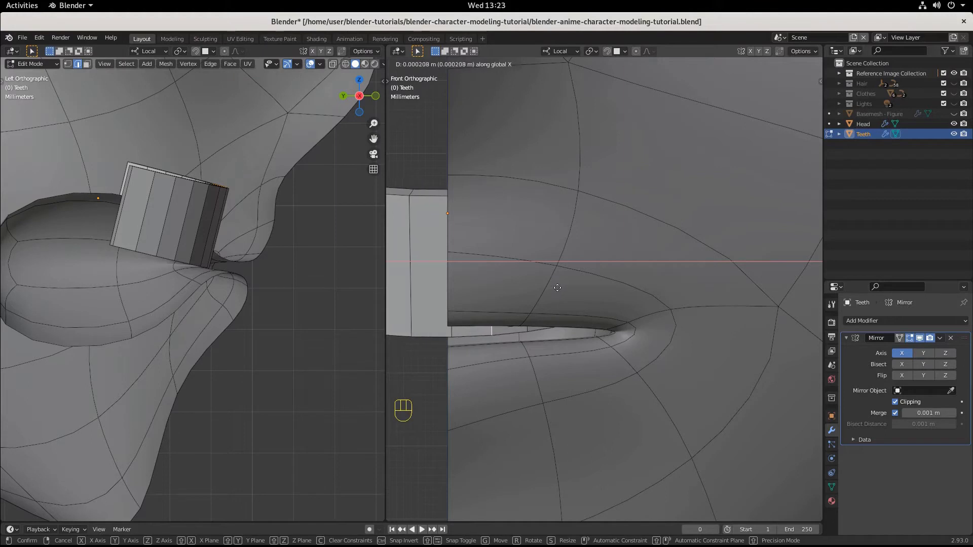
pyautogui.click(558, 287)
# Step: Move the selected edge loop a further 0.000598 m or so along X, away from the centre line
pyautogui.scroll(-3, 564, 339)
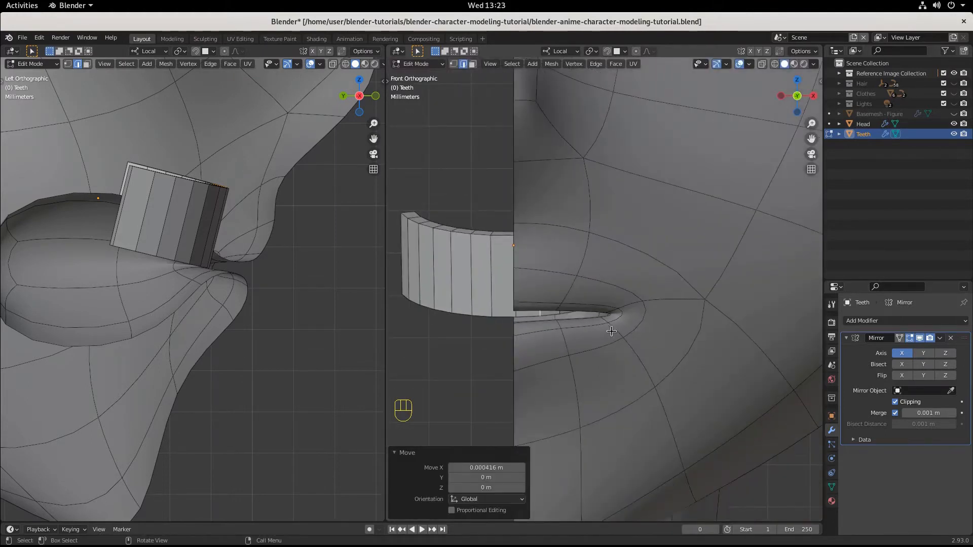
pyautogui.scroll(1, 601, 340)
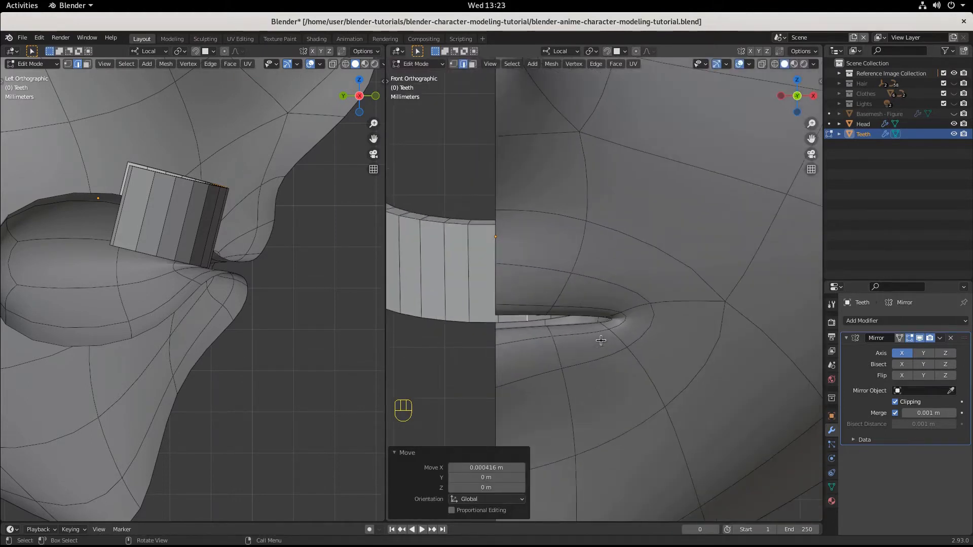
pyautogui.press('g')
pyautogui.press('x')
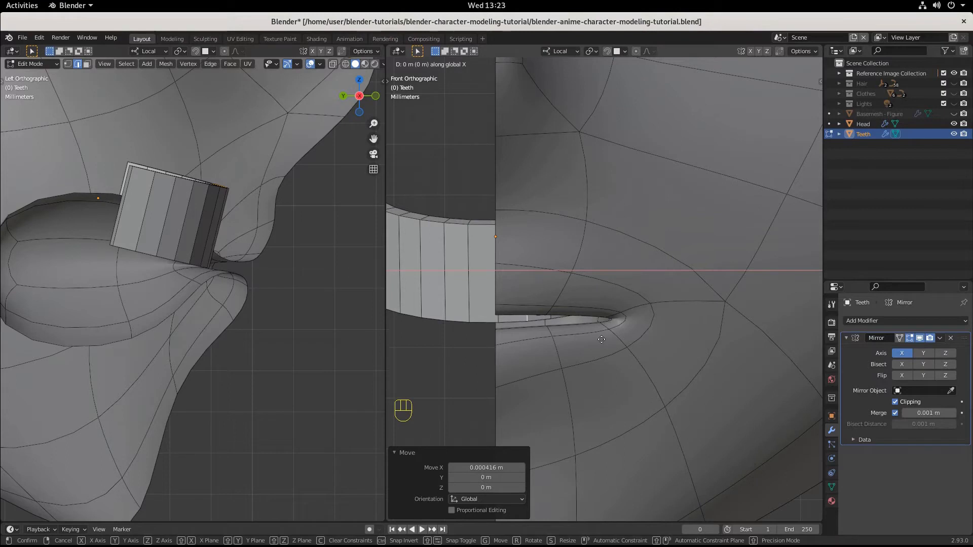
pyautogui.click(601, 339)
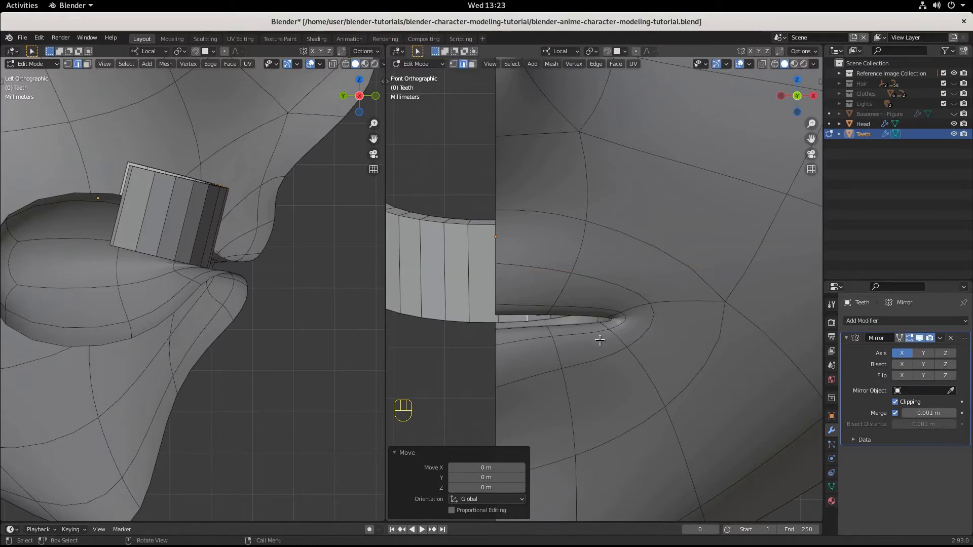
pyautogui.press('g')
pyautogui.press('x')
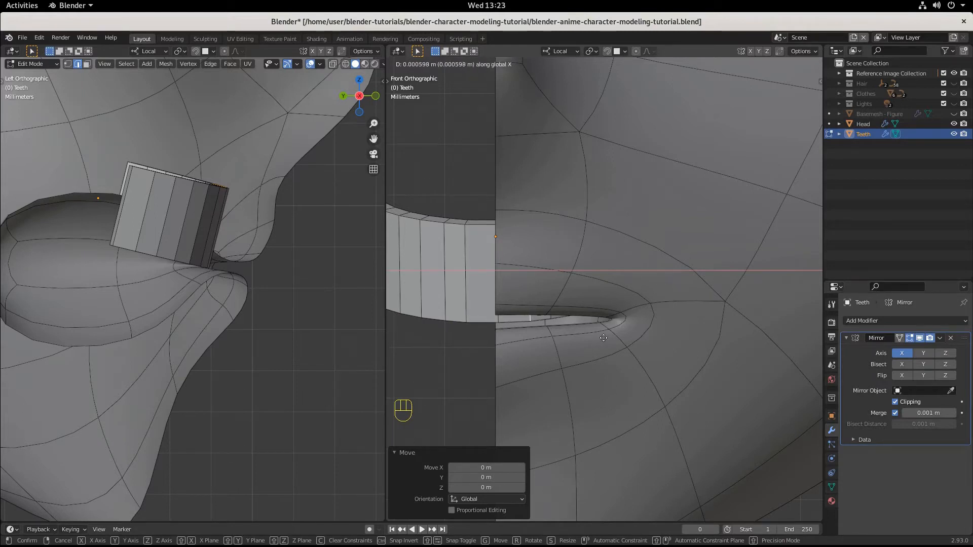
pyautogui.click(603, 337)
# Step: Return to Object Mode and snap the 3D cursor to the selected Teeth object
pyautogui.moveTo(562, 327); pyautogui.dragTo(585, 376, button='middle')
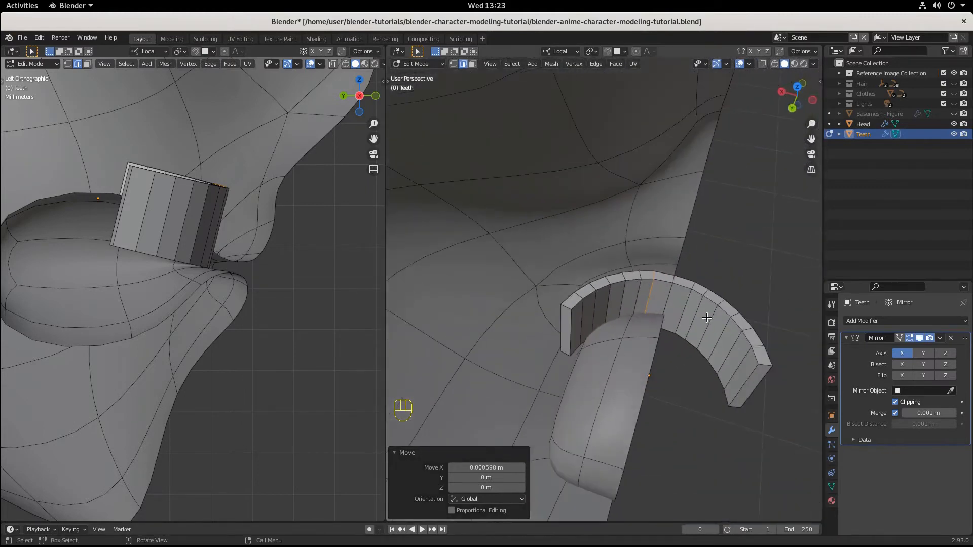
pyautogui.press('Tab')
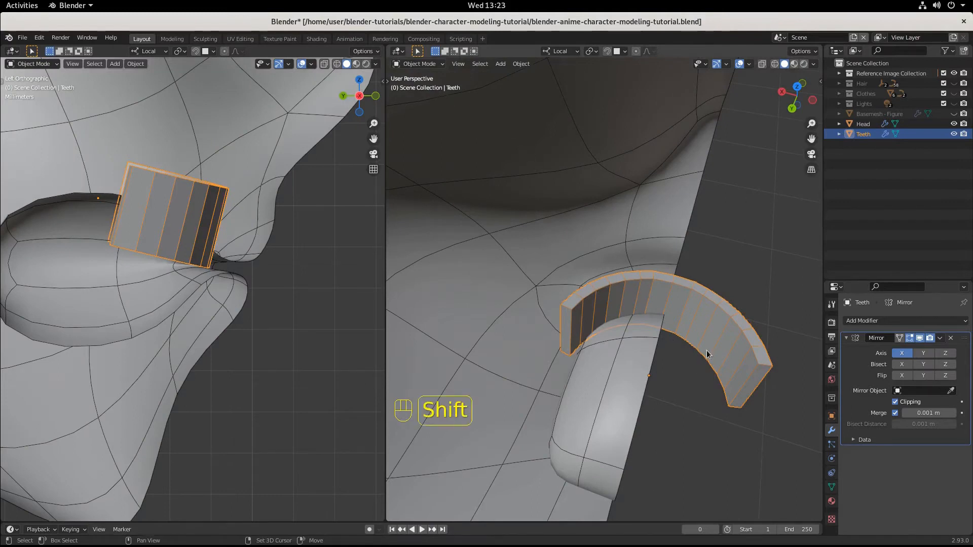
pyautogui.hotkey('shift', 's')
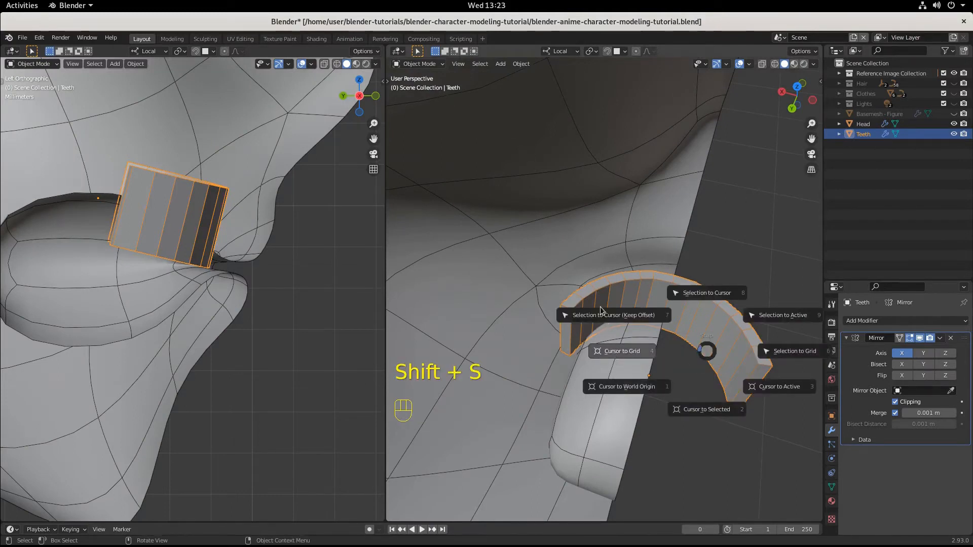
pyautogui.click(704, 409)
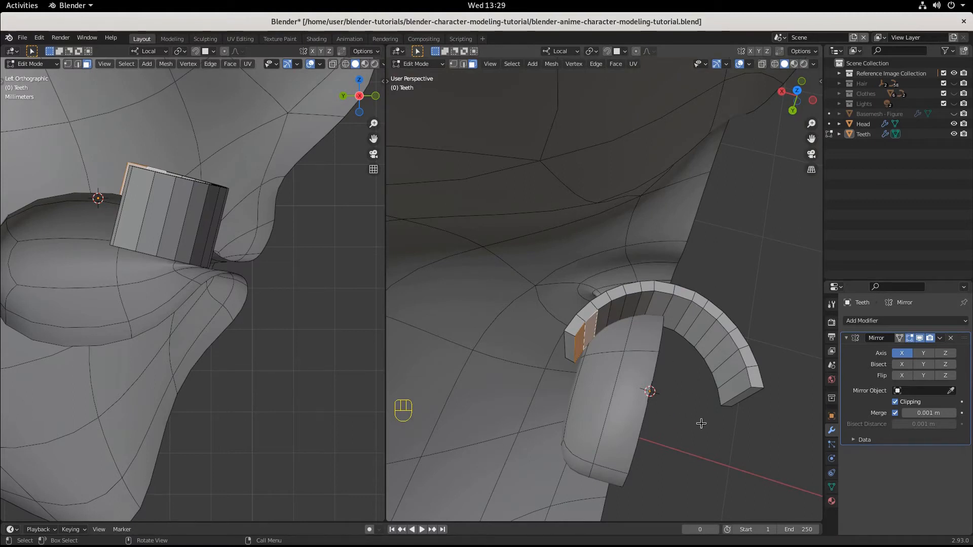
# Step: In Edit Mode, select the inner face at the end of the teeth arc and set the transform pivot point to 3D Cursor
pyautogui.click(584, 335)
pyautogui.click(585, 338)
pyautogui.click(579, 343)
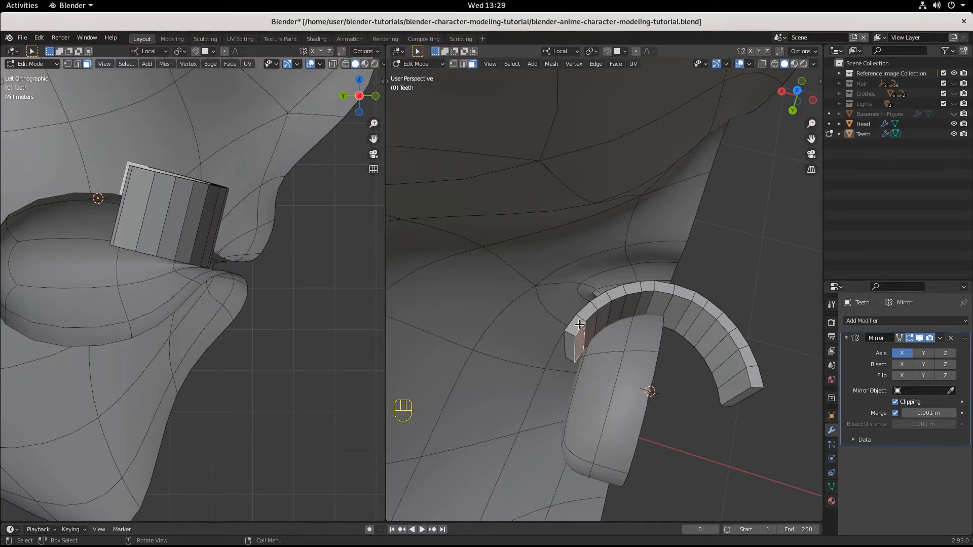
pyautogui.click(594, 53)
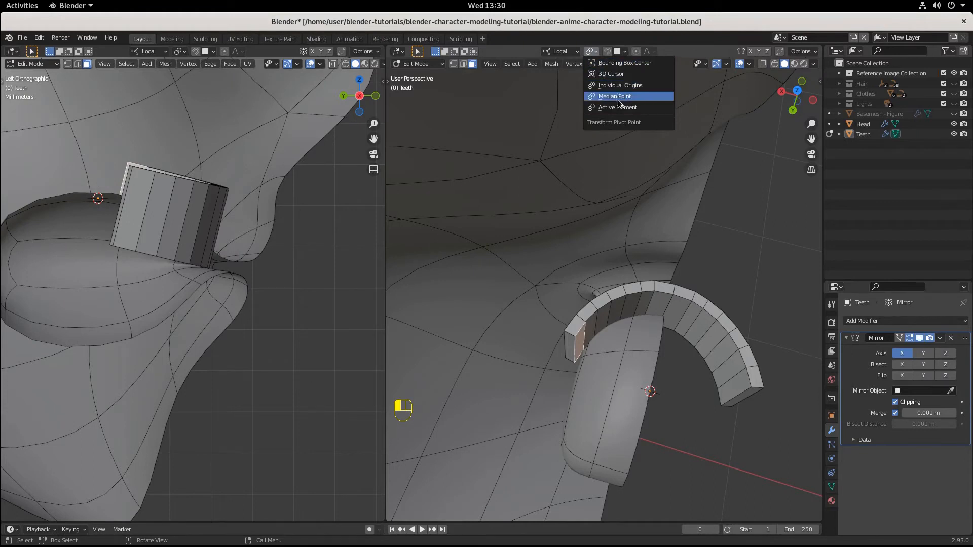
pyautogui.click(616, 77)
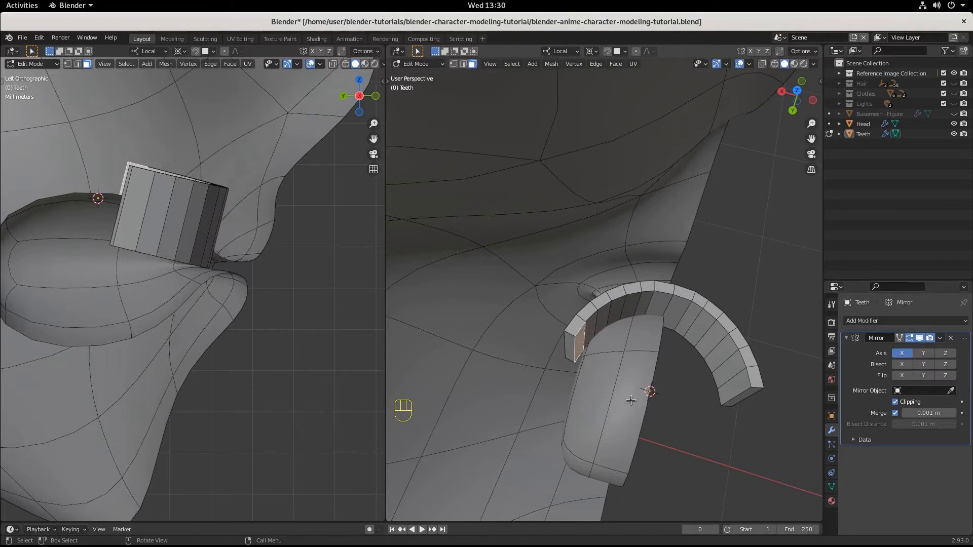
# Step: Try scaling the inner end face about the 3D cursor, both without and with proportional editing
pyautogui.press('s')
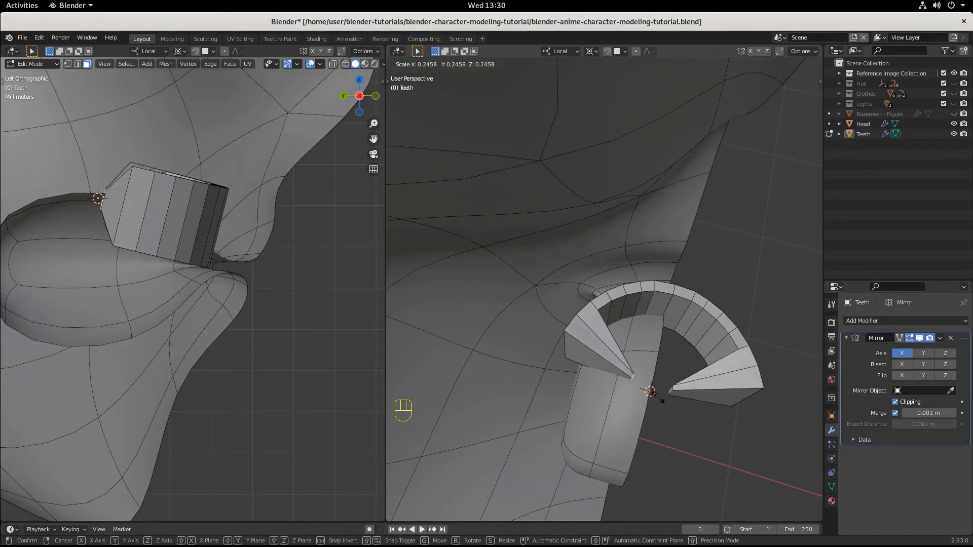
pyautogui.click(688, 408)
pyautogui.click(636, 52)
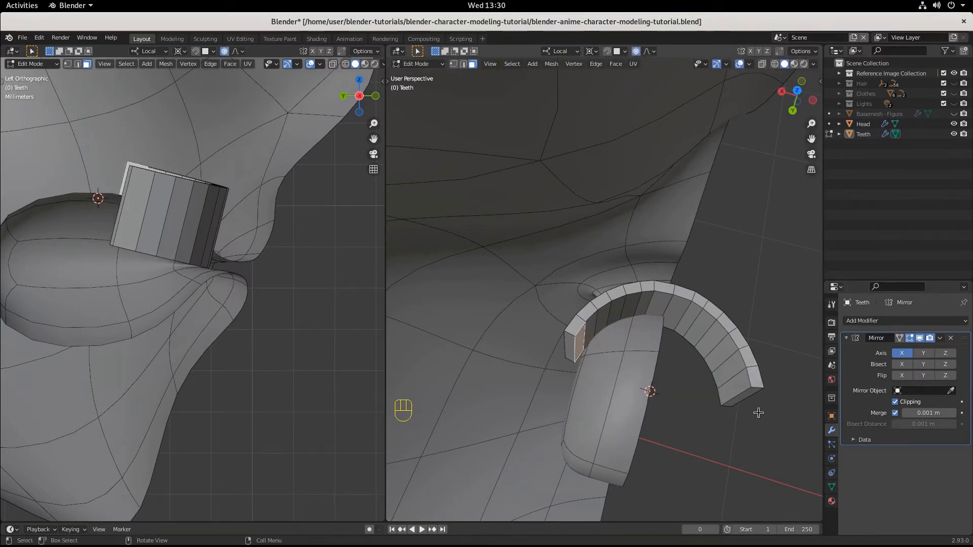
pyautogui.press('s')
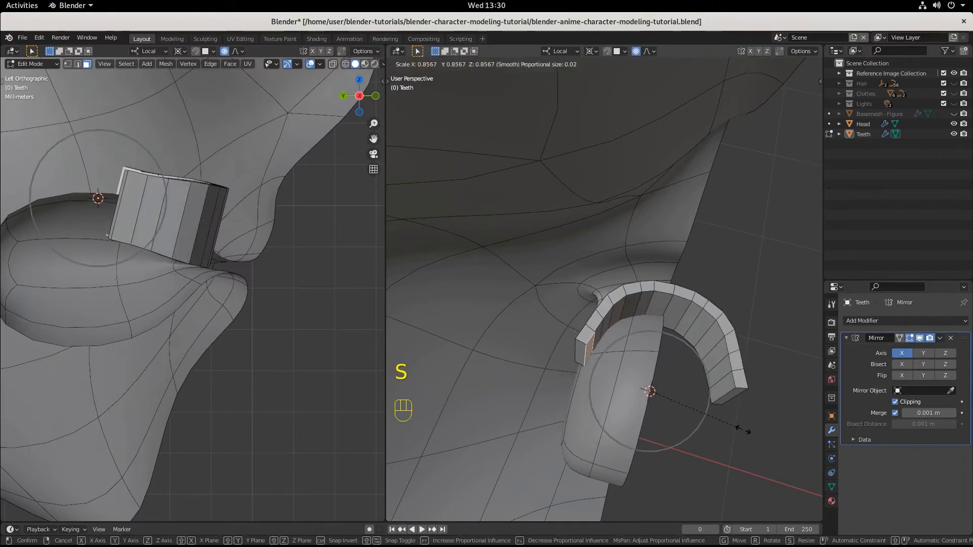
pyautogui.click(737, 422)
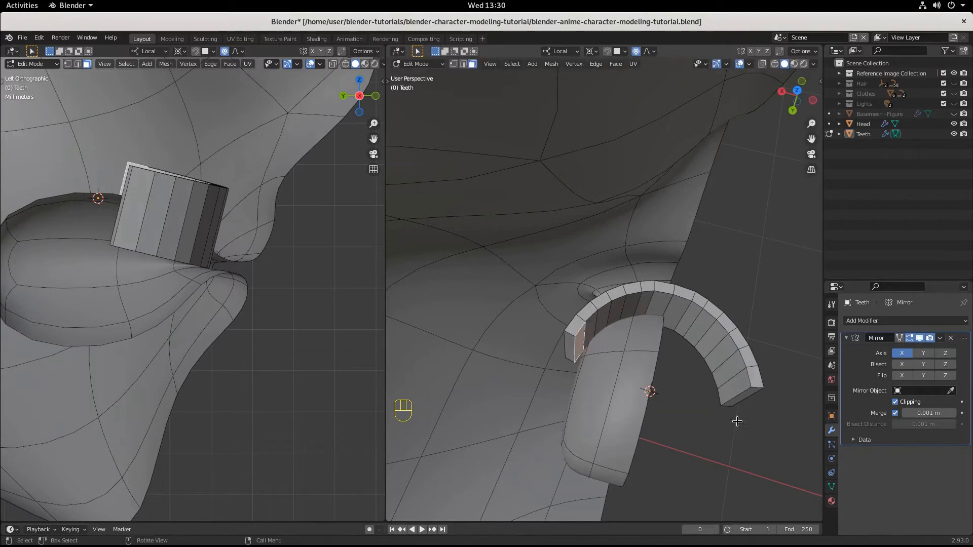
pyautogui.press('o')
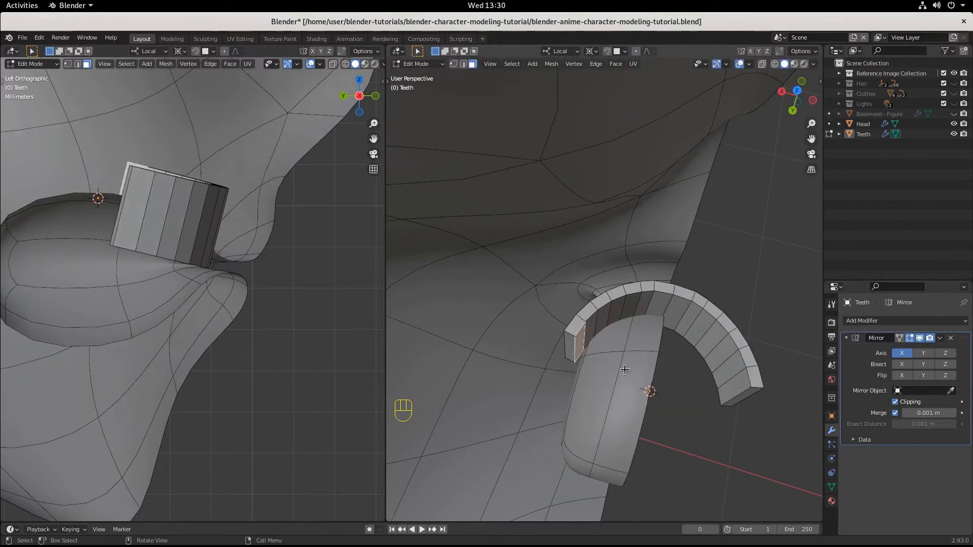
pyautogui.press('s')
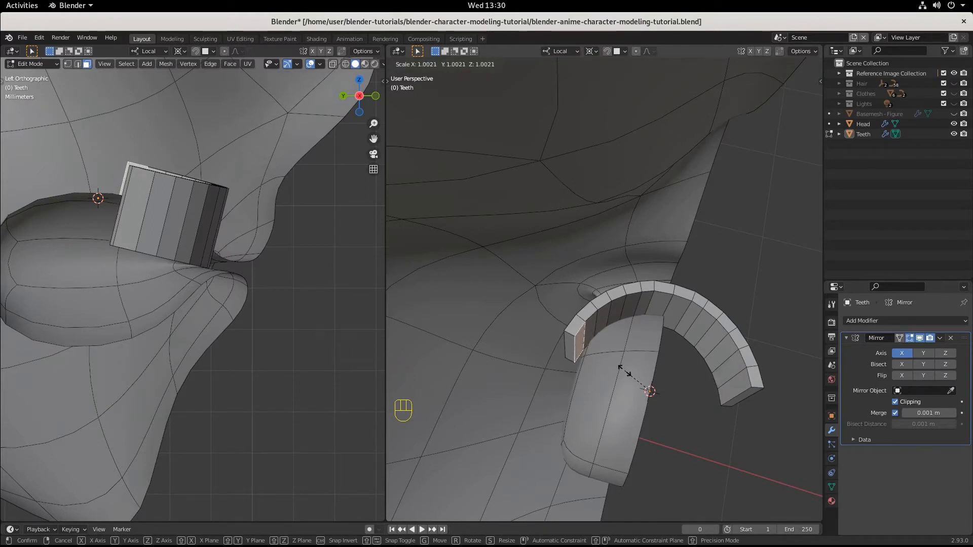
pyautogui.click(623, 372)
# Step: Add the adjacent inner face to the selection and scale both faces to about 0.971 around the 3D cursor
pyautogui.click(587, 328)
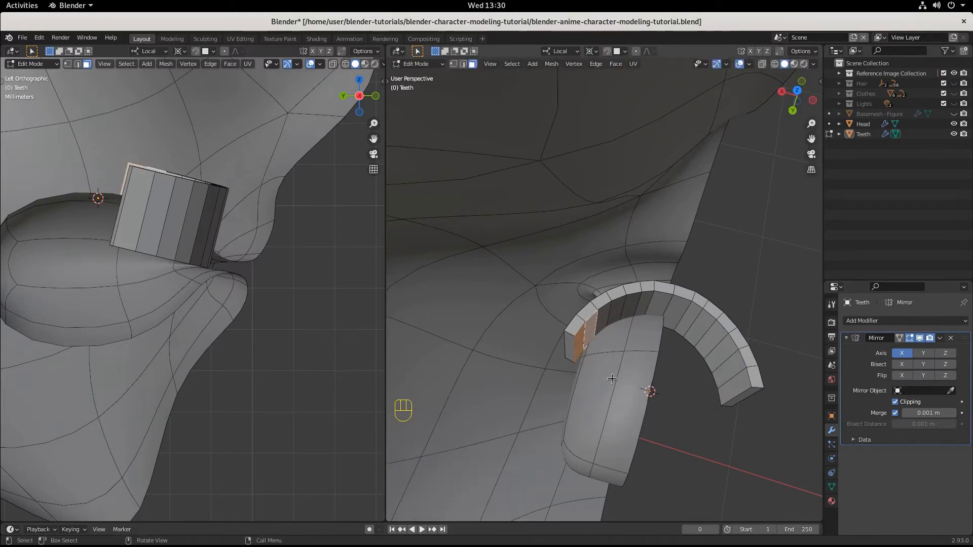
pyautogui.press('s')
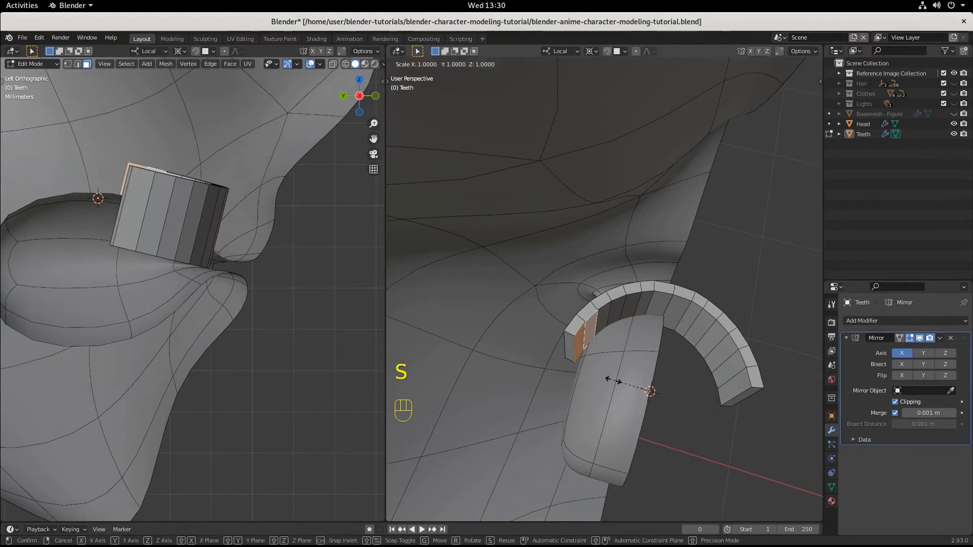
pyautogui.click(615, 380)
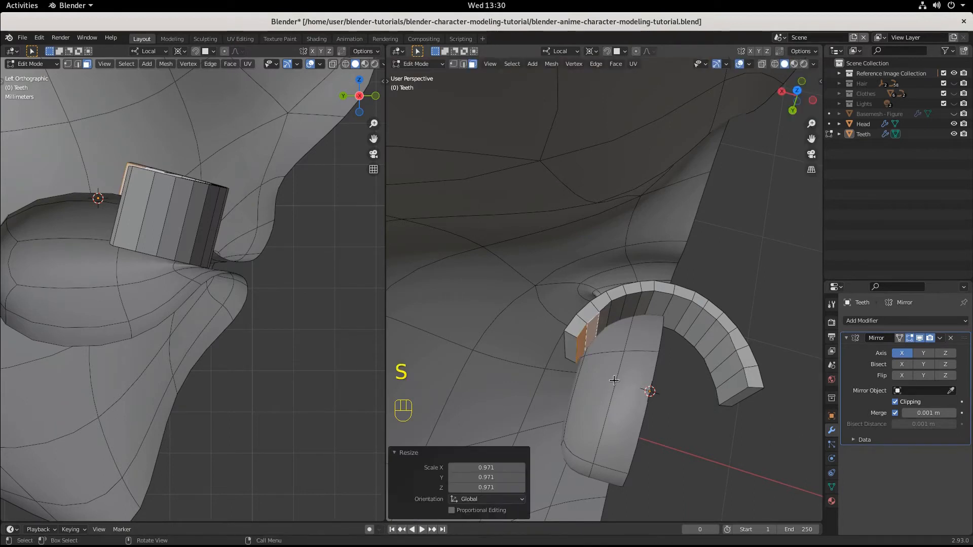
# Step: Extend the selection to the third inner face and scale all three to about 0.975 around the 3D cursor
pyautogui.keyDown('shift'); pyautogui.click(607, 314); pyautogui.keyUp('shift')
pyautogui.press('s')
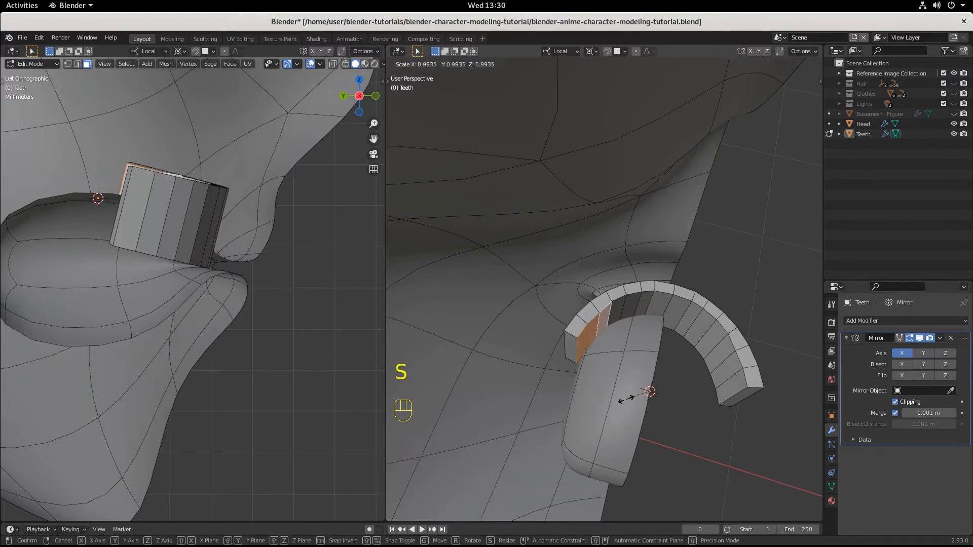
pyautogui.click(633, 396)
pyautogui.moveTo(645, 393); pyautogui.dragTo(564, 323, button='middle')
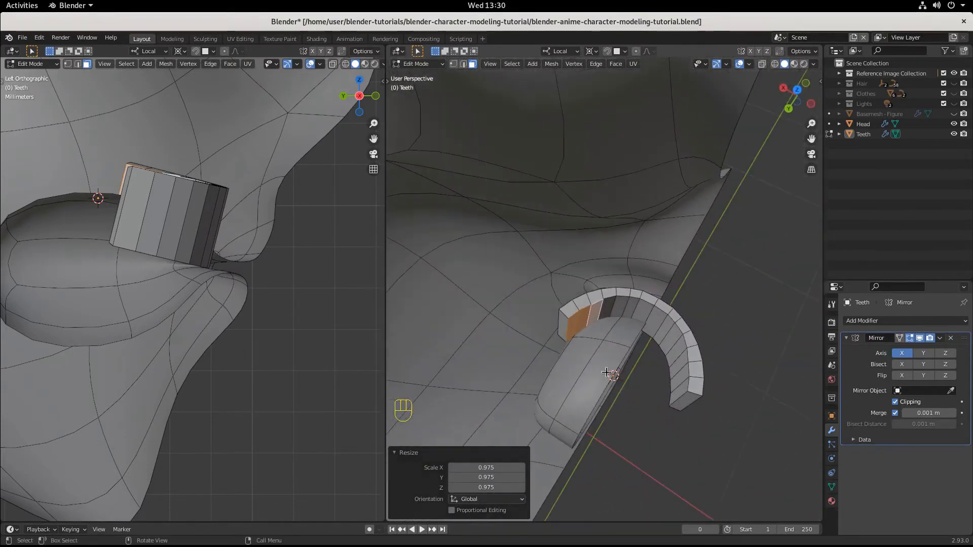
pyautogui.moveTo(777, 381); pyautogui.dragTo(644, 358, button='middle')
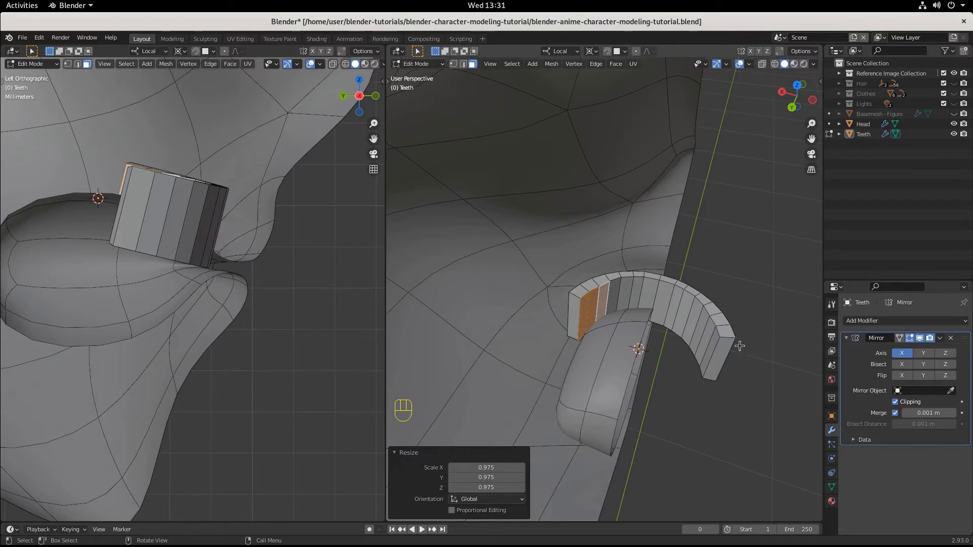
# Step: Save the file, then add the fourth inner face to the selection and scale all four to about 0.968 around the 3D cursor
pyautogui.moveTo(740, 346); pyautogui.dragTo(586, 297, button='middle')
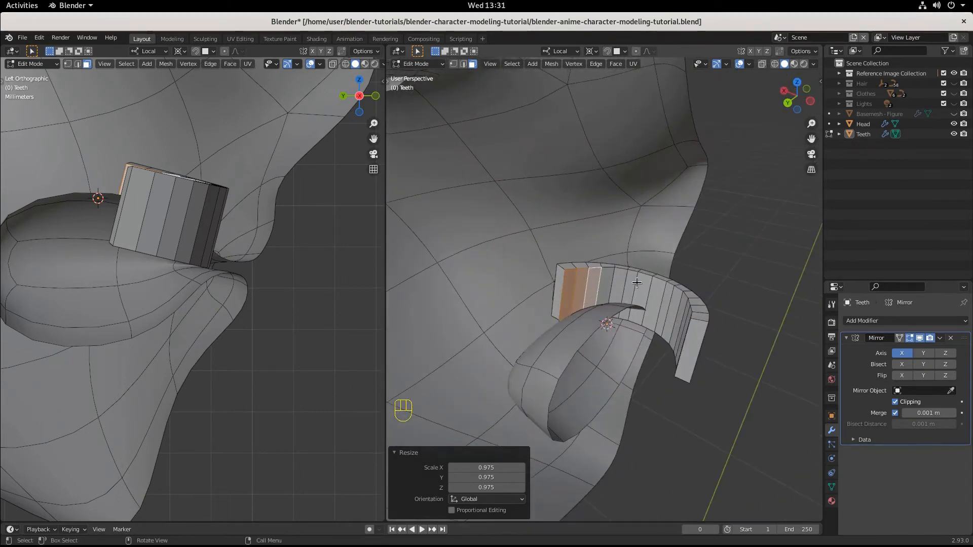
pyautogui.hotkey('ctrl', 's')
pyautogui.moveTo(635, 280); pyautogui.dragTo(561, 360, button='middle')
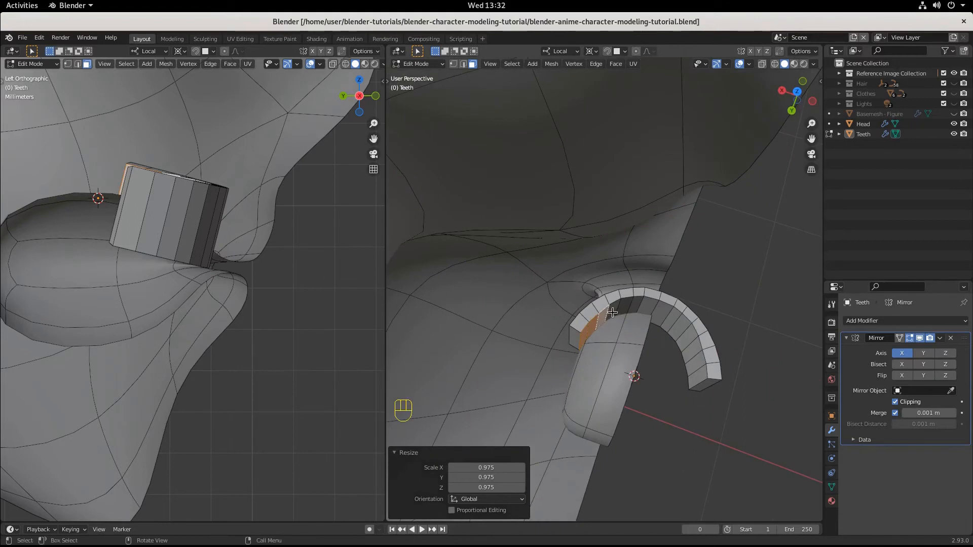
pyautogui.keyDown('shift'); pyautogui.click(613, 311); pyautogui.keyUp('shift')
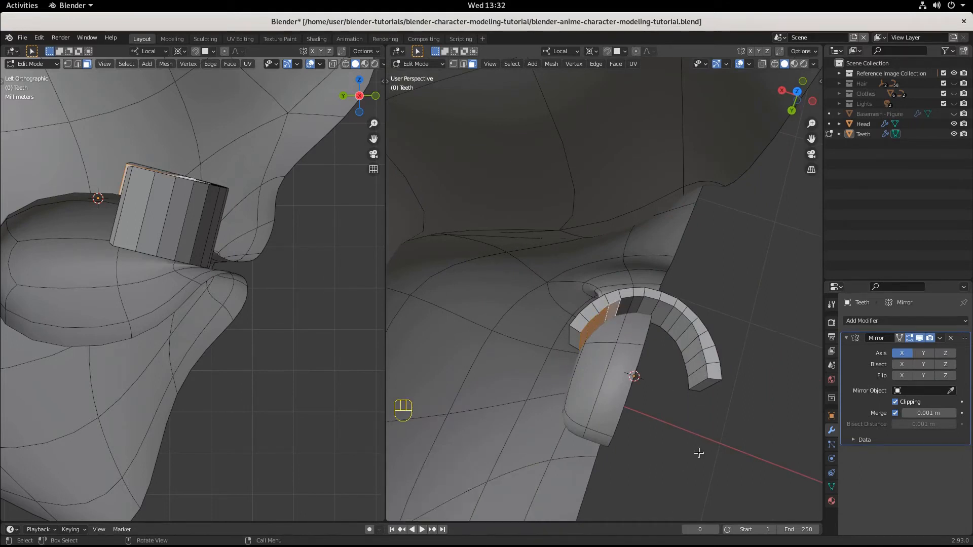
pyautogui.press('s')
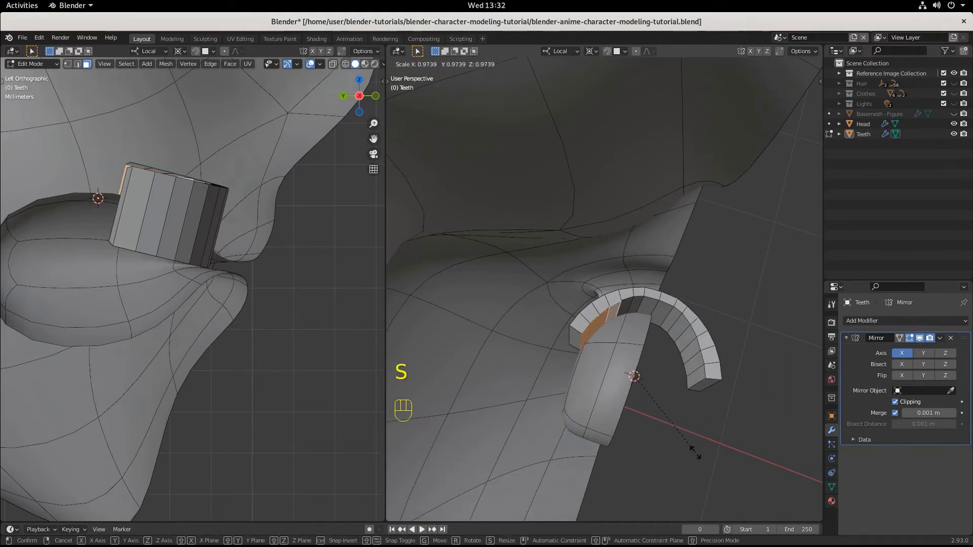
pyautogui.click(693, 452)
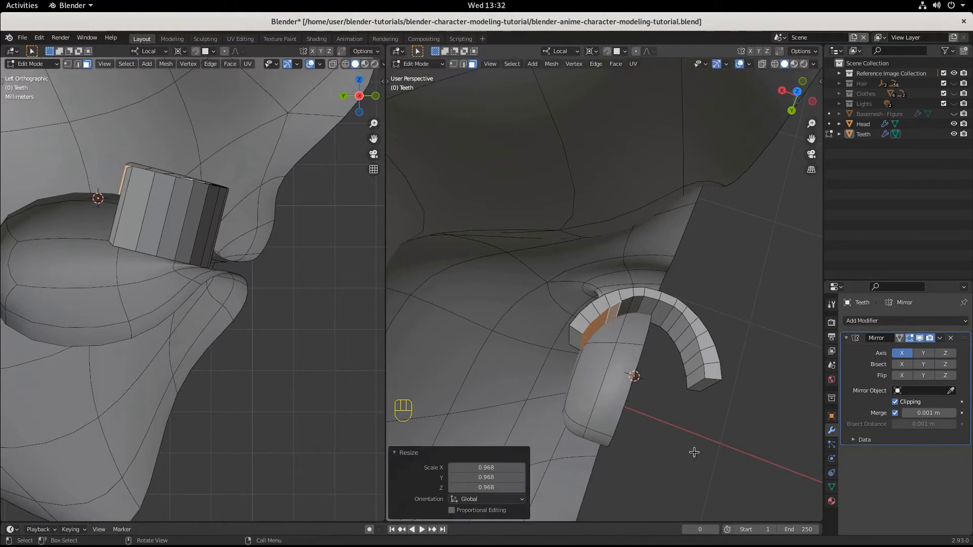
pyautogui.press('r')
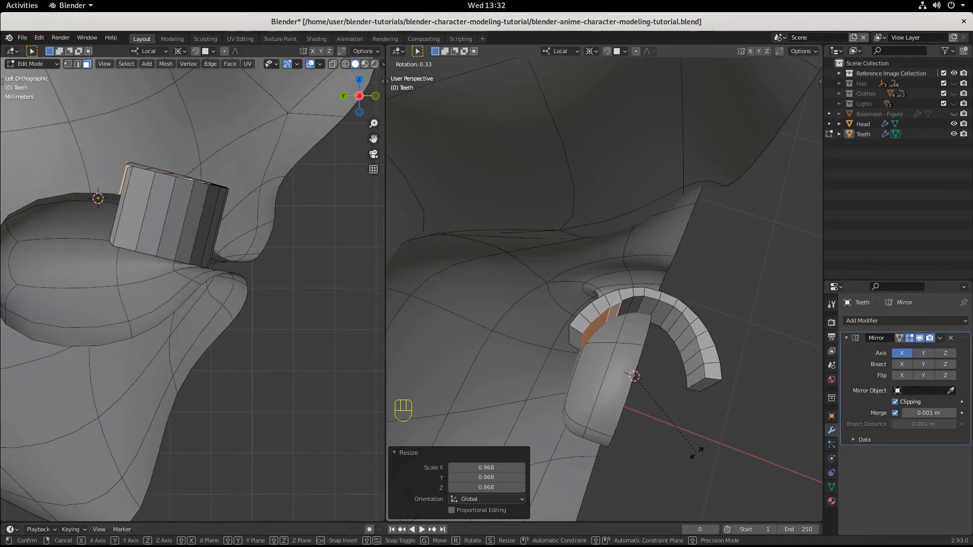
pyautogui.rightClick(697, 452)
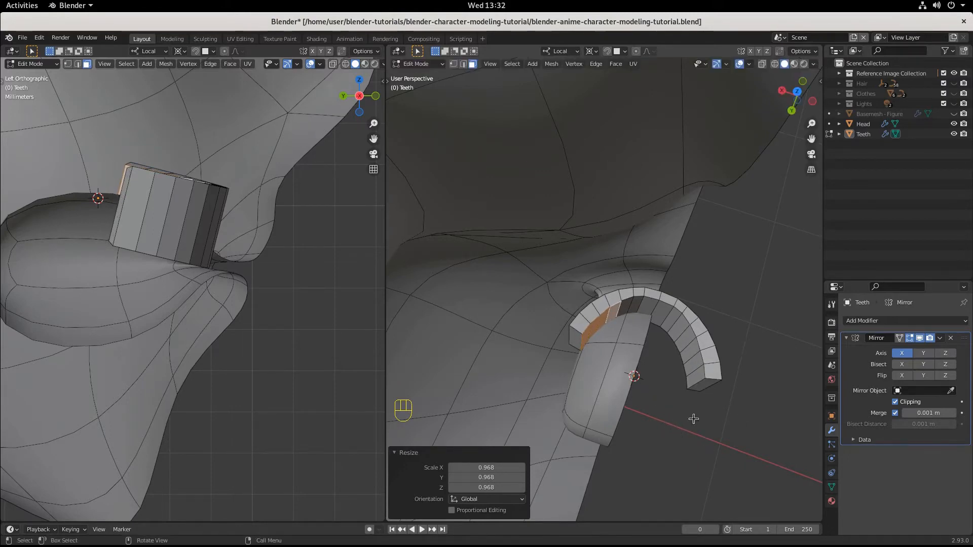
# Step: Switch to the front view and hide the Head object so that only the teeth are shown
pyautogui.moveTo(709, 429); pyautogui.dragTo(559, 335, button='middle')
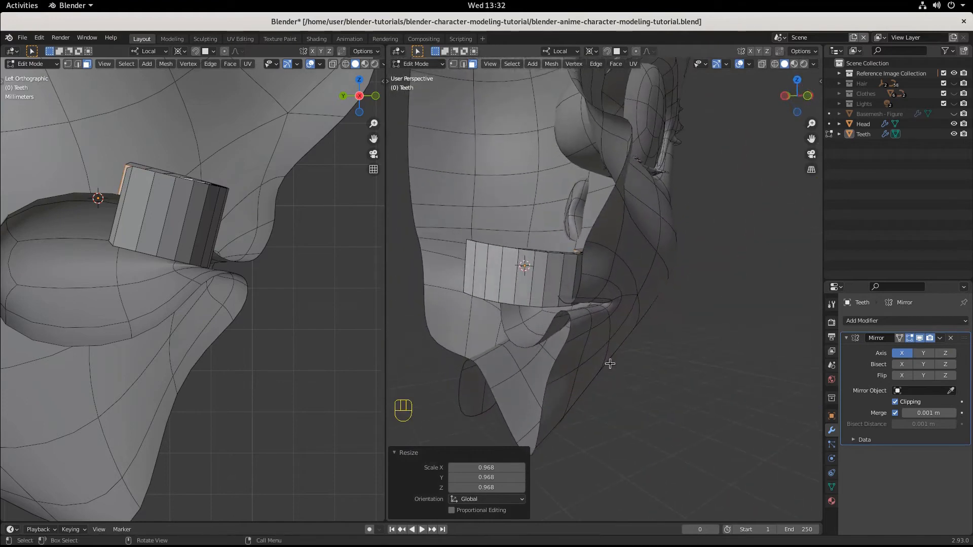
pyautogui.moveTo(610, 364); pyautogui.dragTo(588, 359, button='middle')
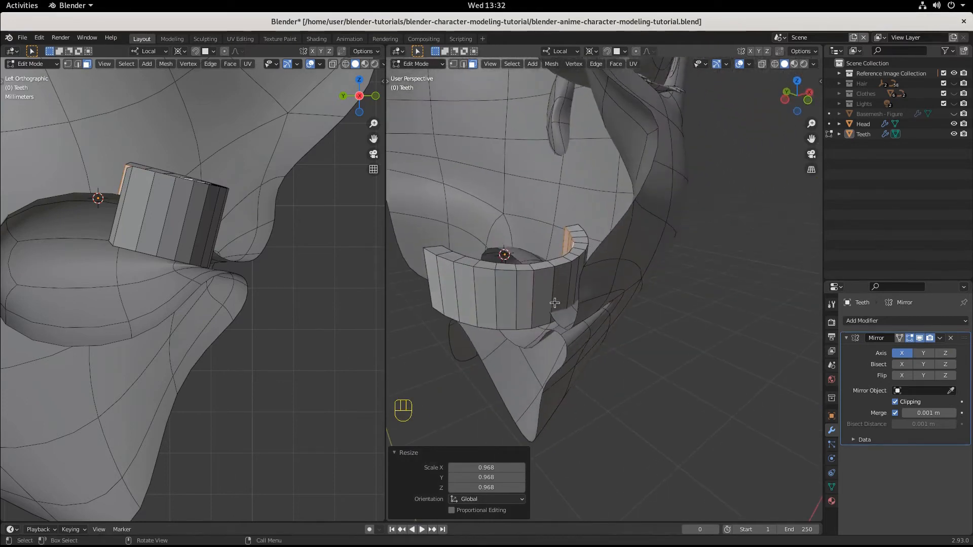
pyautogui.press('KP_1')
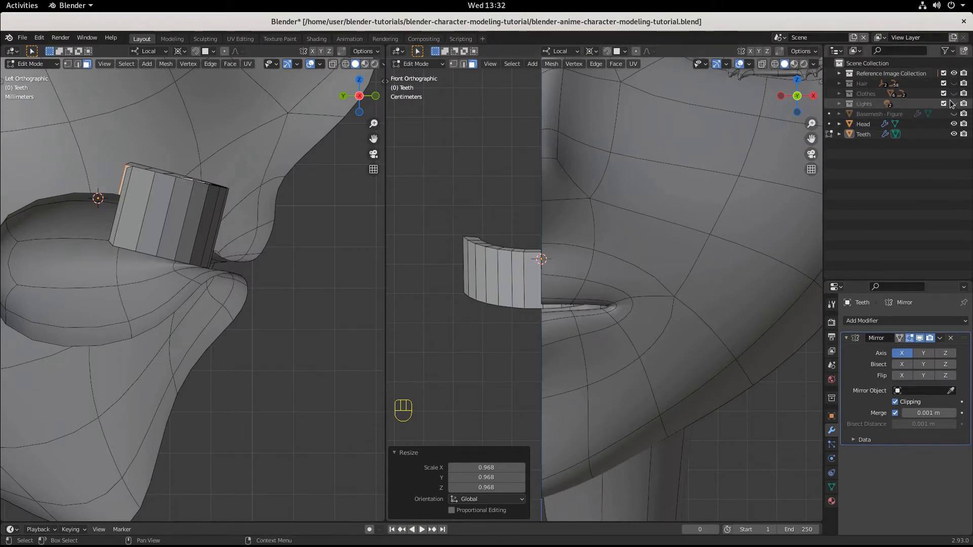
pyautogui.click(954, 124)
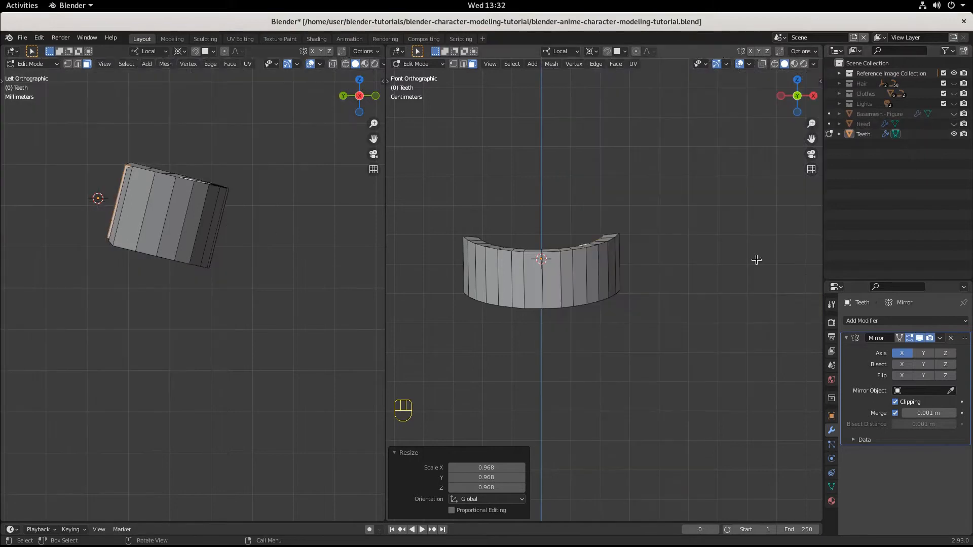
# Step: In edge select mode, select the six vertical edge loops on one half of the teeth arc, excluding the centre line and outer end
pyautogui.scroll(3, 615, 325)
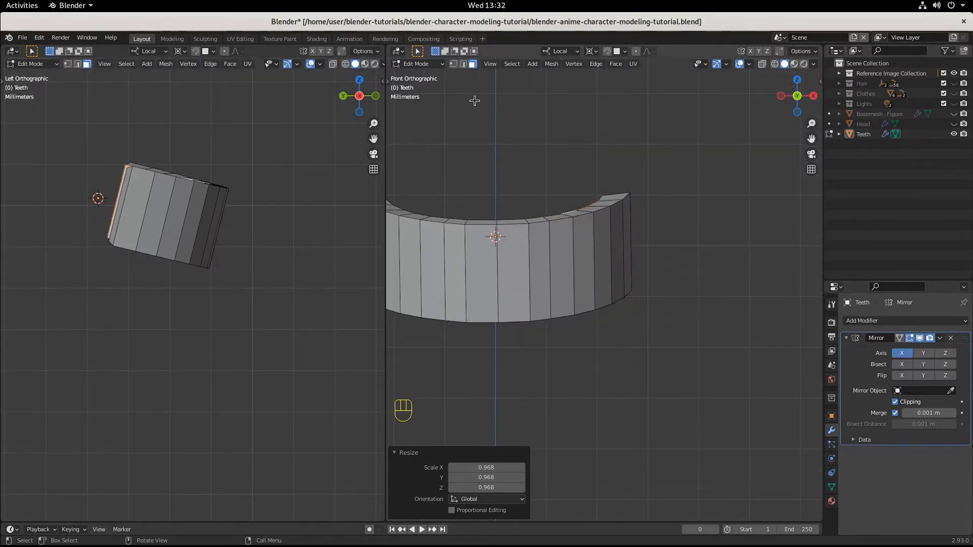
pyautogui.press('2')
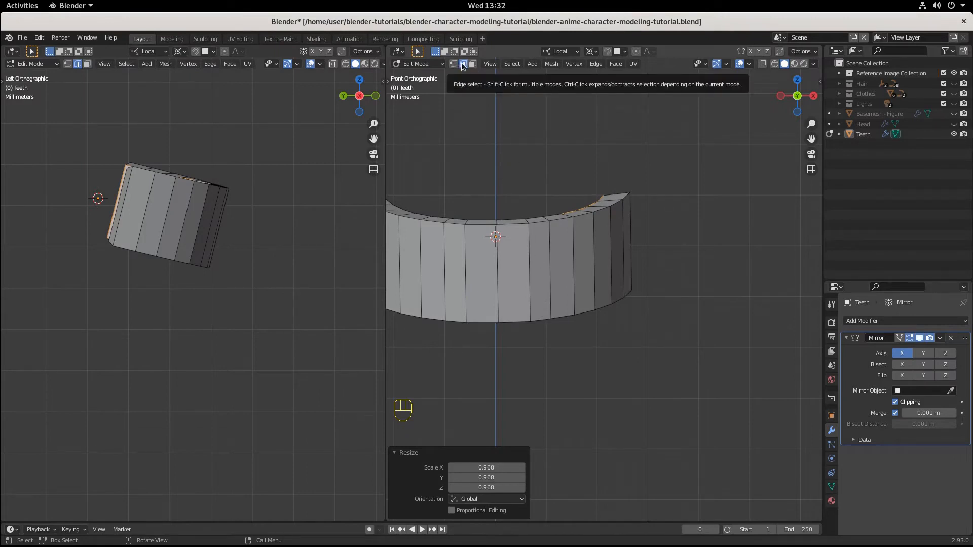
pyautogui.click(530, 270)
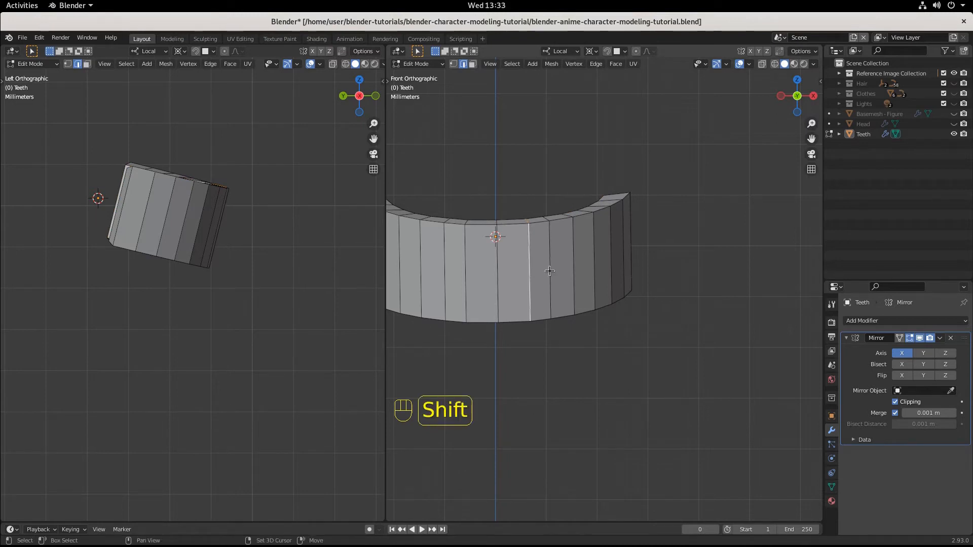
pyautogui.keyDown('alt'); pyautogui.keyDown('shift'); pyautogui.click(550, 271); pyautogui.keyUp('shift'); pyautogui.keyUp('alt')
pyautogui.keyDown('alt'); pyautogui.keyDown('shift'); pyautogui.click(573, 263); pyautogui.keyUp('shift'); pyautogui.keyUp('alt')
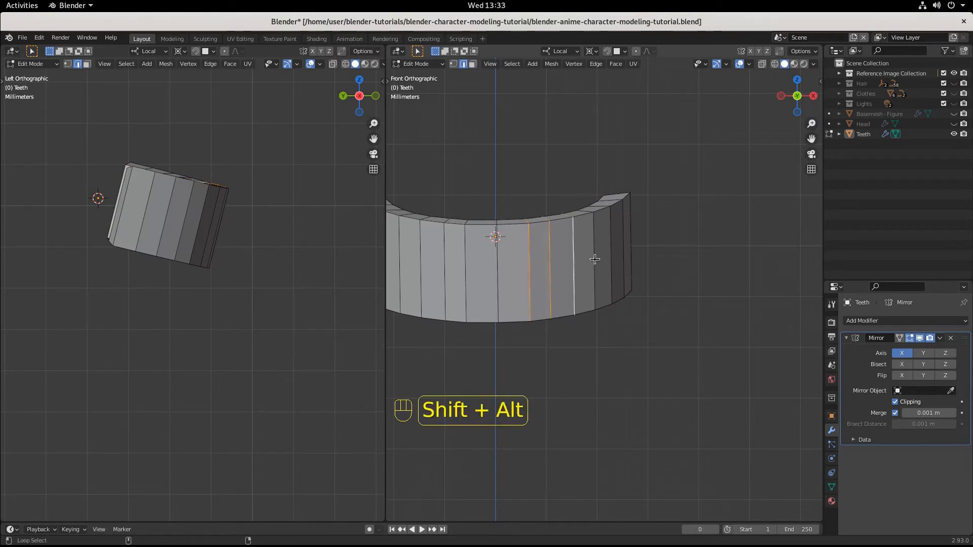
pyautogui.keyDown('alt'); pyautogui.keyDown('shift'); pyautogui.click(594, 258); pyautogui.keyUp('shift'); pyautogui.keyUp('alt')
pyautogui.keyDown('alt'); pyautogui.keyDown('shift'); pyautogui.click(610, 253); pyautogui.keyUp('shift'); pyautogui.keyUp('alt')
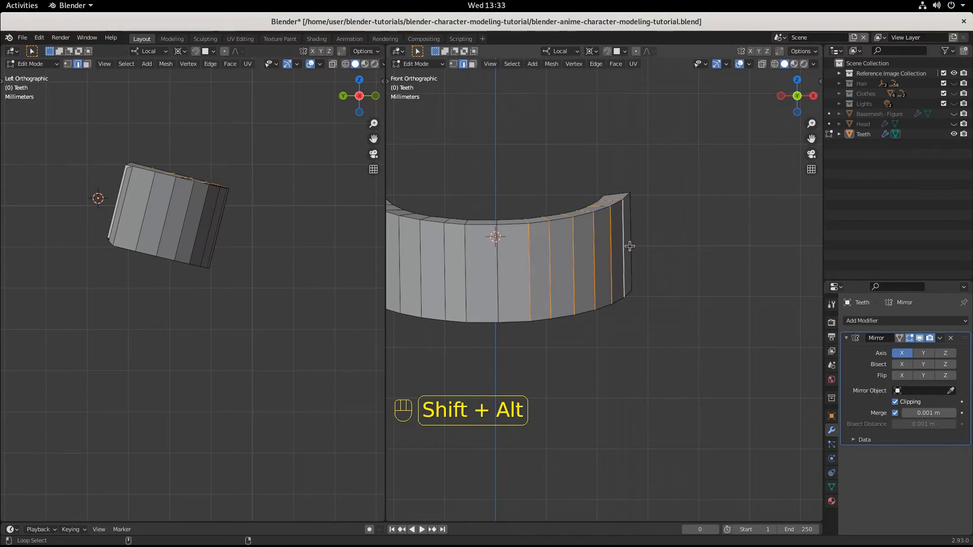
pyautogui.moveTo(628, 245); pyautogui.dragTo(631, 330, button='middle')
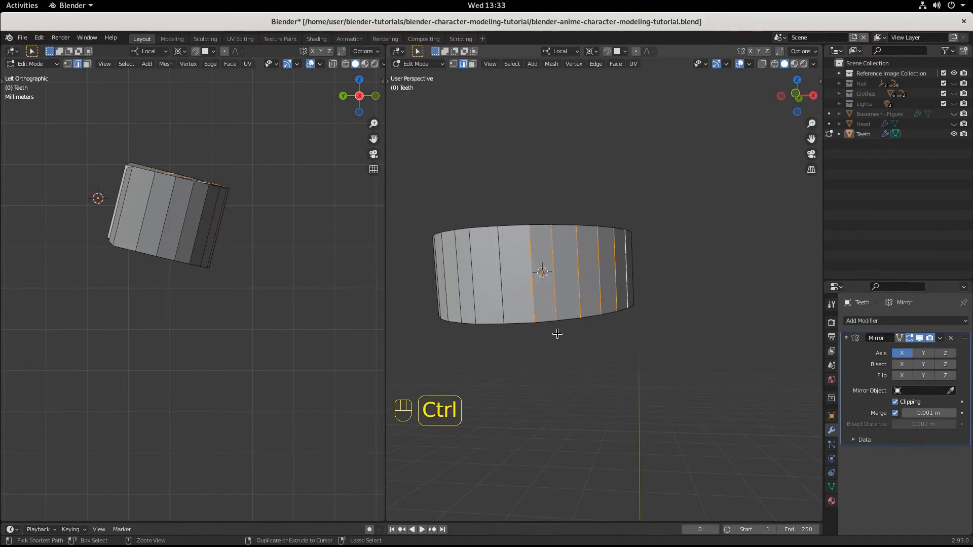
# Step: Bevel the six selected edge loops with the Bevel tool to a width of 0.0178 m with 2 segments
pyautogui.hotkey('ctrl', 'b')
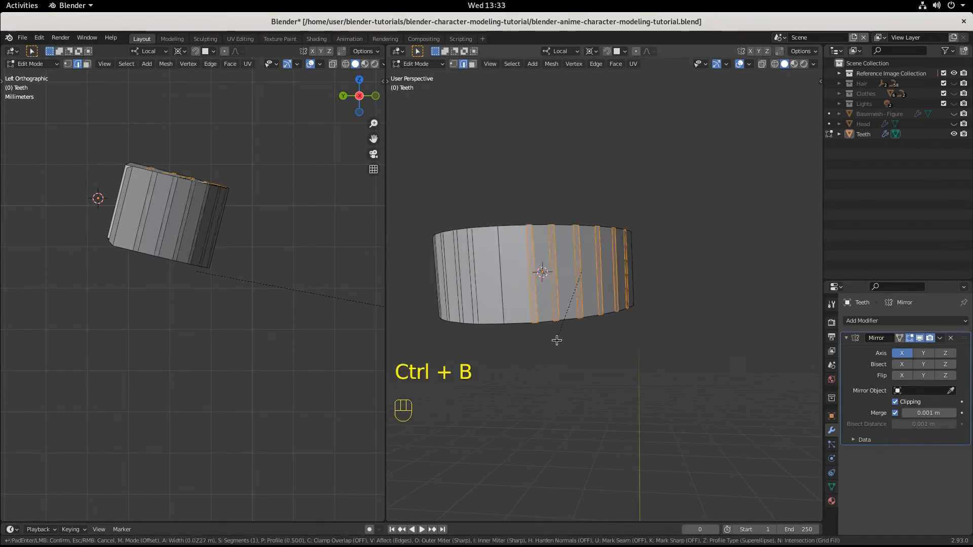
pyautogui.rightClick(560, 349)
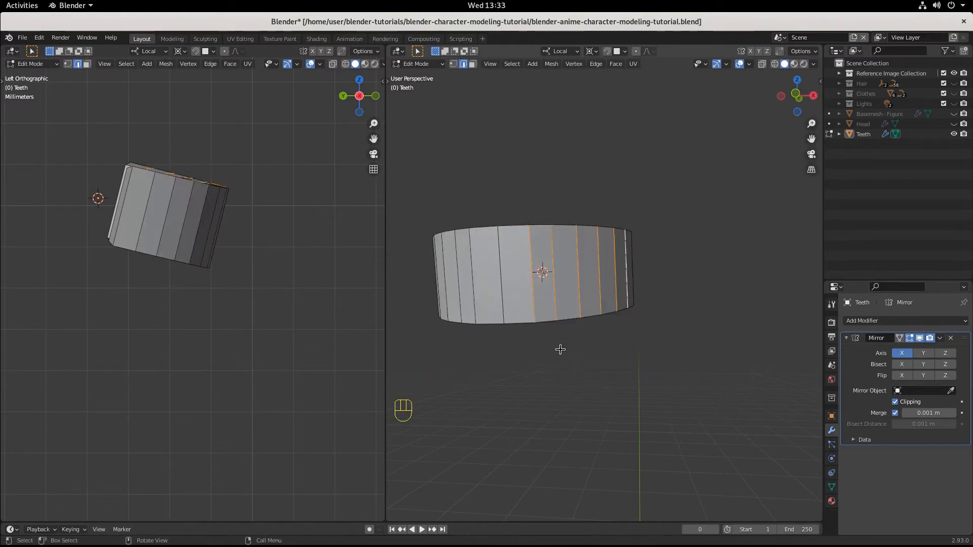
pyautogui.press('t')
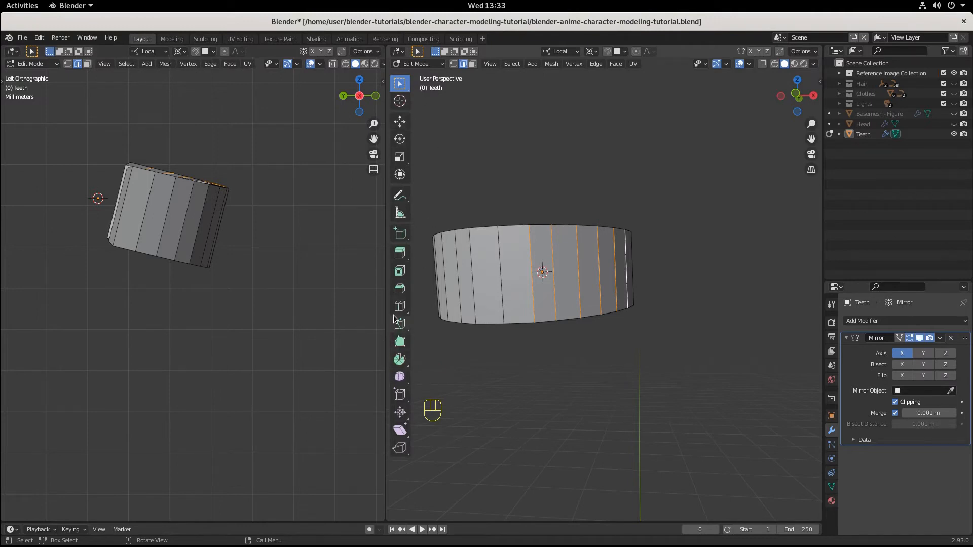
pyautogui.click(397, 294)
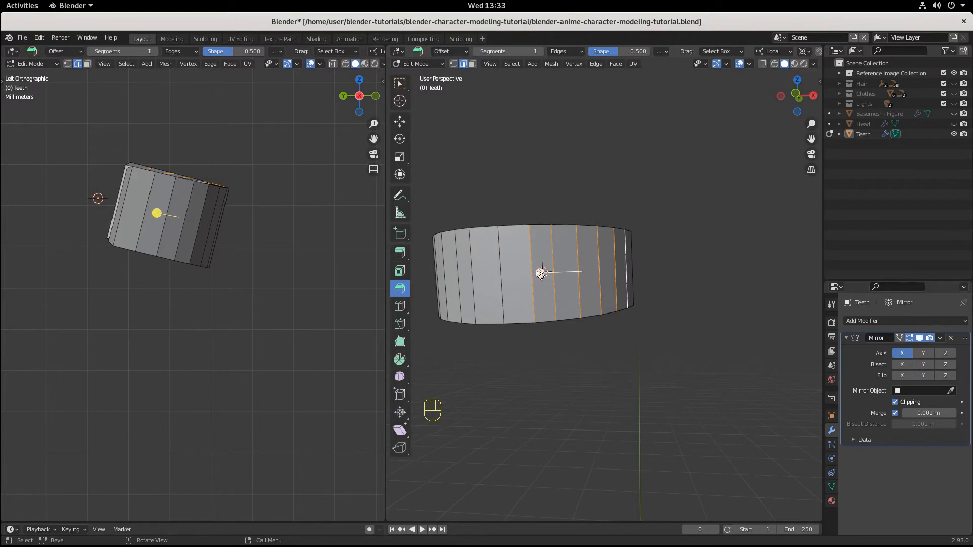
pyautogui.click(540, 273)
pyautogui.moveTo(540, 274); pyautogui.dragTo(536, 279)
pyautogui.scroll(1, 536, 280)
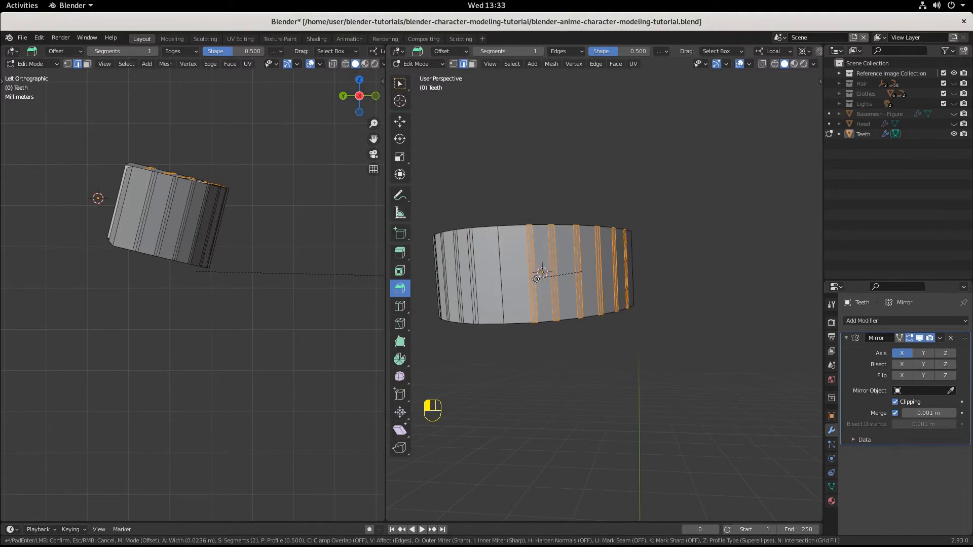
pyautogui.scroll(-1, 536, 279)
pyautogui.scroll(1, 536, 279)
pyautogui.scroll(-1, 536, 279)
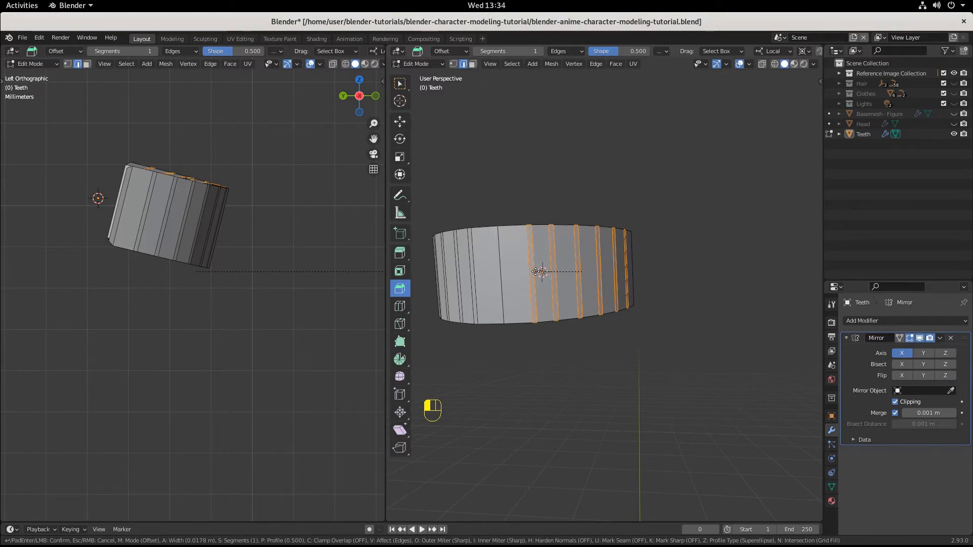
pyautogui.moveTo(535, 272); pyautogui.dragTo(536, 272)
pyautogui.scroll(1, 536, 271)
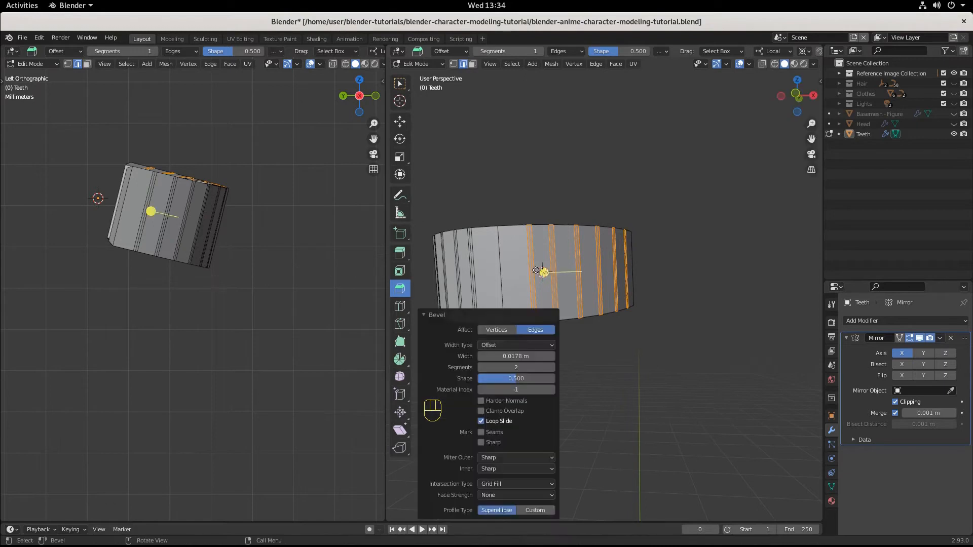
# Step: Select the middle edge loops of the beveled divisions, working from beside the centre line toward the end of the arc
pyautogui.scroll(2, 626, 297)
pyautogui.click(625, 351)
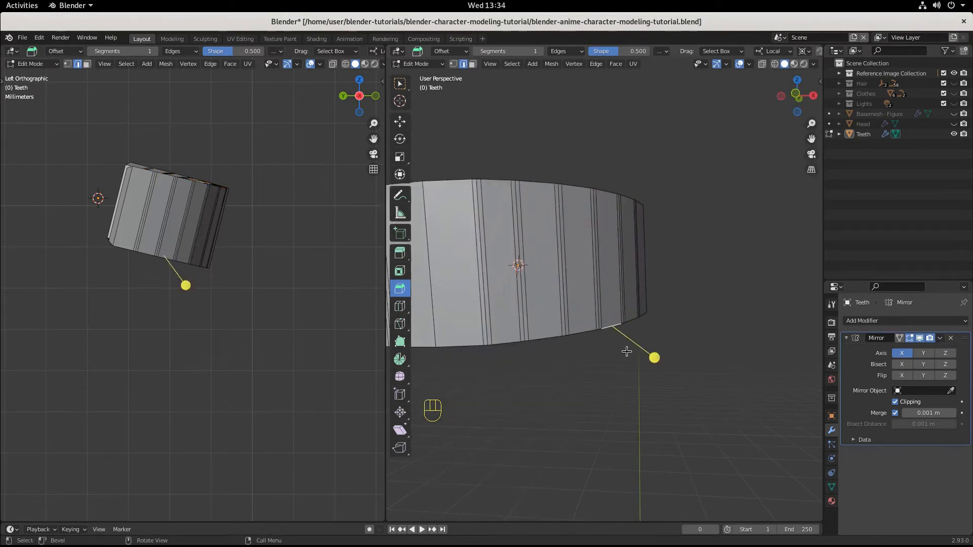
pyautogui.click(484, 293)
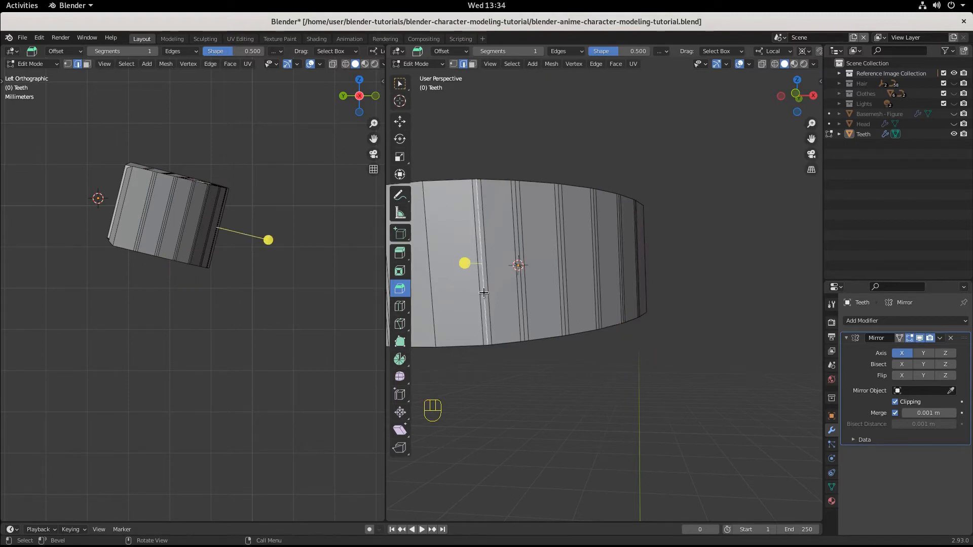
pyautogui.keyDown('alt'); pyautogui.keyDown('shift'); pyautogui.click(483, 293); pyautogui.keyUp('shift'); pyautogui.keyUp('alt')
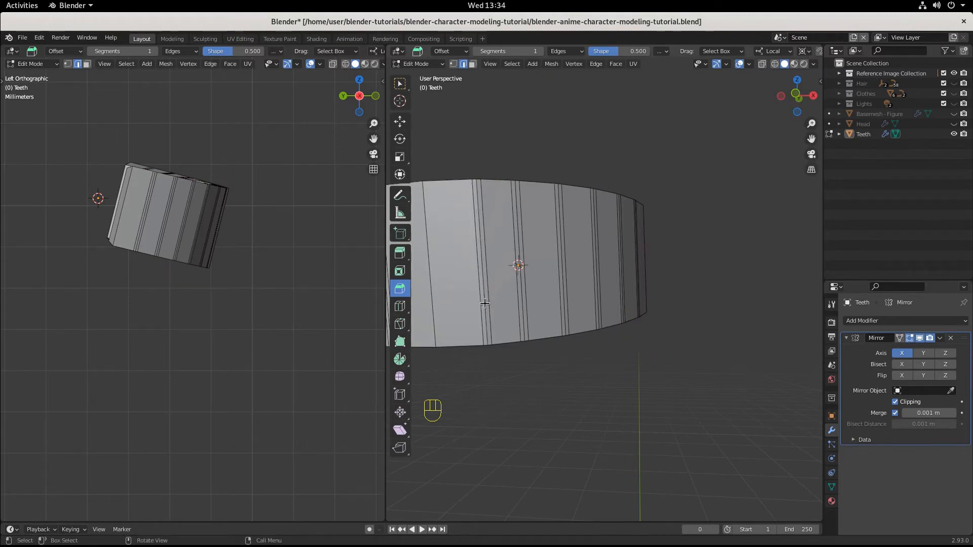
pyautogui.click(485, 303)
pyautogui.moveTo(485, 303); pyautogui.dragTo(453, 343, button='middle')
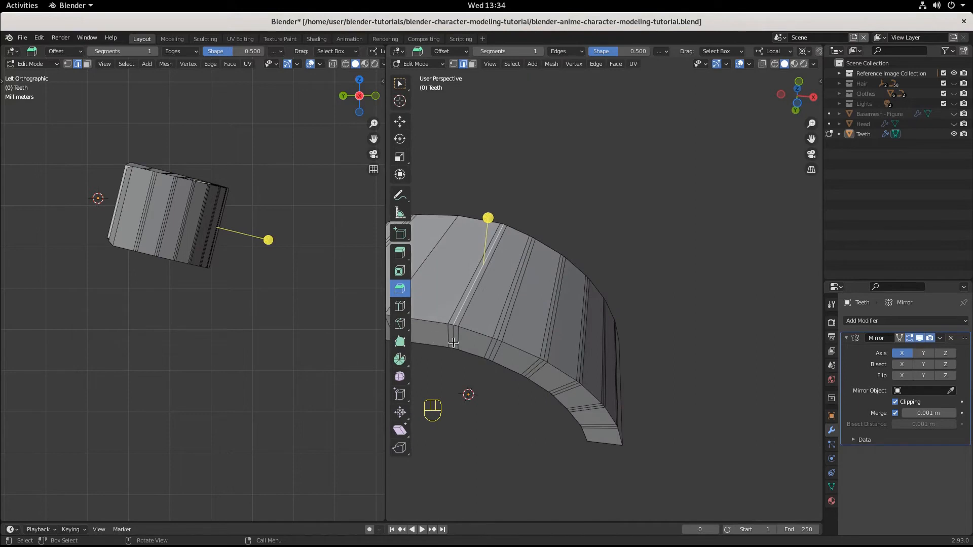
pyautogui.keyDown('alt'); pyautogui.keyDown('shift'); pyautogui.click(452, 335); pyautogui.keyUp('shift'); pyautogui.keyUp('alt')
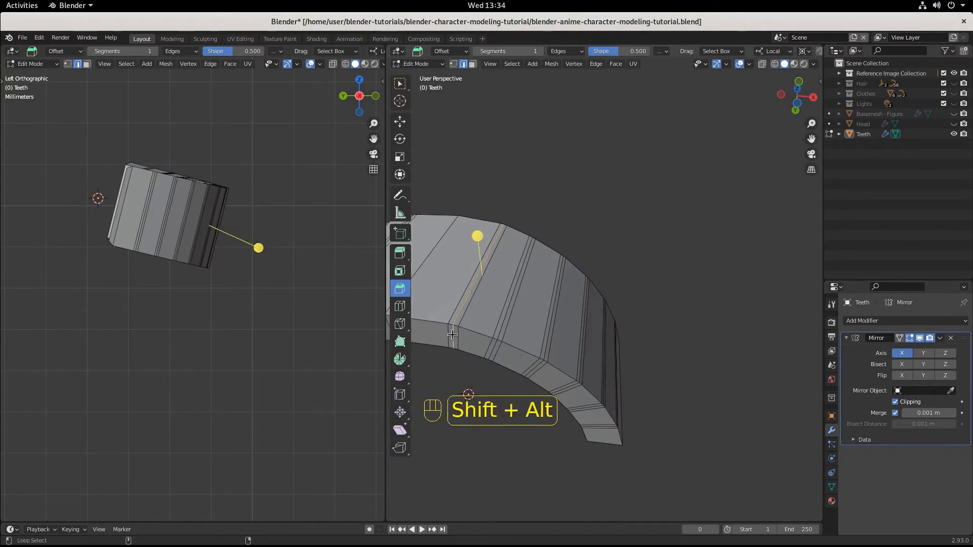
pyautogui.keyDown('alt'); pyautogui.keyDown('shift'); pyautogui.click(493, 347); pyautogui.keyUp('shift'); pyautogui.keyUp('alt')
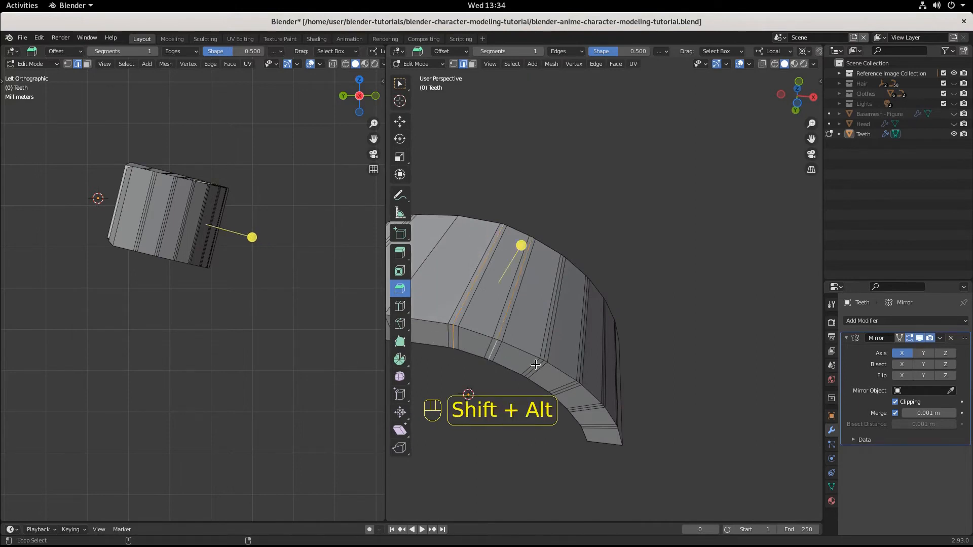
pyautogui.keyDown('alt'); pyautogui.keyDown('shift'); pyautogui.click(537, 365); pyautogui.keyUp('shift'); pyautogui.keyUp('alt')
pyautogui.keyDown('alt'); pyautogui.keyDown('shift'); pyautogui.click(573, 387); pyautogui.keyUp('shift'); pyautogui.keyUp('alt')
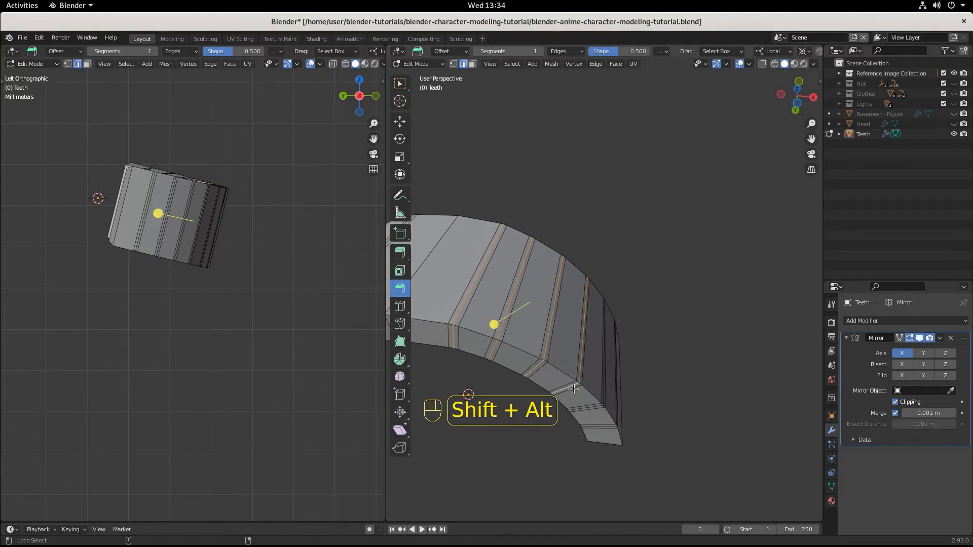
pyautogui.keyDown('alt'); pyautogui.keyDown('shift'); pyautogui.click(590, 407); pyautogui.keyUp('shift'); pyautogui.keyUp('alt')
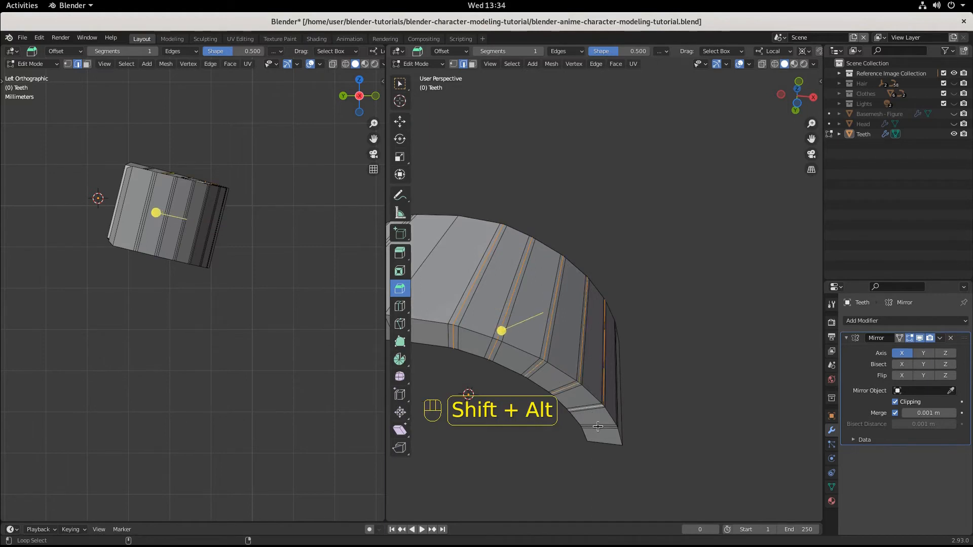
# Step: Select the middle edge loop of the beveled division nearest the centre line and scale it to about 0.971 to form a groove
pyautogui.moveTo(658, 380); pyautogui.dragTo(602, 398, button='middle')
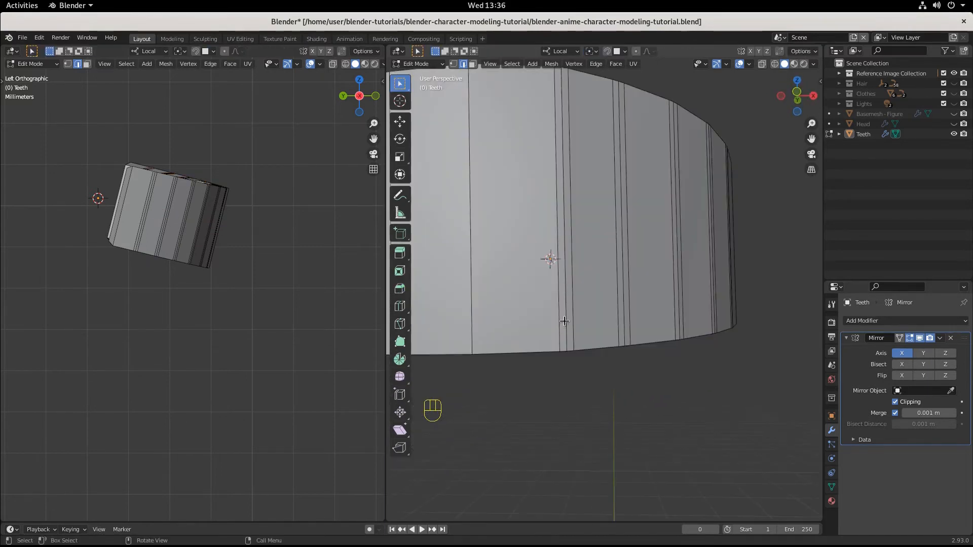
pyautogui.keyDown('alt'); pyautogui.click(563, 321); pyautogui.keyUp('alt')
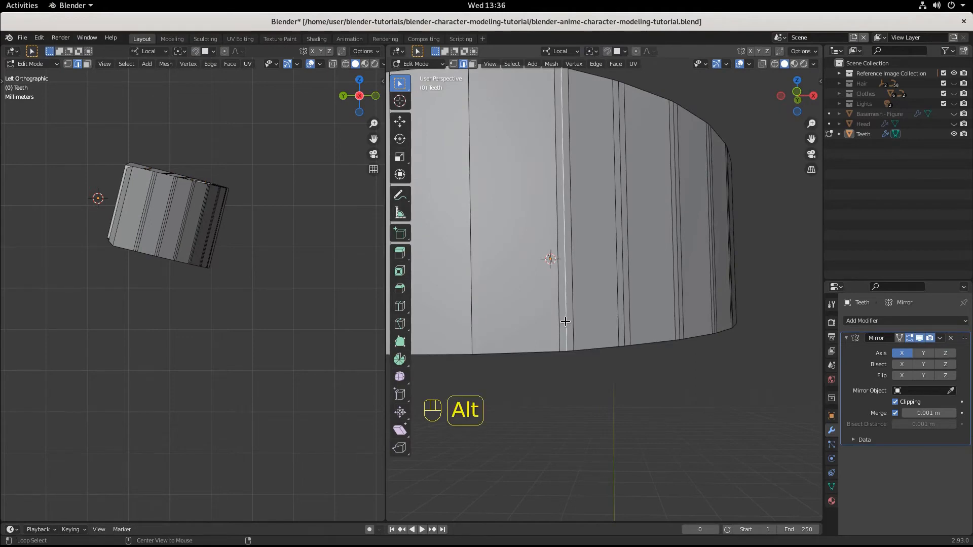
pyautogui.moveTo(601, 352)
pyautogui.mouseDown(button='middle')
pyautogui.moveTo(602, 335)
pyautogui.moveTo(603, 357)
pyautogui.mouseUp(button='middle')
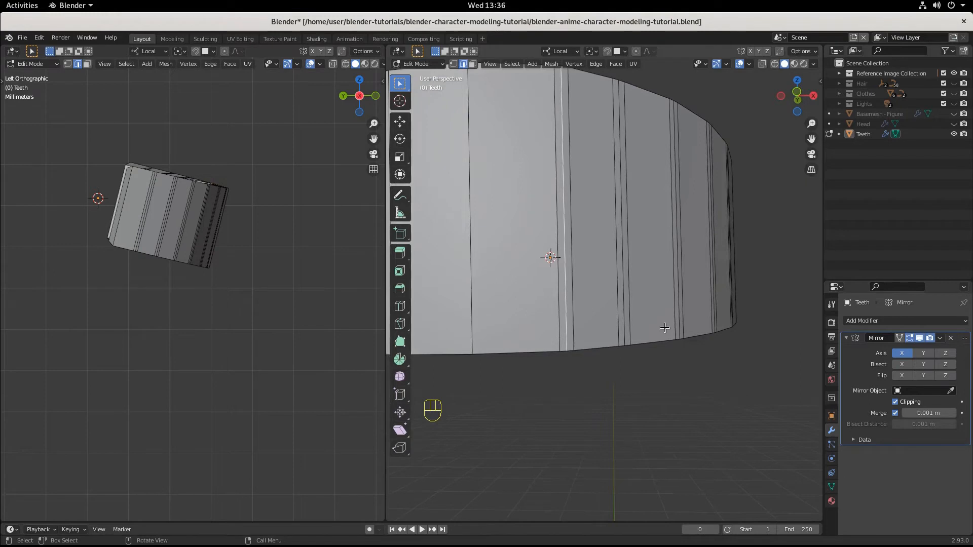
pyautogui.press('s')
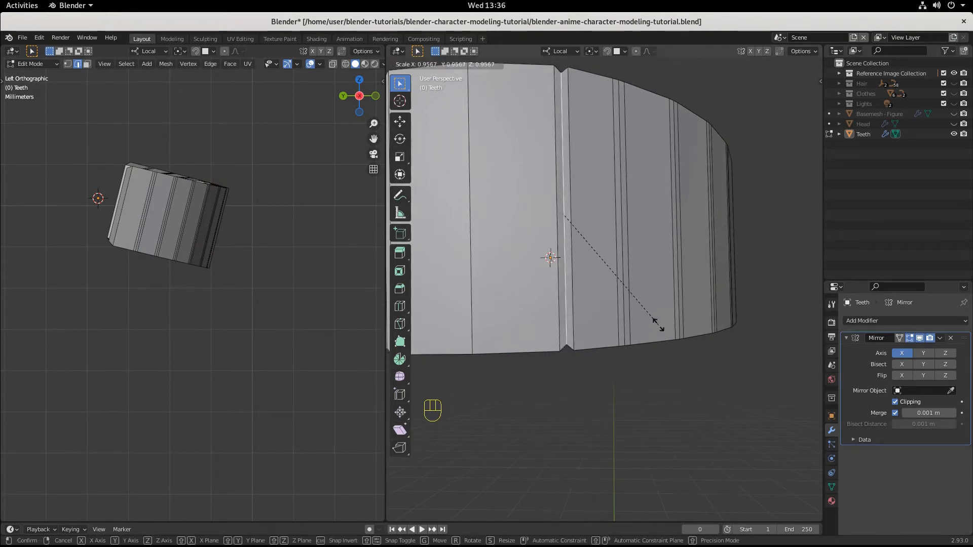
pyautogui.click(656, 329)
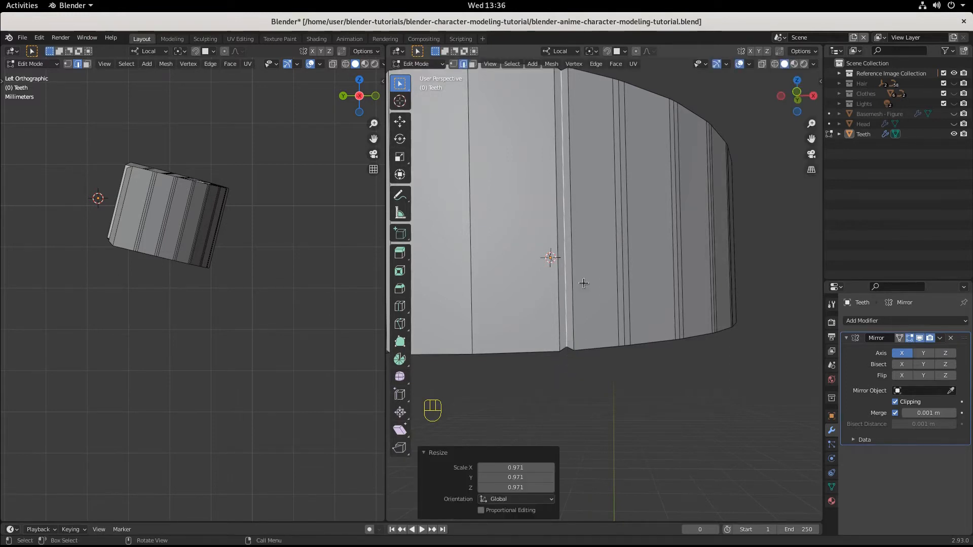
# Step: Select the middle edge loop of the second division from the centre line and scale it to about 0.973
pyautogui.moveTo(584, 284); pyautogui.dragTo(609, 320, button='middle')
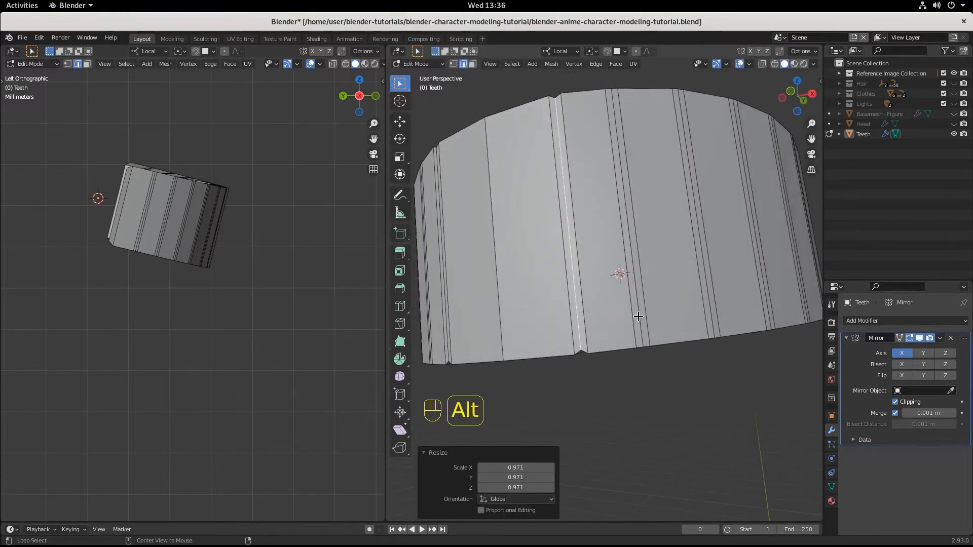
pyautogui.keyDown('alt'); pyautogui.click(636, 320); pyautogui.keyUp('alt')
pyautogui.press('s')
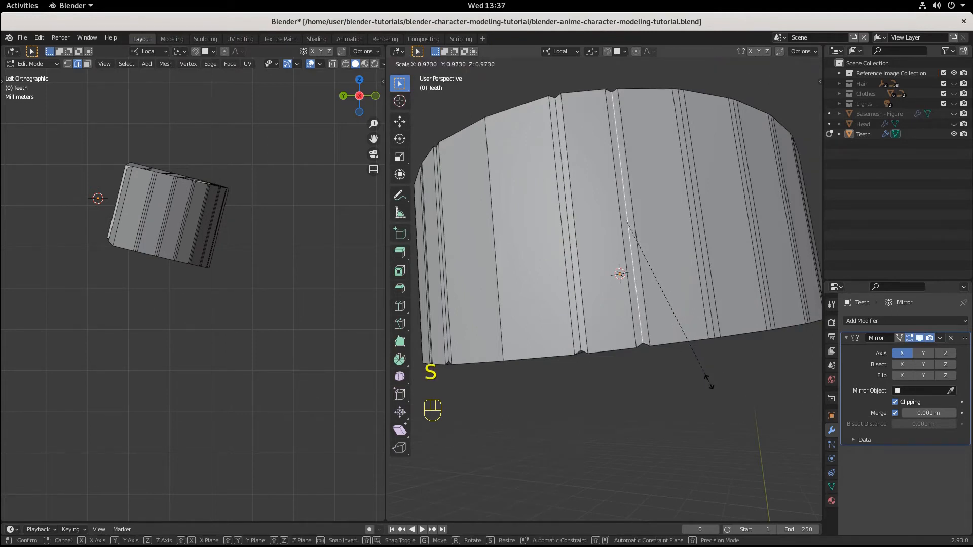
pyautogui.click(708, 383)
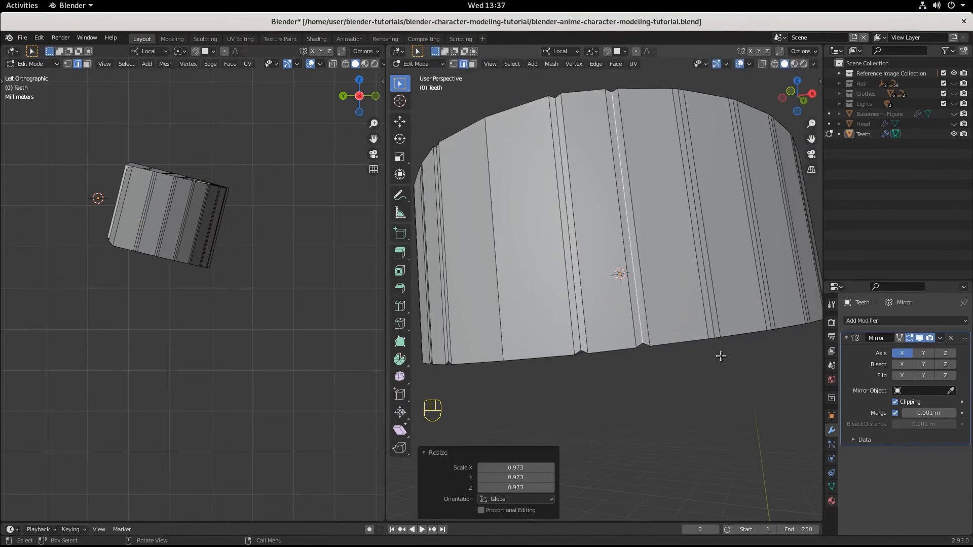
# Step: Select the middle edge loop of the third division from the centre line and scale it to about 0.976
pyautogui.keyDown('alt'); pyautogui.click(715, 325); pyautogui.keyUp('alt')
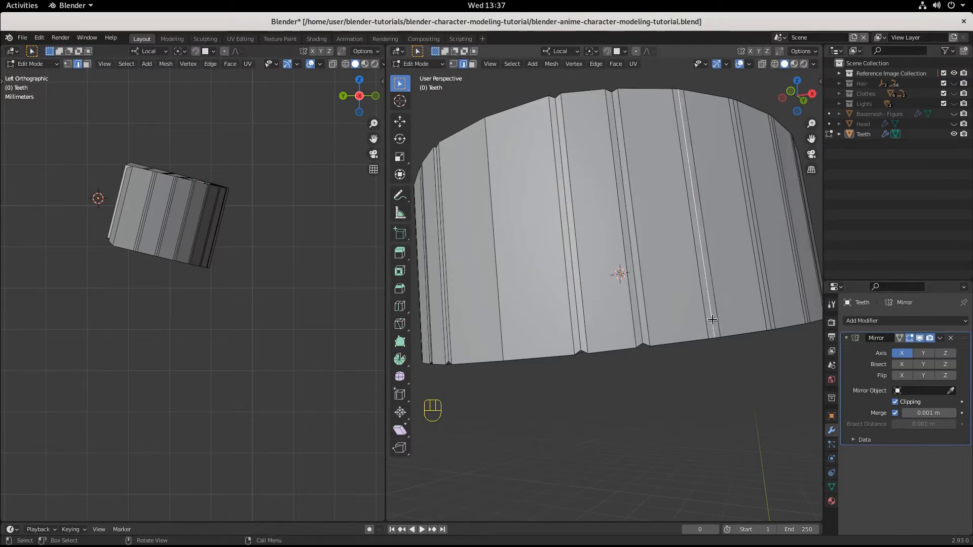
pyautogui.moveTo(710, 321); pyautogui.dragTo(733, 330, button='middle')
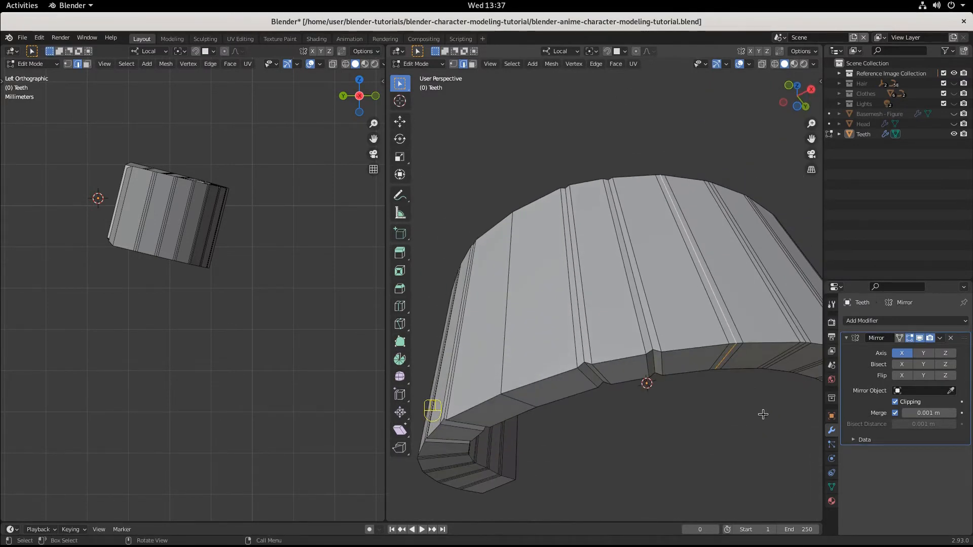
pyautogui.press('s')
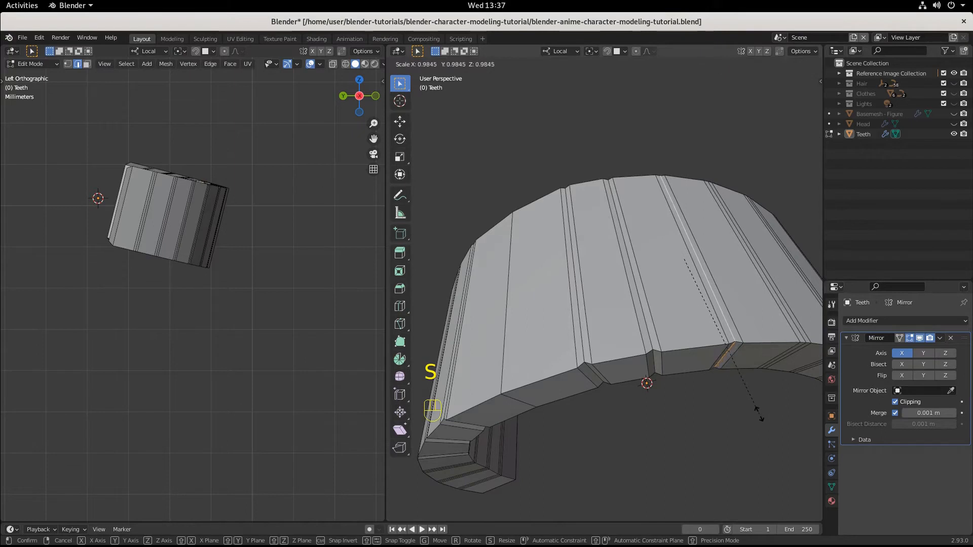
pyautogui.click(757, 413)
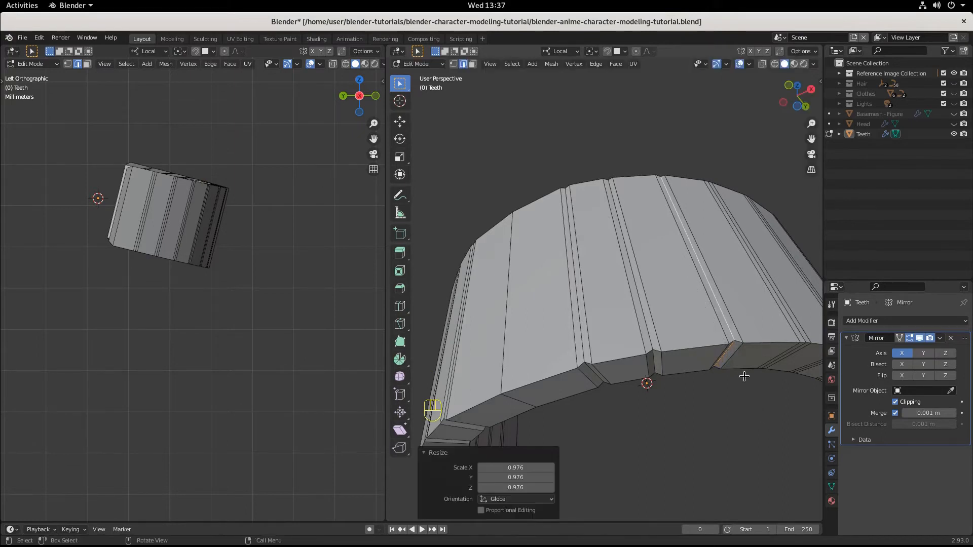
# Step: Select the middle edge loop of the fourth division from the centre line and scale it to about 0.969
pyautogui.moveTo(743, 377); pyautogui.dragTo(732, 421, button='middle')
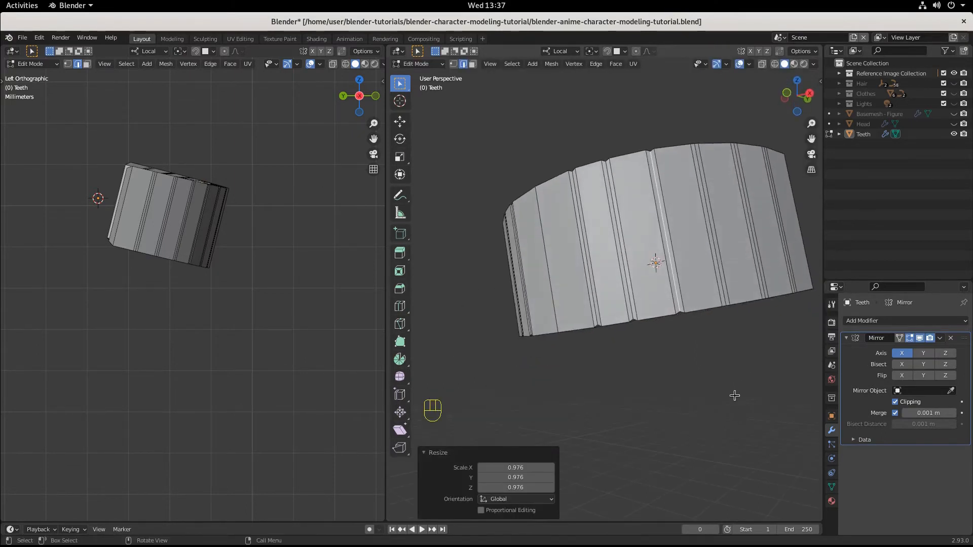
pyautogui.keyDown('alt'); pyautogui.click(722, 294); pyautogui.keyUp('alt')
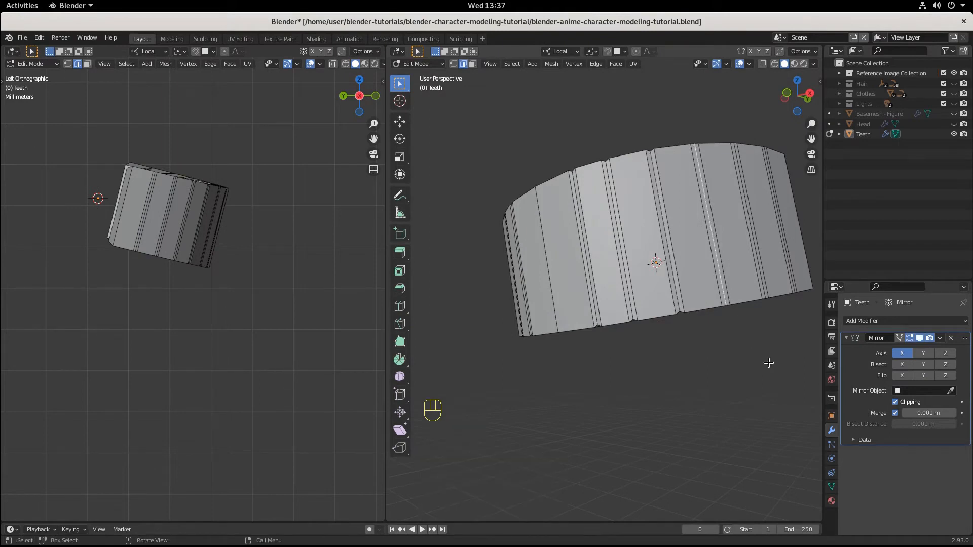
pyautogui.press('s')
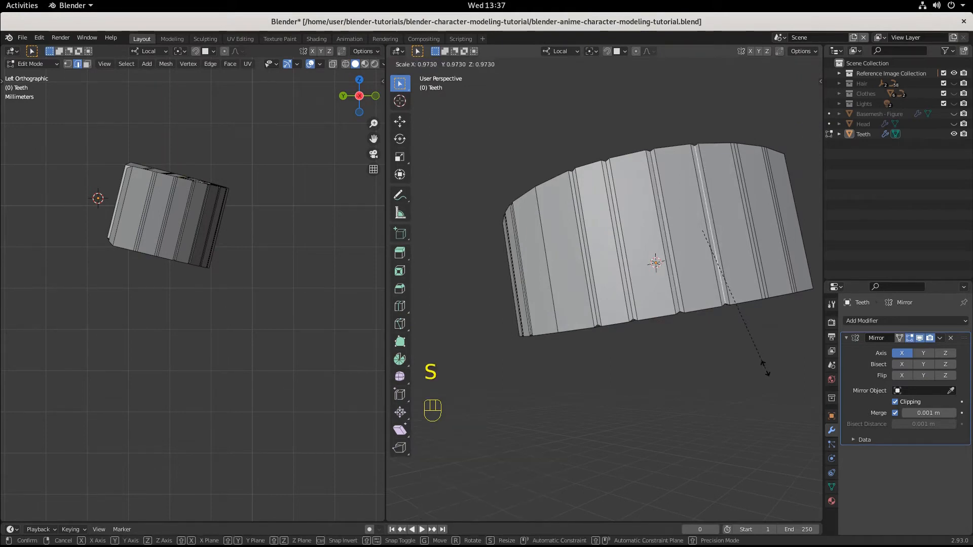
pyautogui.click(761, 369)
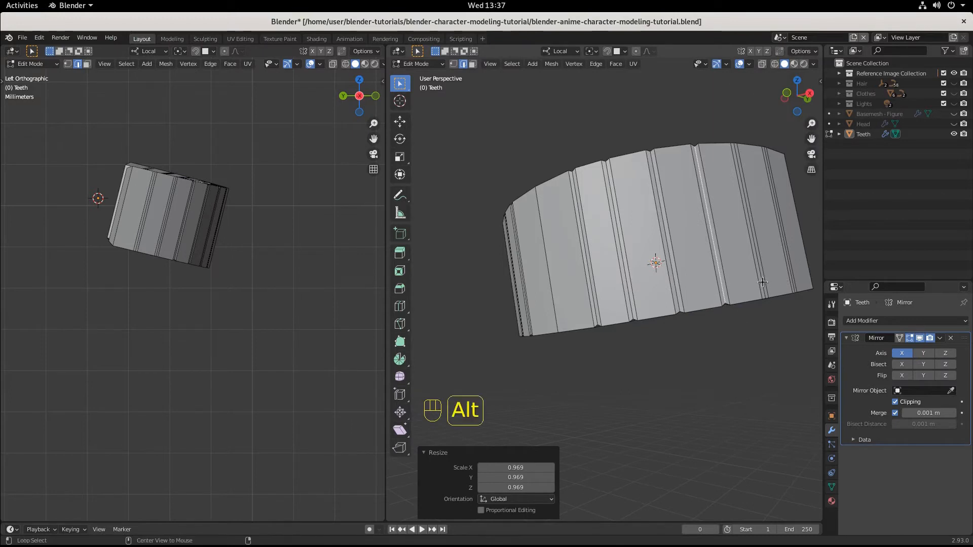
# Step: Scale the fifth division's middle edge loop to about 0.954 and the sixth division's middle loop to about 0.949
pyautogui.keyDown('alt'); pyautogui.click(762, 282); pyautogui.keyUp('alt')
pyautogui.press('s')
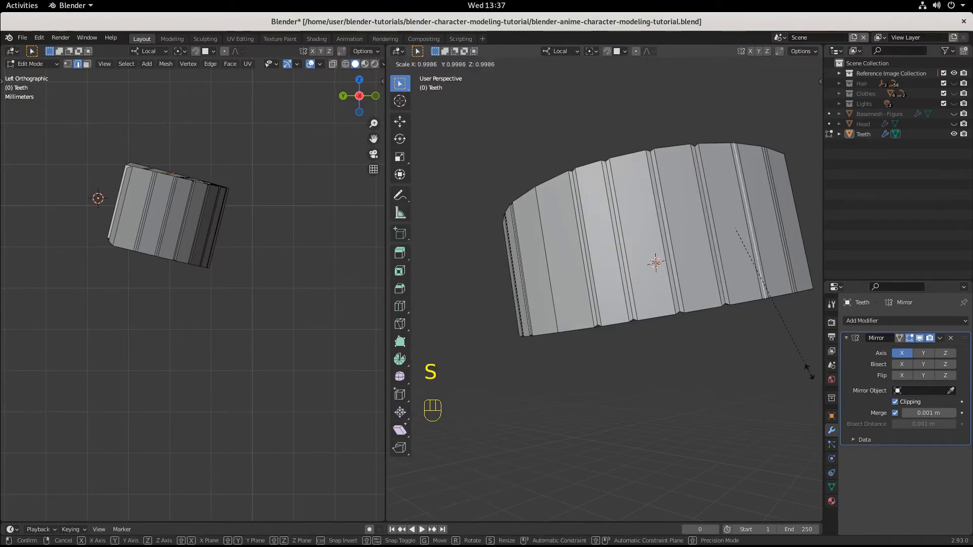
pyautogui.click(806, 360)
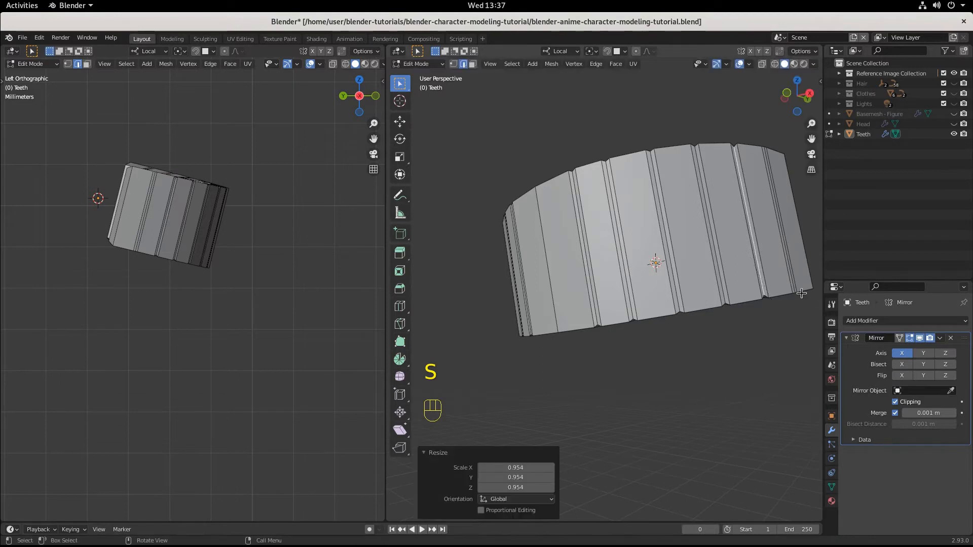
pyautogui.keyDown('alt'); pyautogui.click(805, 341); pyautogui.keyUp('alt')
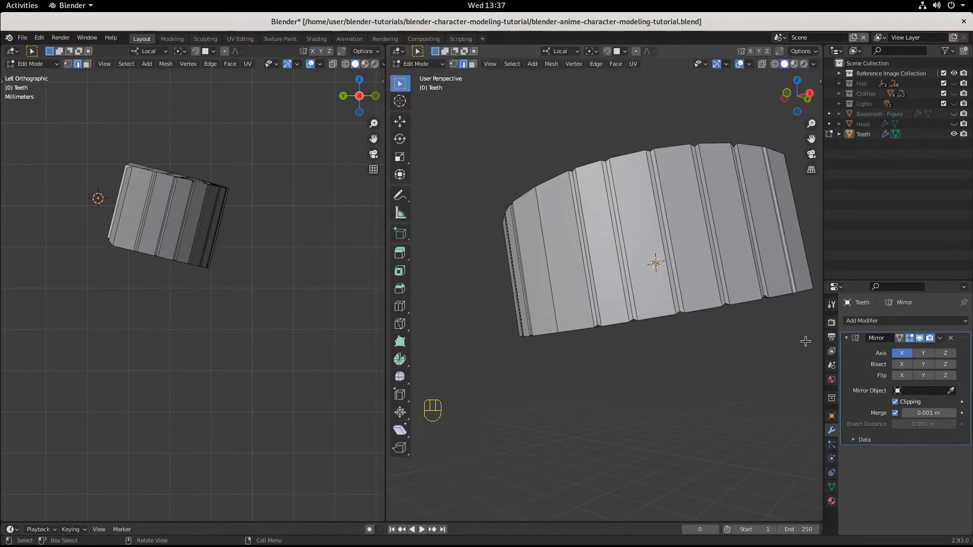
pyautogui.press('s')
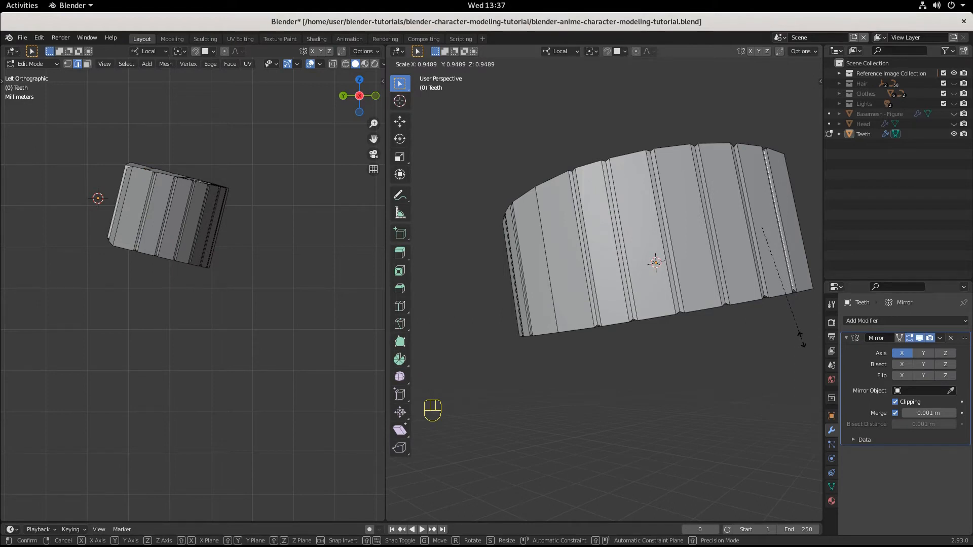
pyautogui.click(801, 340)
# Step: Add one vertical loop cut in the outermost tooth, slid toward the arc's outer end with a factor of about 0.7
pyautogui.moveTo(678, 372)
pyautogui.mouseDown(button='middle')
pyautogui.moveTo(719, 373)
pyautogui.moveTo(651, 391)
pyautogui.moveTo(671, 385)
pyautogui.moveTo(641, 383)
pyautogui.moveTo(689, 372)
pyautogui.mouseUp(button='middle')
pyautogui.scroll(3, 689, 372)
pyautogui.scroll(1, 591, 368)
pyautogui.moveTo(592, 368); pyautogui.dragTo(586, 367, button='middle')
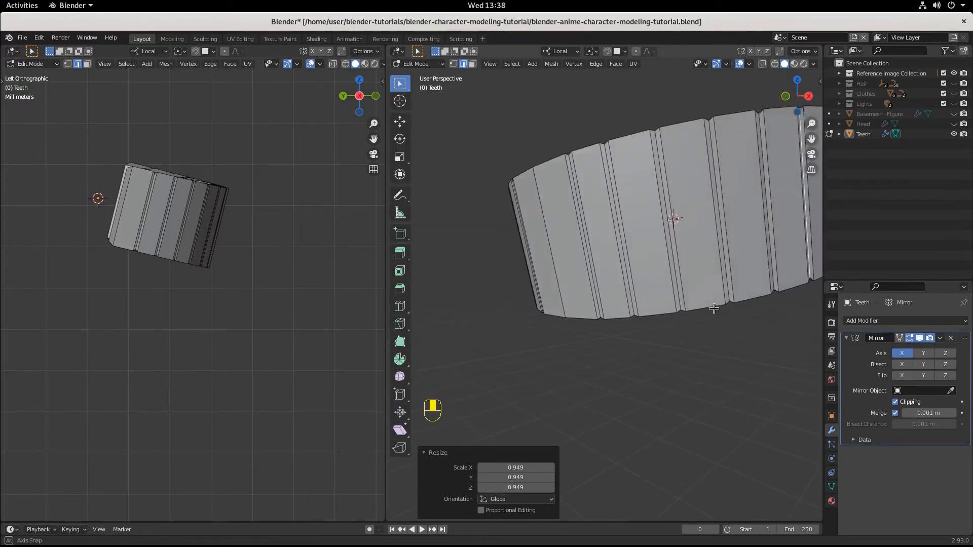
pyautogui.moveTo(716, 308); pyautogui.dragTo(736, 304, button='middle')
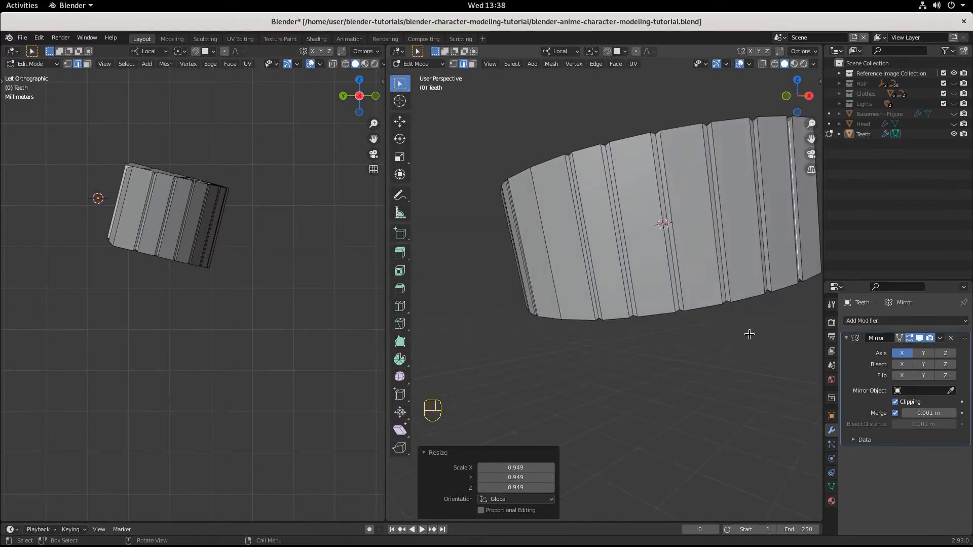
pyautogui.keyDown('shift'); pyautogui.moveTo(660, 359); pyautogui.dragTo(564, 384, button='middle'); pyautogui.keyUp('shift')
pyautogui.moveTo(655, 332); pyautogui.dragTo(719, 258, button='middle')
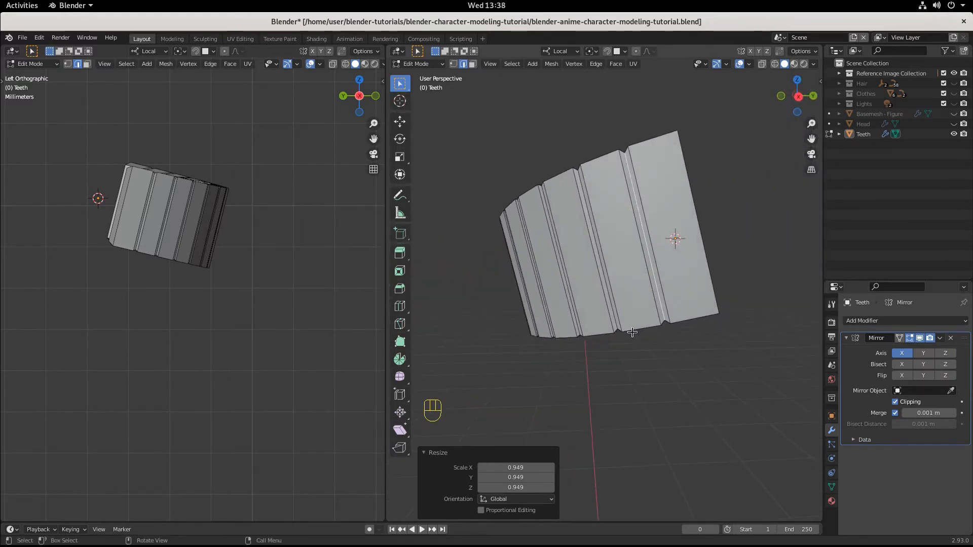
pyautogui.hotkey('ctrl', 'r')
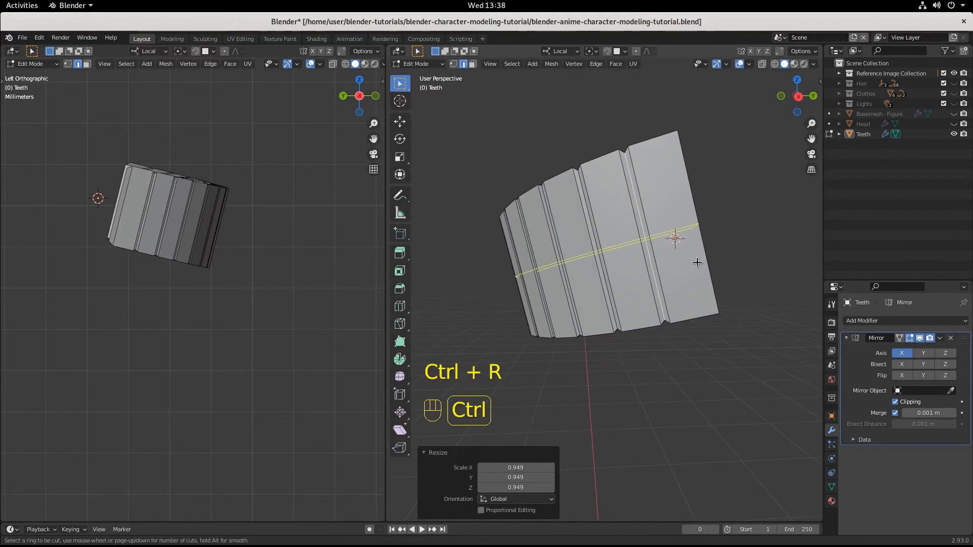
pyautogui.click(658, 153)
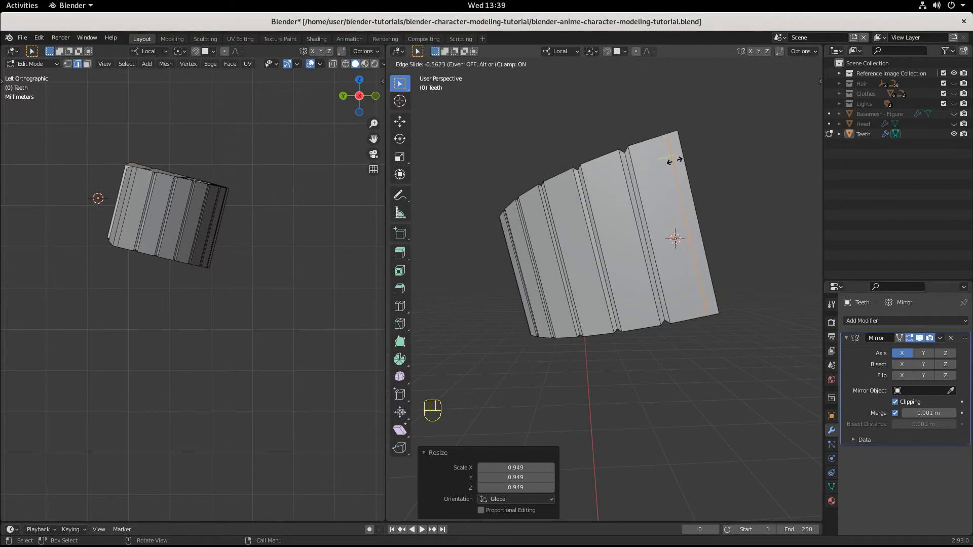
pyautogui.click(675, 163)
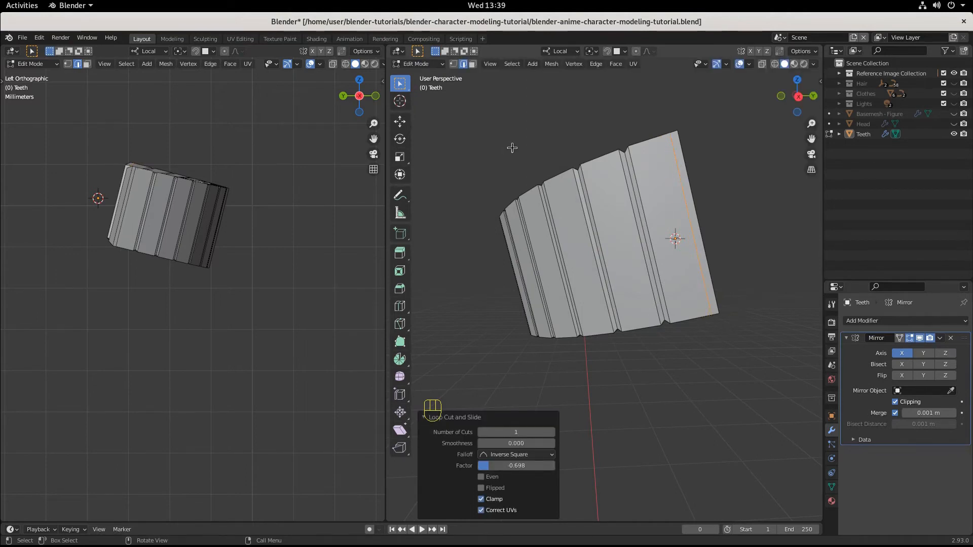
# Step: Move the lower corner edge at the arc's outer end inward by about X 0.000143, Y -0.000403, Z 0.001325 m to round it
pyautogui.moveTo(725, 316); pyautogui.dragTo(768, 321, button='middle')
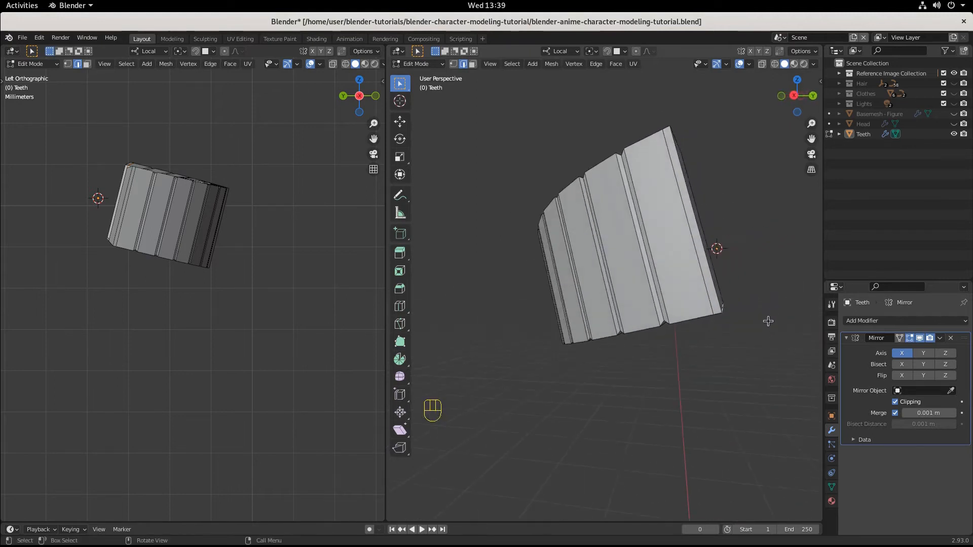
pyautogui.press('g')
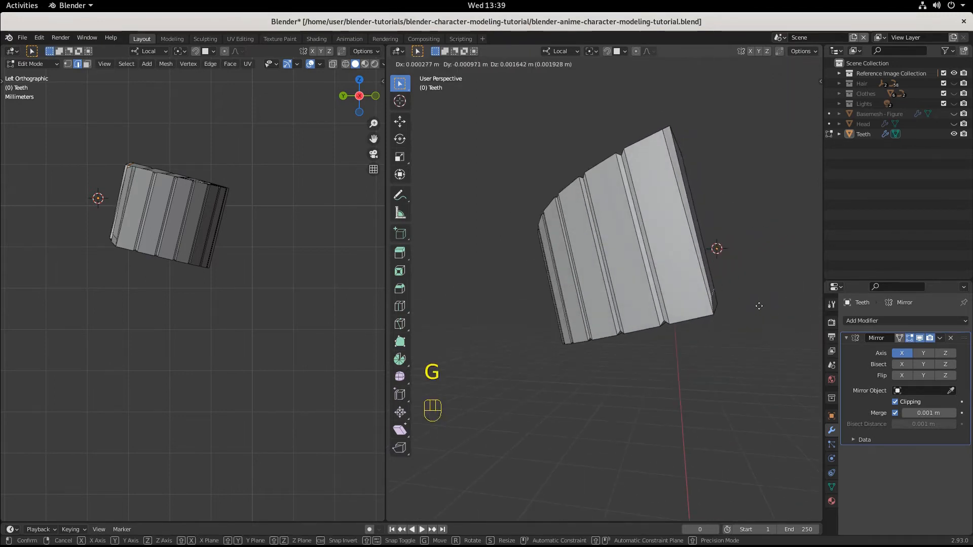
pyautogui.click(752, 311)
# Step: Add one vertical loop cut in the front tooth, slid close to the centre line with a factor of about 0.87
pyautogui.moveTo(750, 313); pyautogui.dragTo(817, 327, button='middle')
pyautogui.scroll(-2, 180, 335)
pyautogui.scroll(-2, 487, 359)
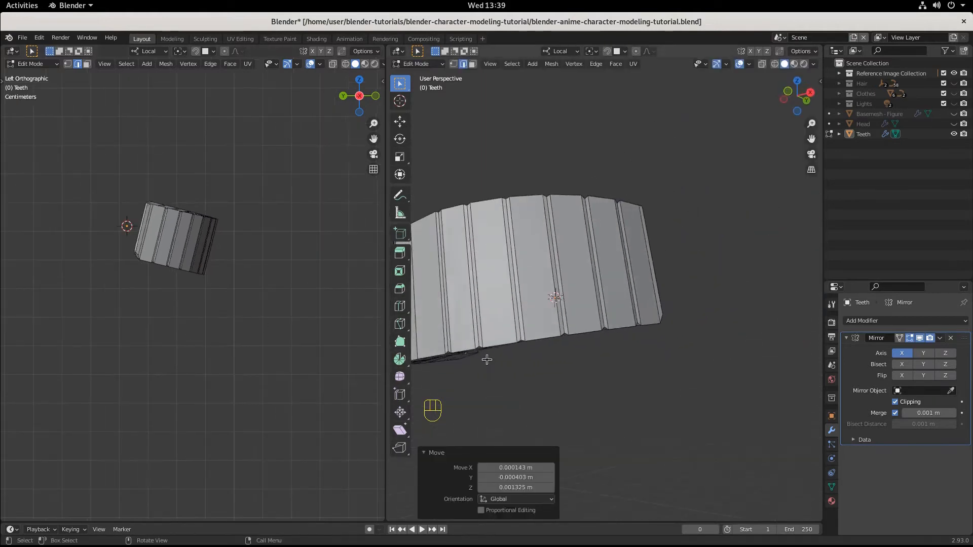
pyautogui.moveTo(487, 359); pyautogui.dragTo(617, 385, button='middle')
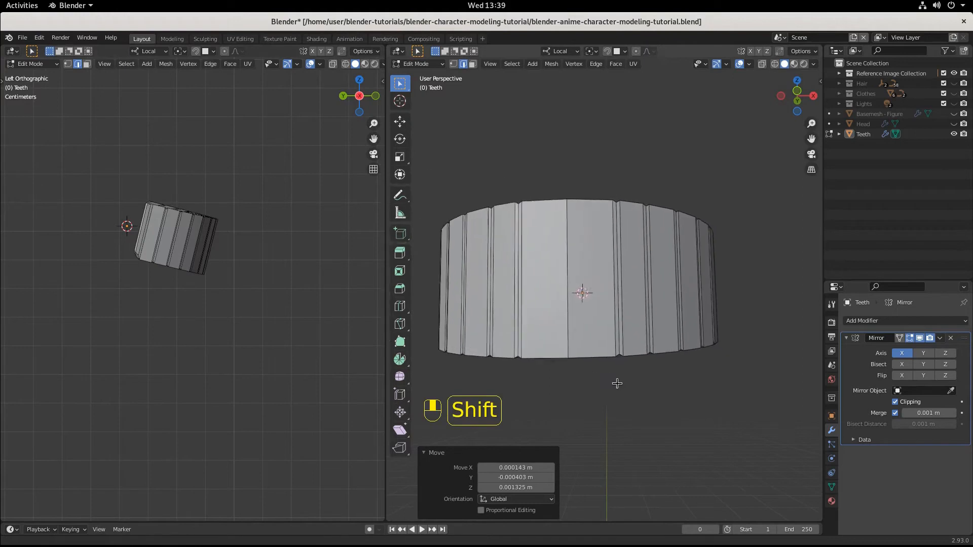
pyautogui.scroll(4, 578, 344)
pyautogui.keyDown('shift'); pyautogui.moveTo(578, 344); pyautogui.dragTo(593, 341, button='middle'); pyautogui.keyUp('shift')
pyautogui.scroll(-3, 570, 341)
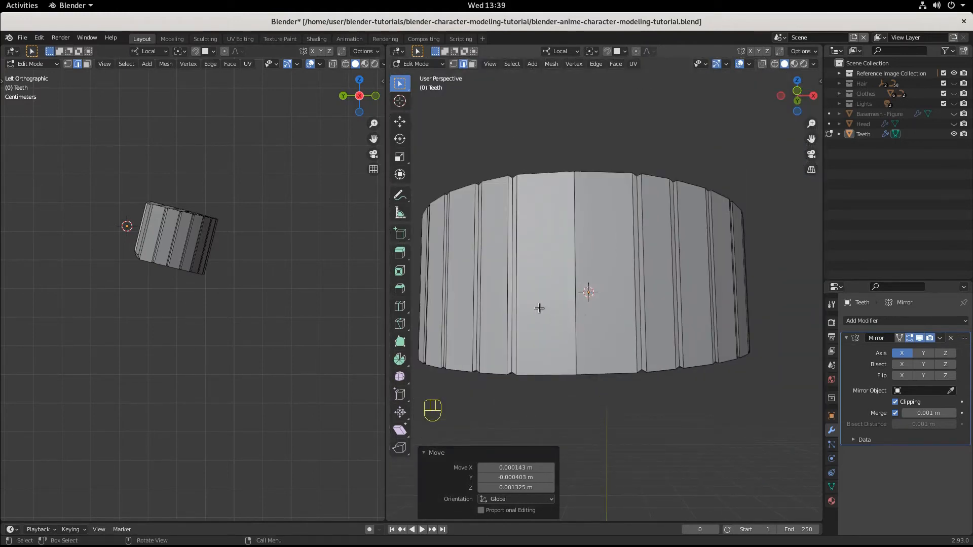
pyautogui.hotkey('ctrl', 'r')
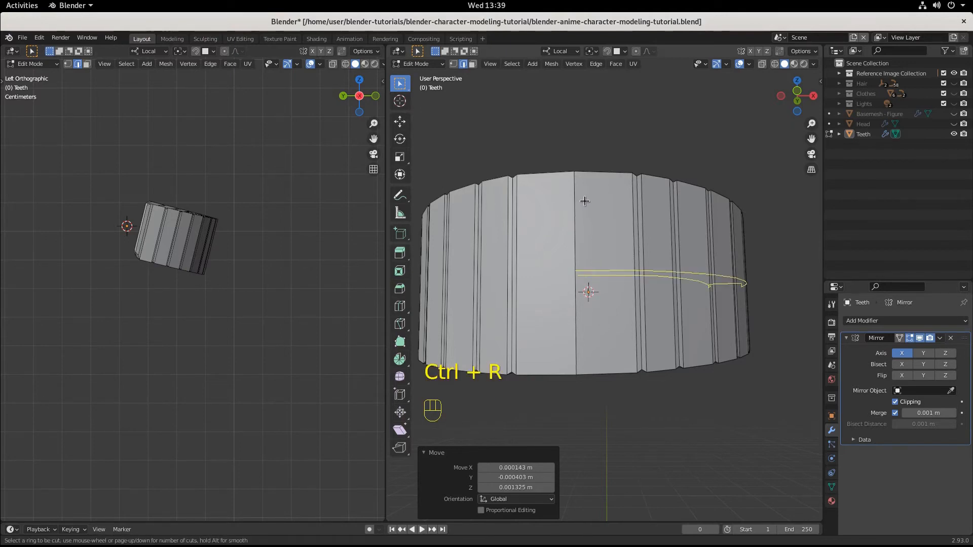
pyautogui.click(582, 179)
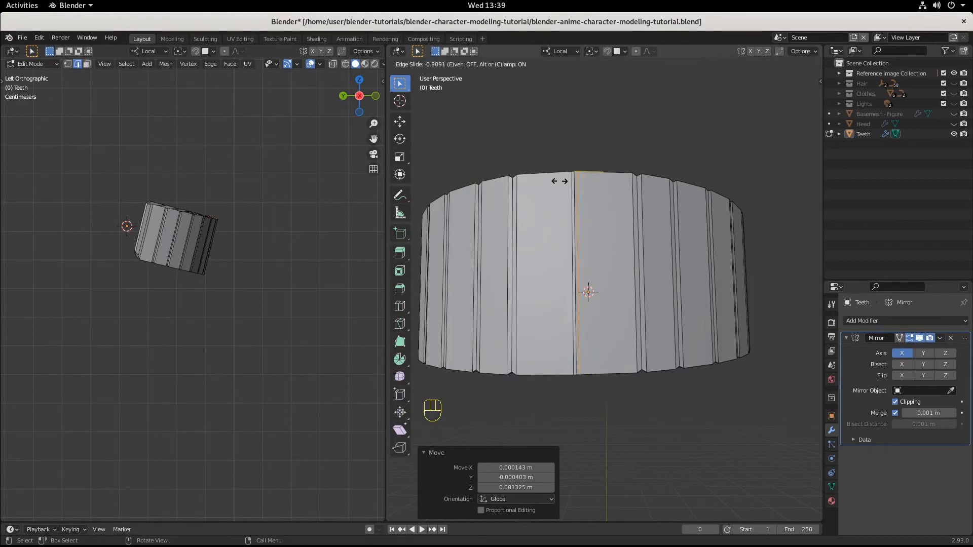
pyautogui.click(562, 183)
# Step: Select the vertical edge loop on the centre line between the two front teeth
pyautogui.scroll(3, 595, 306)
pyautogui.scroll(-3, 595, 306)
pyautogui.moveTo(594, 306)
pyautogui.keyDown('shift'); pyautogui.mouseDown(button='middle')
pyautogui.moveTo(634, 314)
pyautogui.moveTo(614, 305)
pyautogui.mouseUp(button='middle'); pyautogui.keyUp('shift')
pyautogui.scroll(3, 614, 305)
pyautogui.scroll(2, 614, 304)
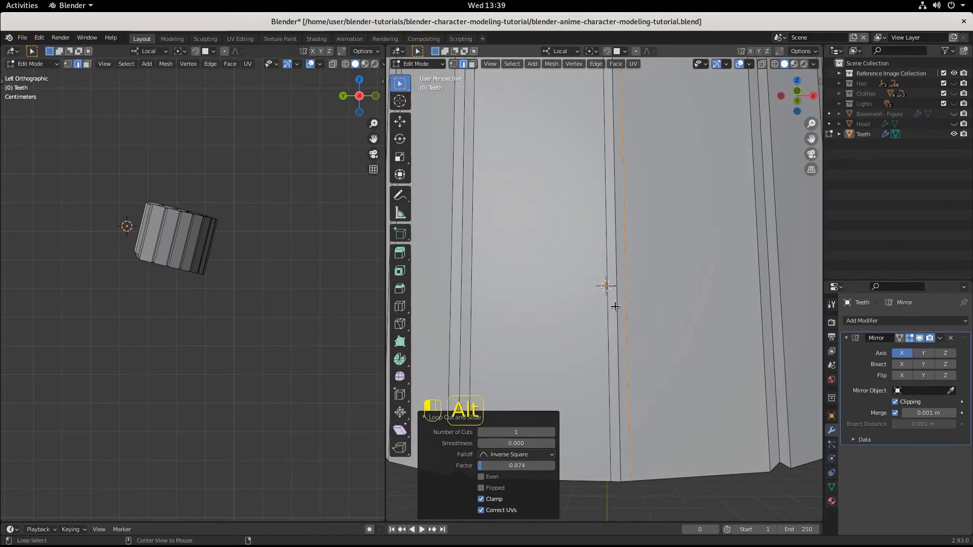
pyautogui.hotkey('alt', 'a')
pyautogui.scroll(-3, 615, 306)
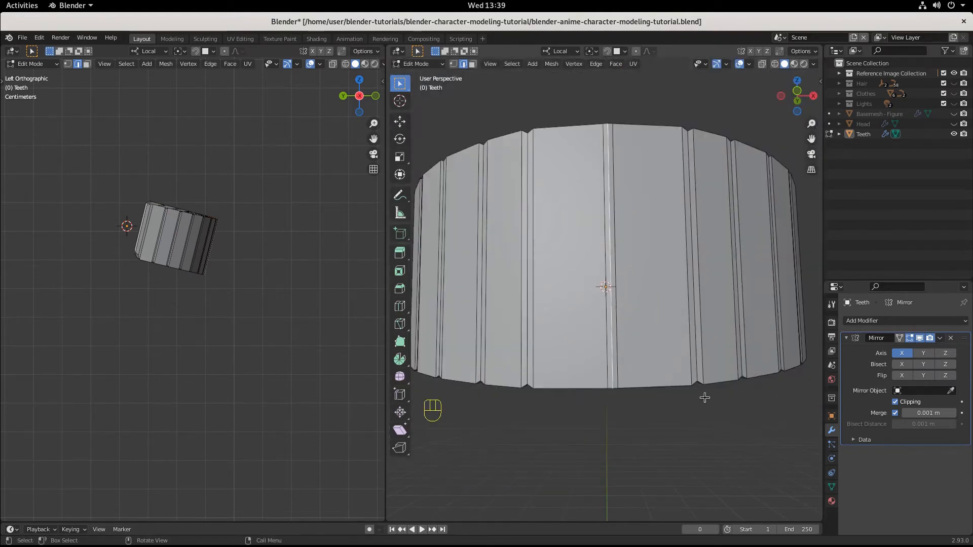
pyautogui.moveTo(701, 432)
pyautogui.mouseDown(button='middle')
pyautogui.moveTo(699, 397)
pyautogui.moveTo(703, 412)
pyautogui.mouseUp(button='middle')
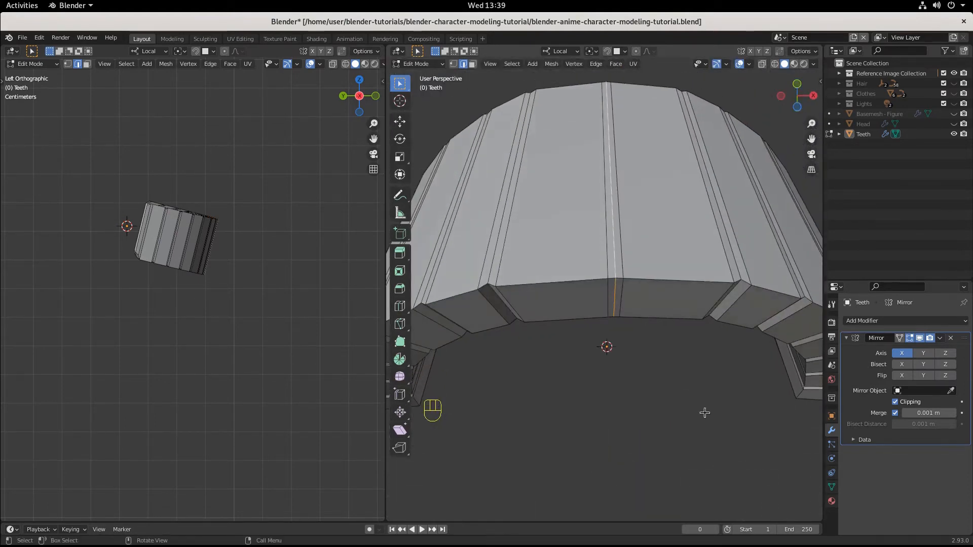
# Step: Try scaling the centre-line edge loop to about 0.980, and undo that scaling
pyautogui.press('s')
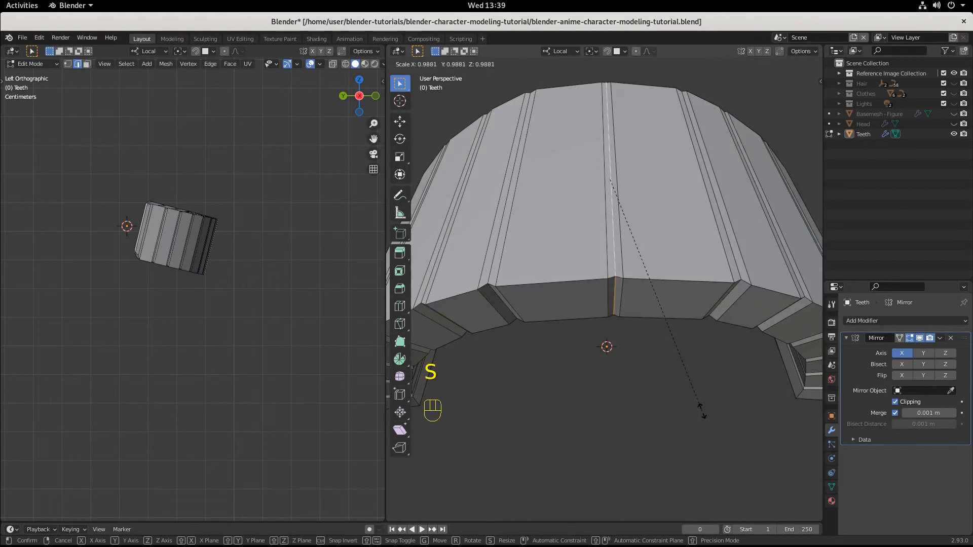
pyautogui.click(700, 409)
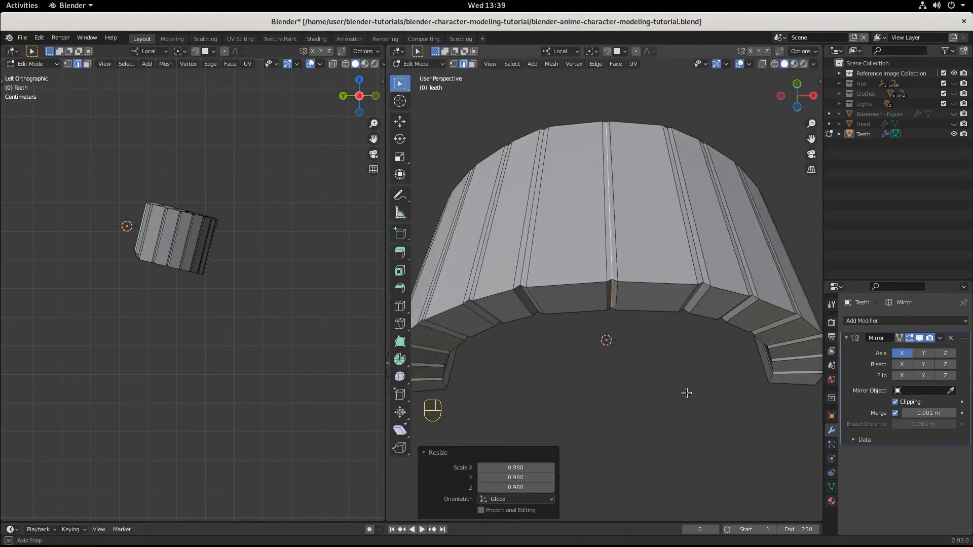
pyautogui.moveTo(684, 393); pyautogui.dragTo(685, 429, button='middle')
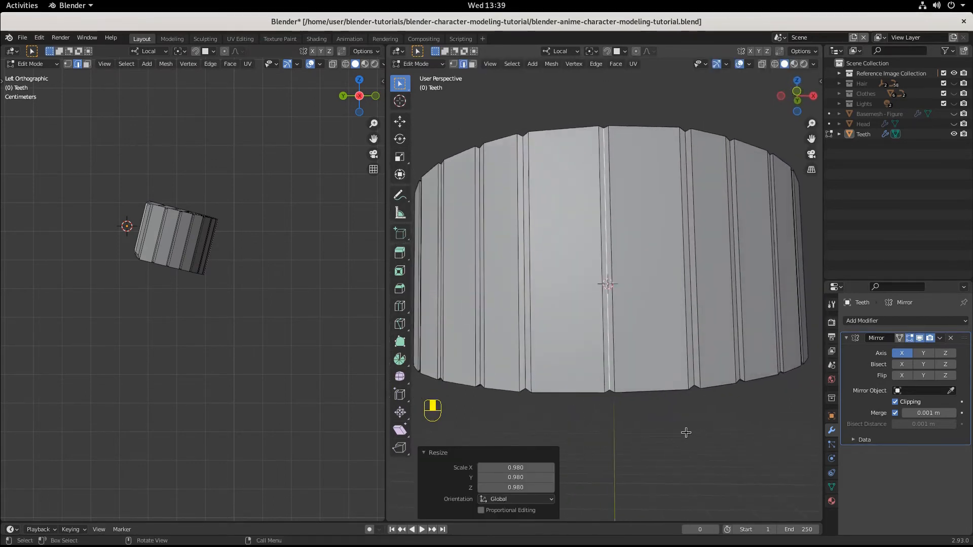
pyautogui.hotkey('ctrl', 'z')
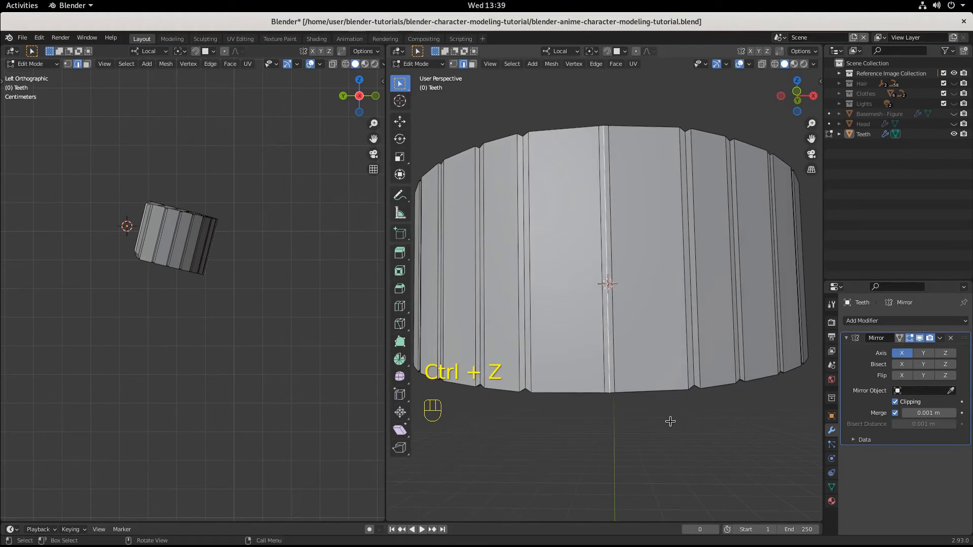
# Step: Scale the centre-line edge loop to about 0.983 to form a shallow groove between the front teeth
pyautogui.press('s')
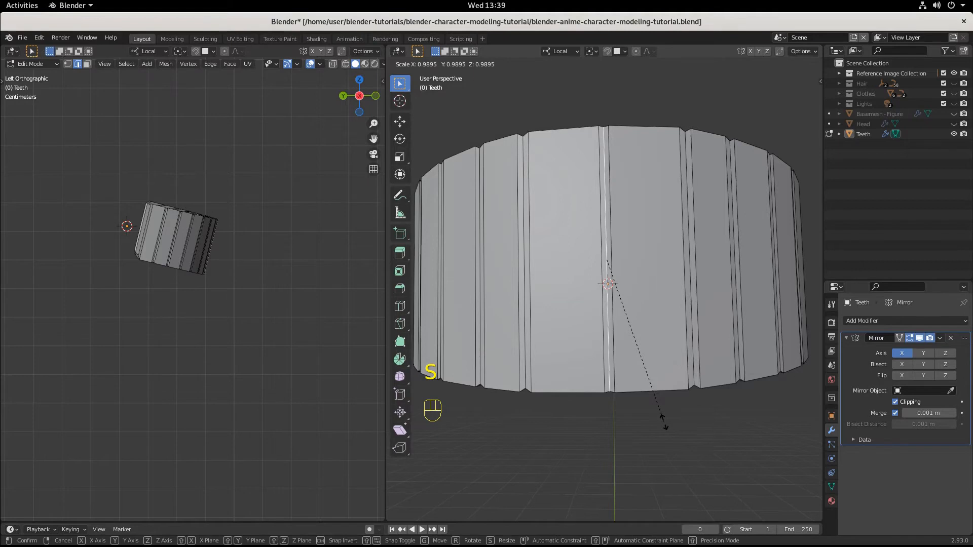
pyautogui.click(661, 422)
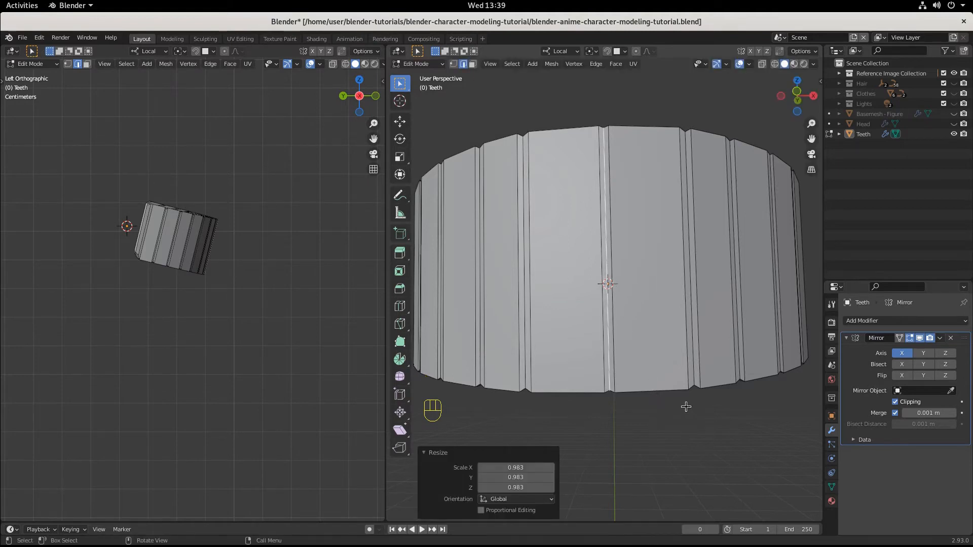
pyautogui.moveTo(685, 407); pyautogui.dragTo(587, 377, button='middle')
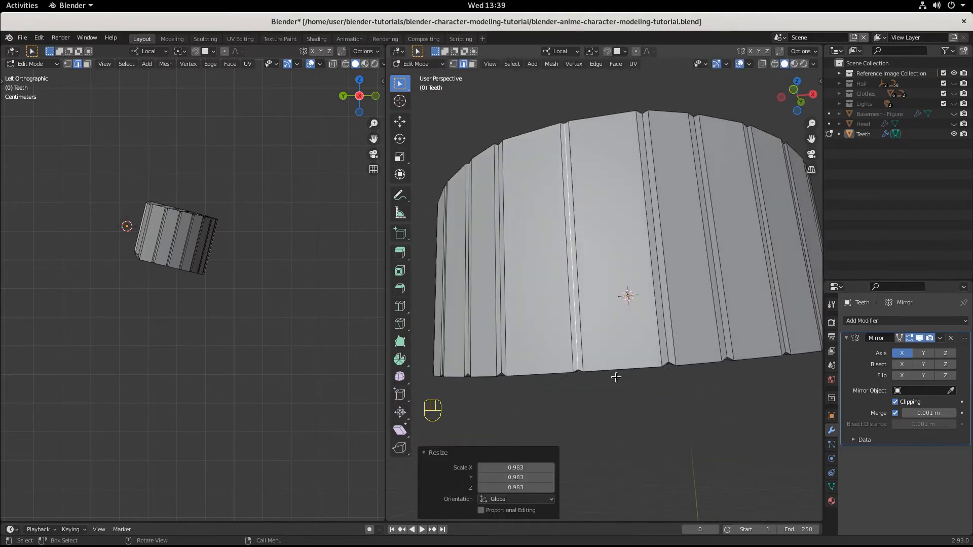
# Step: Add one vertical loop cut near the middle of the second tooth from the centre, with a slide factor of about 0.127
pyautogui.moveTo(682, 372); pyautogui.dragTo(679, 341, button='middle')
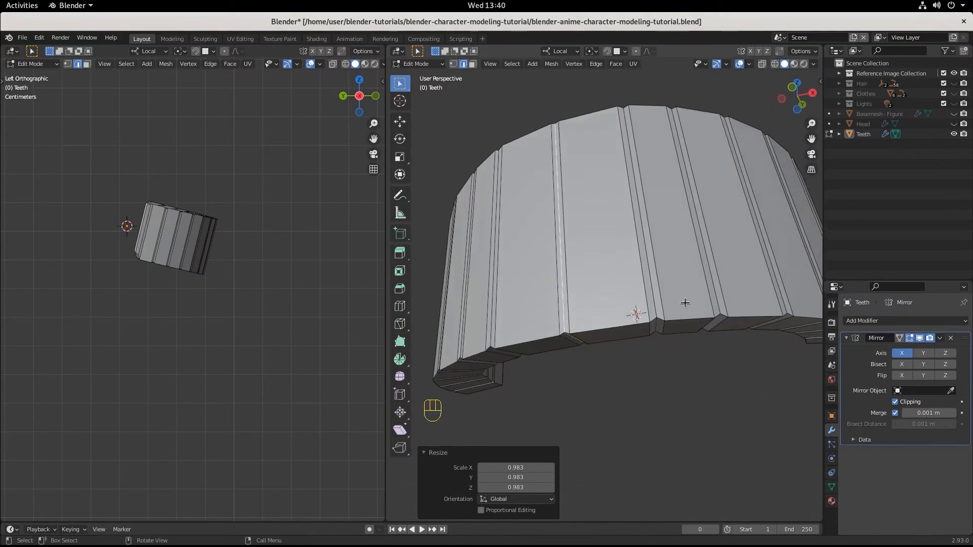
pyautogui.press('ctrl')
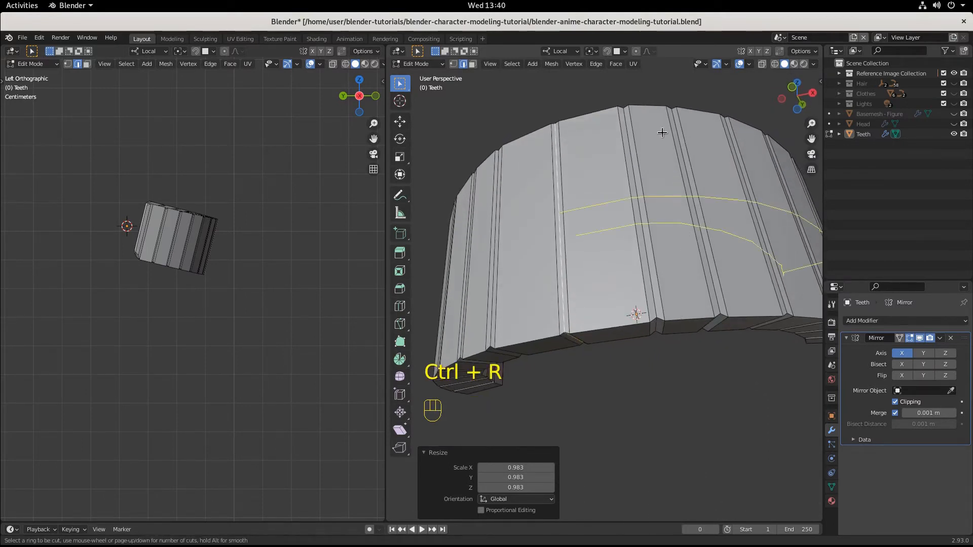
pyautogui.click(655, 109)
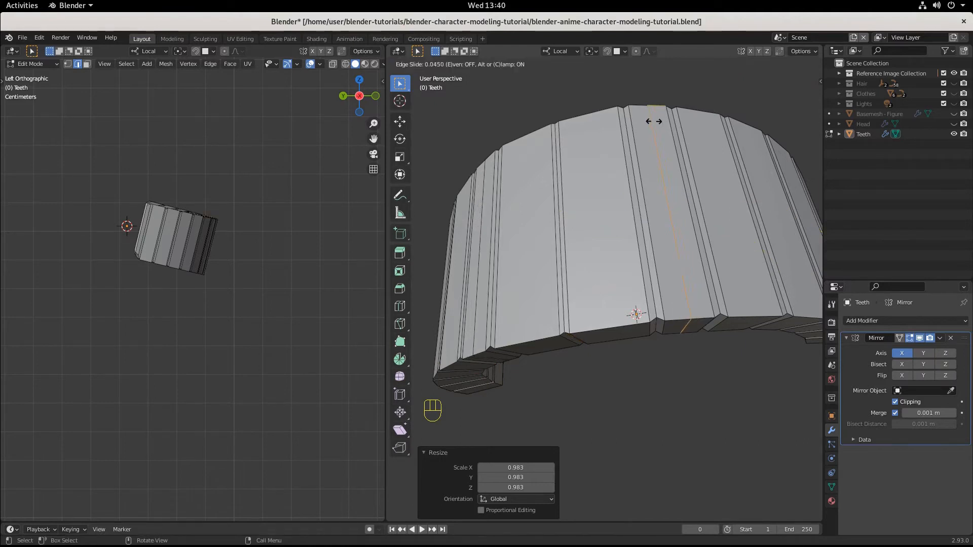
pyautogui.click(651, 127)
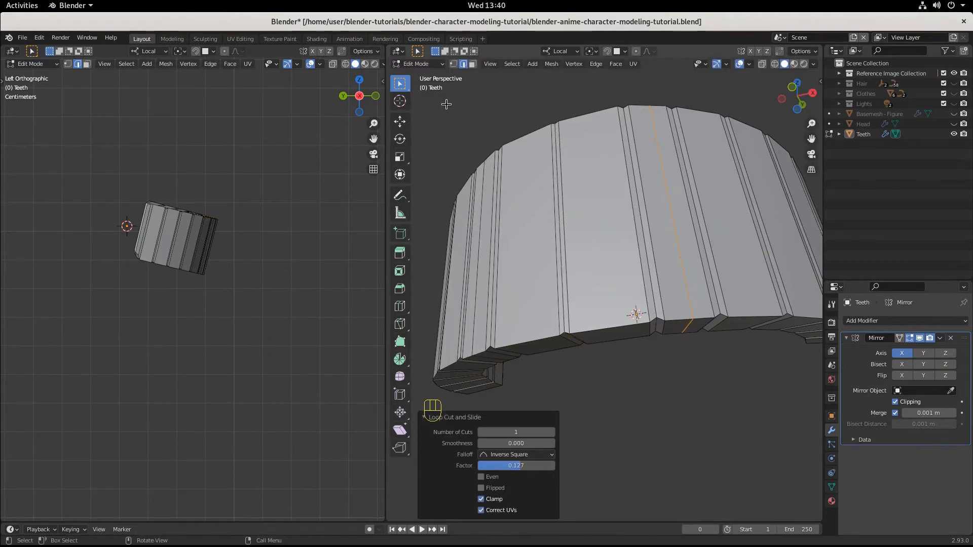
# Step: Move the second tooth's new bottom edge down by about X 0.00004, Y 0.000117, Z -0.000244 m to round its lower end
pyautogui.click(693, 331)
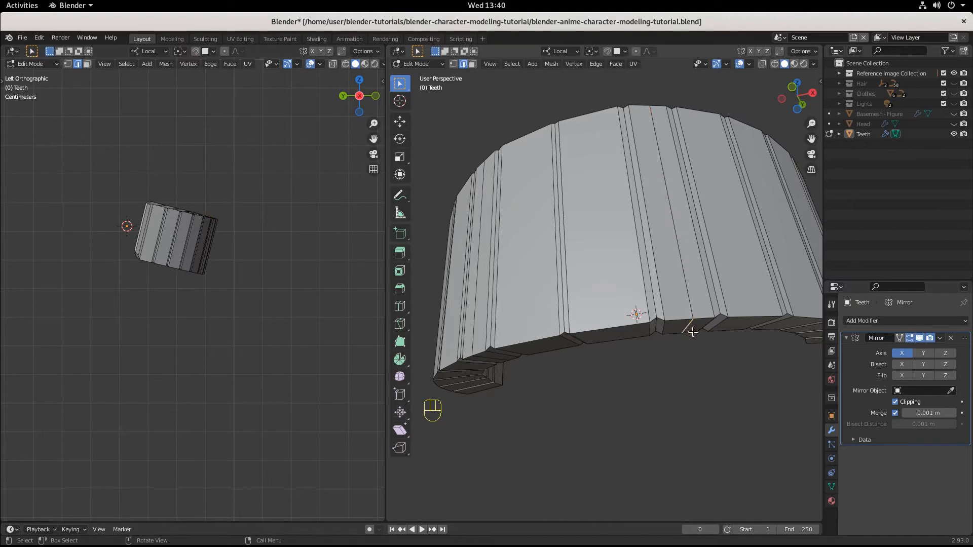
pyautogui.moveTo(717, 363); pyautogui.dragTo(717, 380, button='middle')
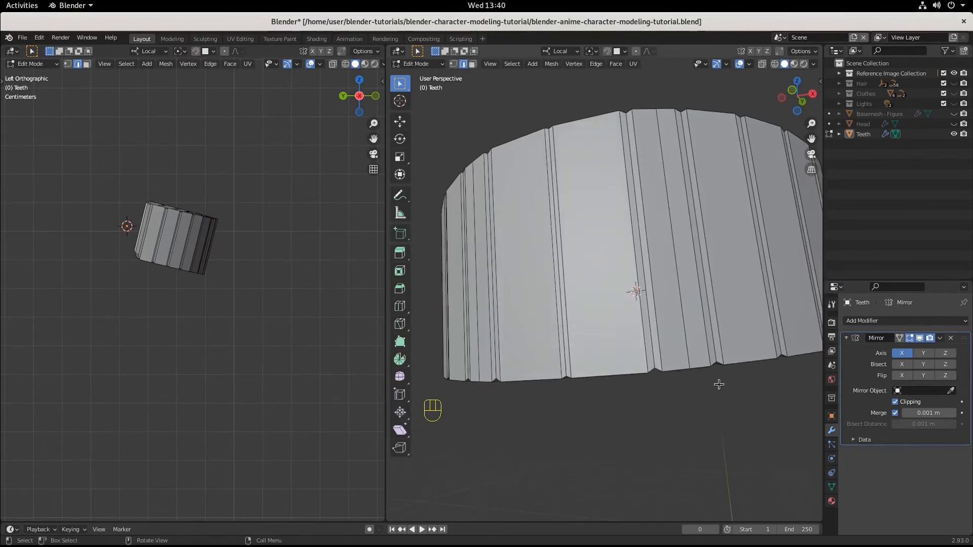
pyautogui.press('g')
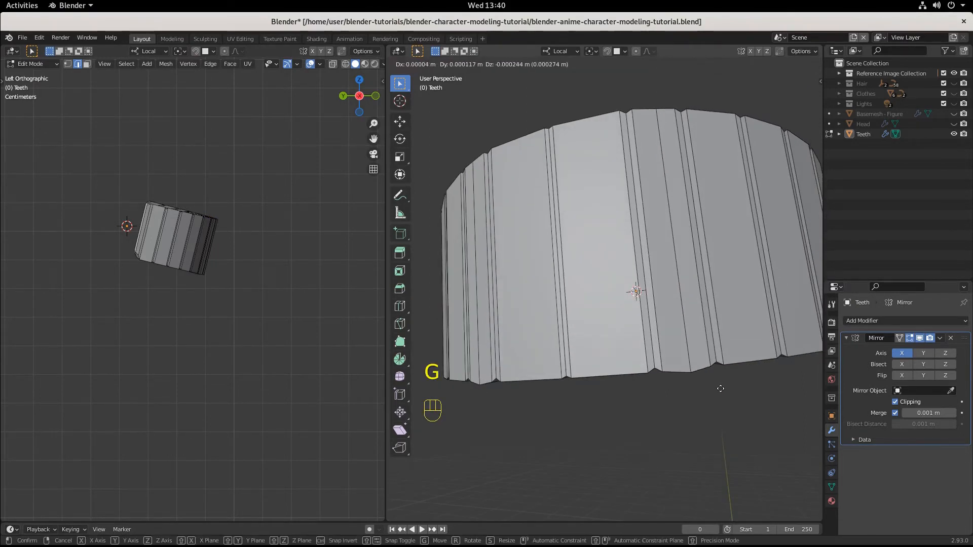
pyautogui.click(720, 388)
# Step: Add one vertical loop cut in the third tooth from the centre, with a slide factor of about 0.277
pyautogui.moveTo(720, 388); pyautogui.dragTo(726, 280, button='middle')
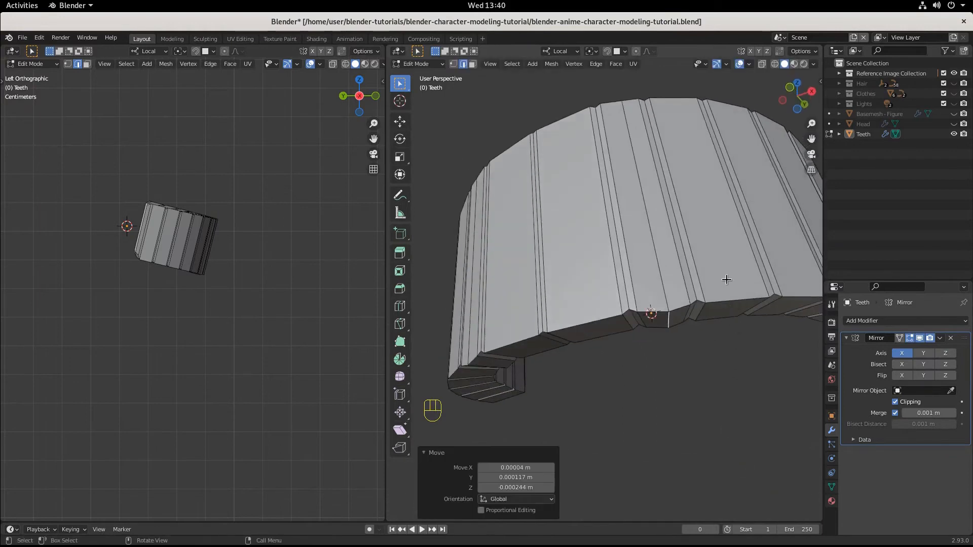
pyautogui.hotkey('ctrl', 'r')
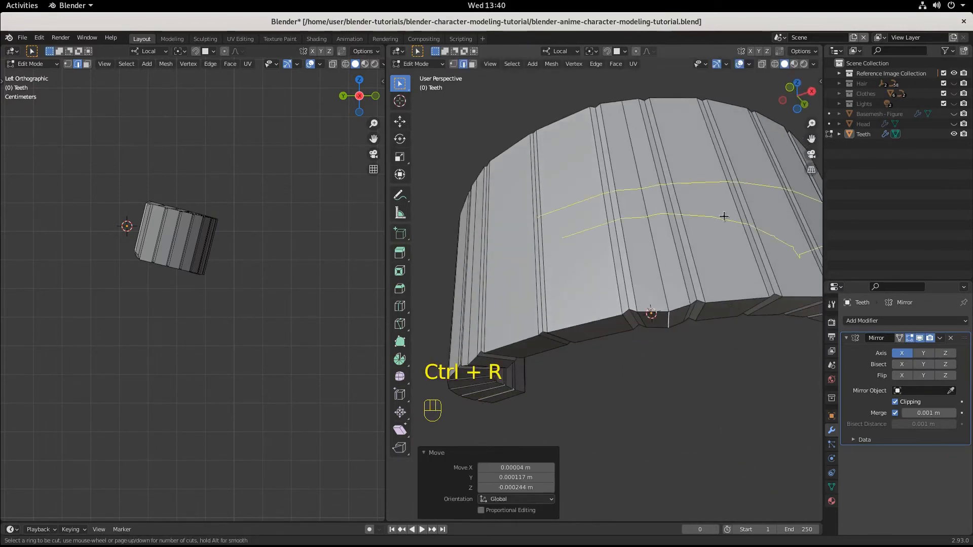
pyautogui.click(687, 104)
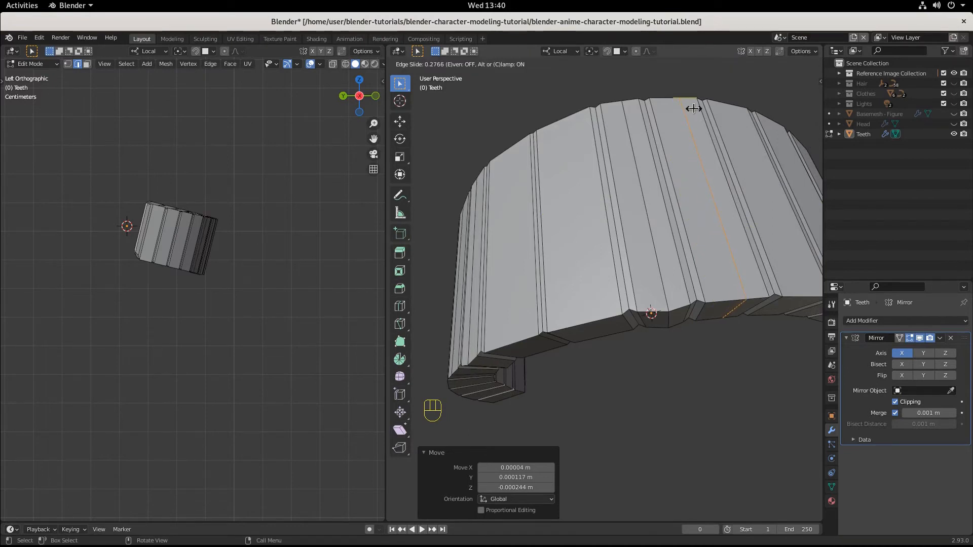
pyautogui.click(687, 105)
# Step: Move the third tooth's new bottom edge slightly down to round its lower end
pyautogui.moveTo(688, 104); pyautogui.dragTo(690, 322, button='middle')
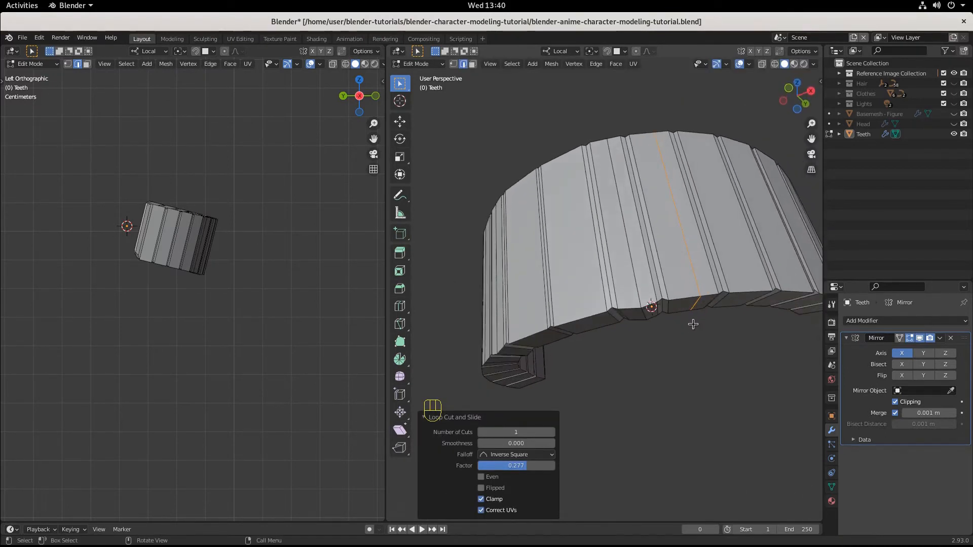
pyautogui.click(702, 326)
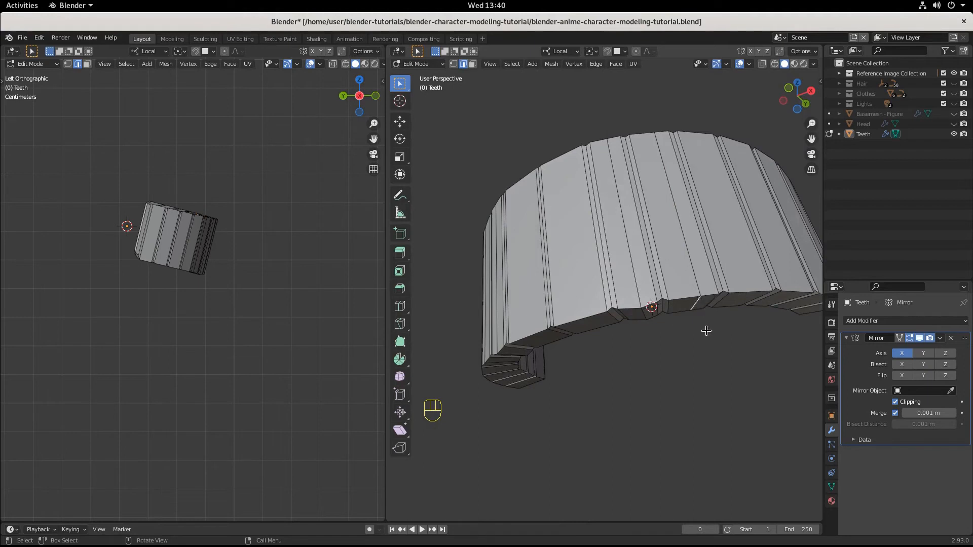
pyautogui.moveTo(745, 432); pyautogui.dragTo(692, 385, button='middle')
pyautogui.press('g')
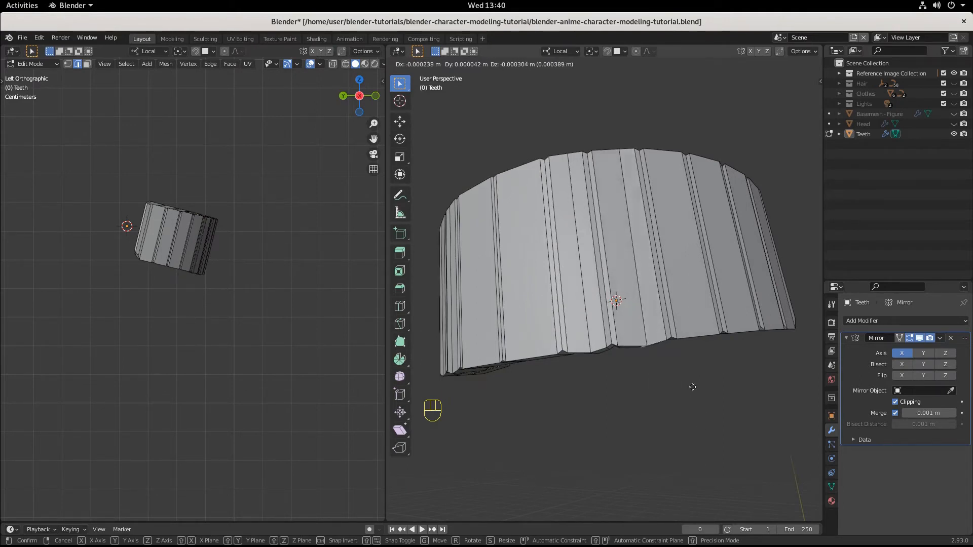
pyautogui.click(663, 447)
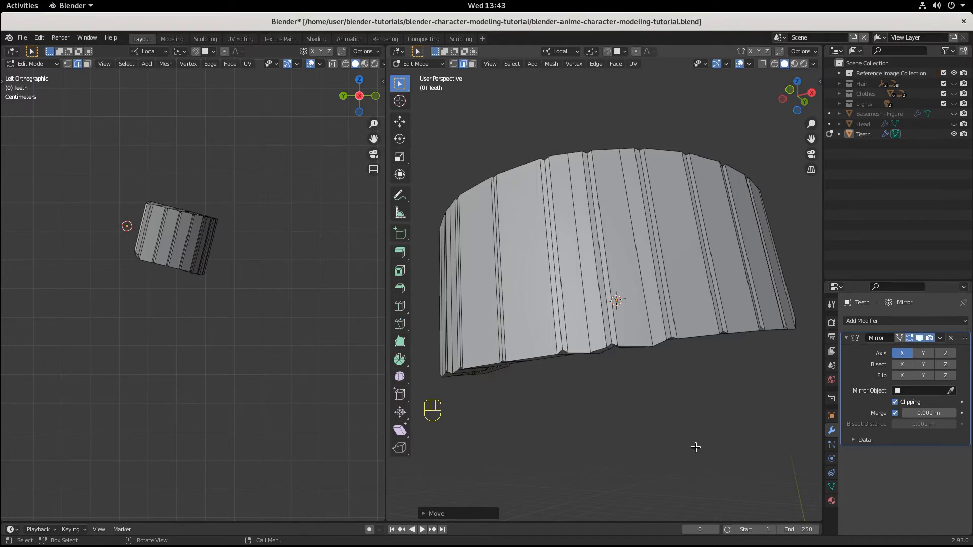
# Step: Add one centred loop cut running along the tooth arch through the middle of its thickness
pyautogui.press('g')
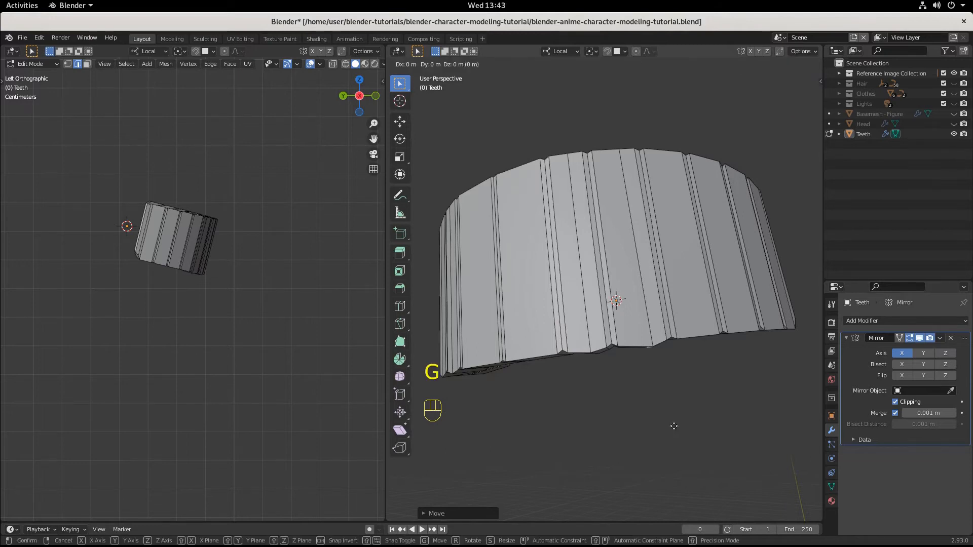
pyautogui.rightClick(684, 495)
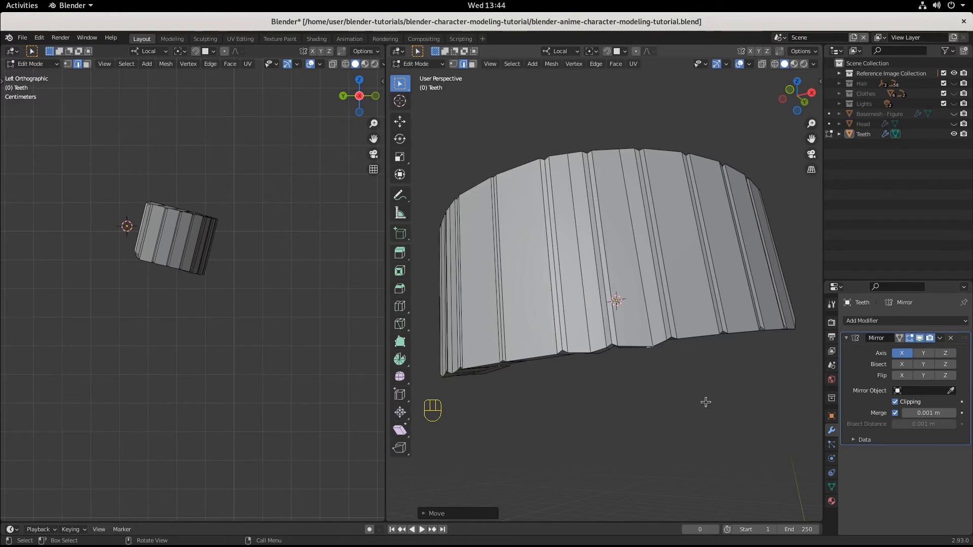
pyautogui.press('Tab')
pyautogui.hotkey('ctrl', 'r')
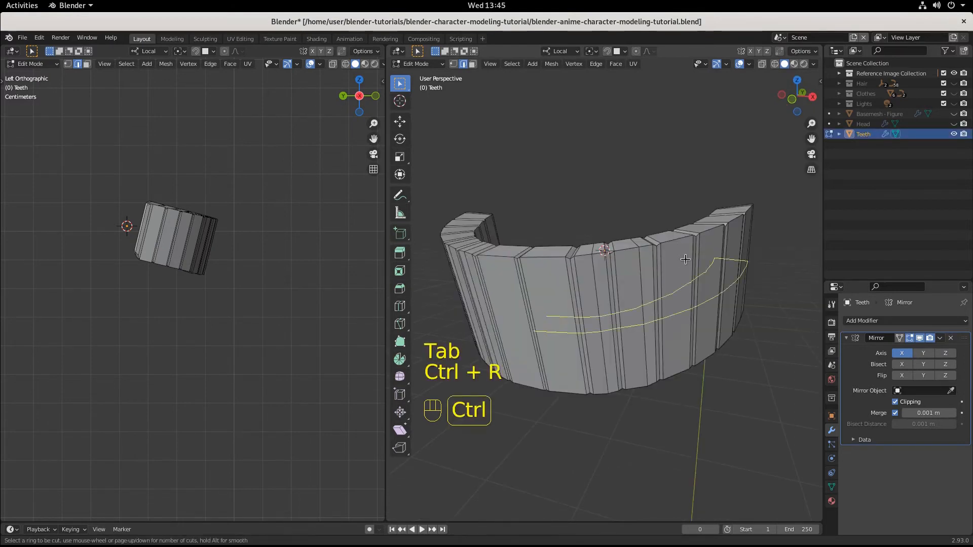
pyautogui.click(700, 224)
pyautogui.click(701, 224)
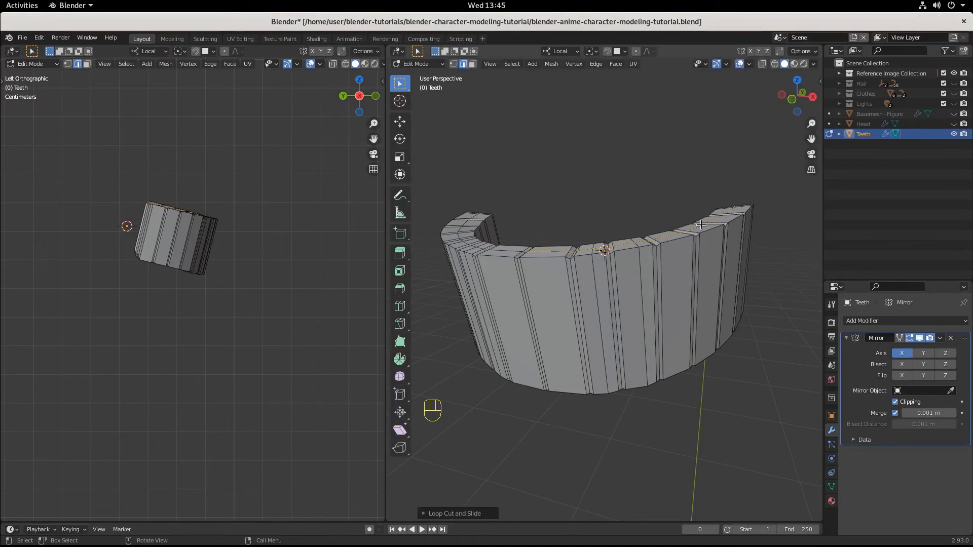
# Step: Add a Subdivision Surface modifier to the teeth after the Mirror modifier and inspect the smoothed arch from several angles
pyautogui.click(887, 320)
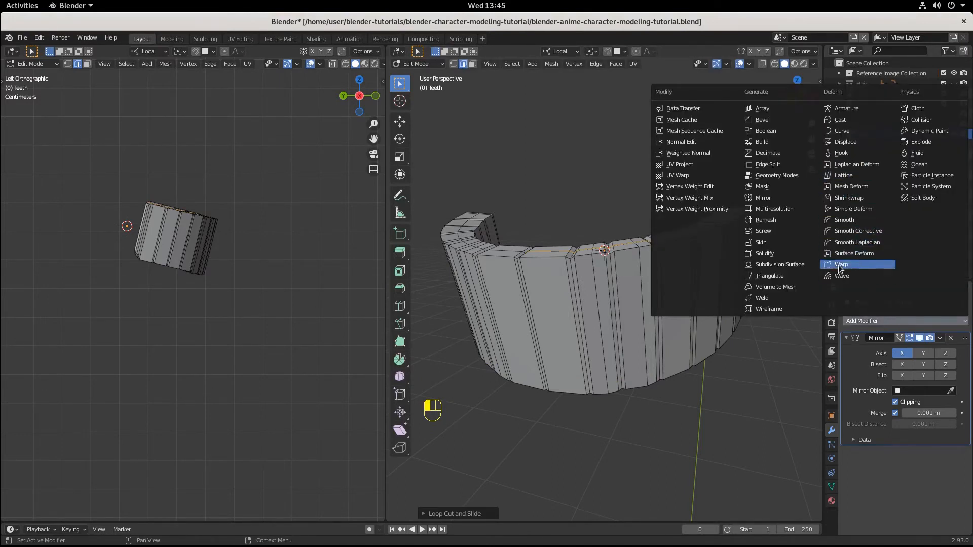
pyautogui.click(788, 264)
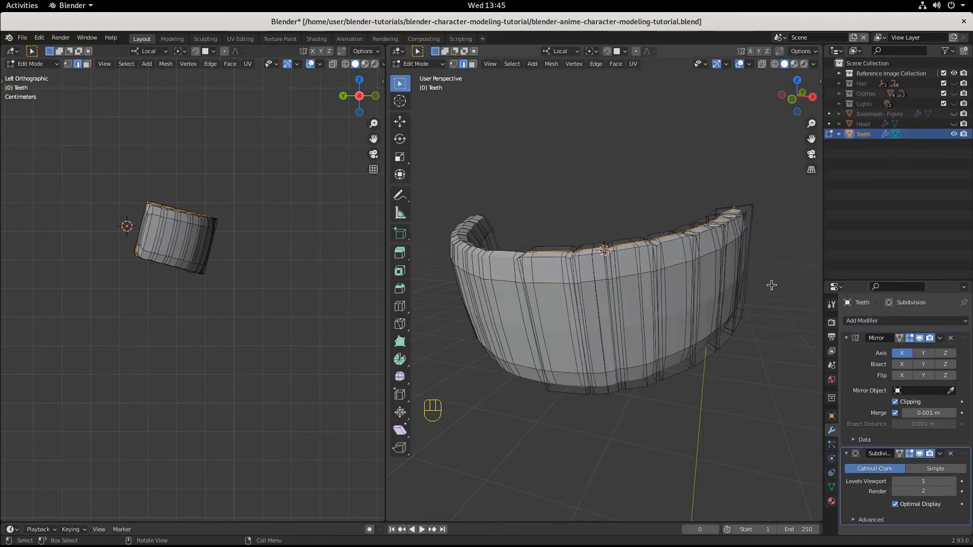
pyautogui.moveTo(739, 376); pyautogui.dragTo(719, 362, button='middle')
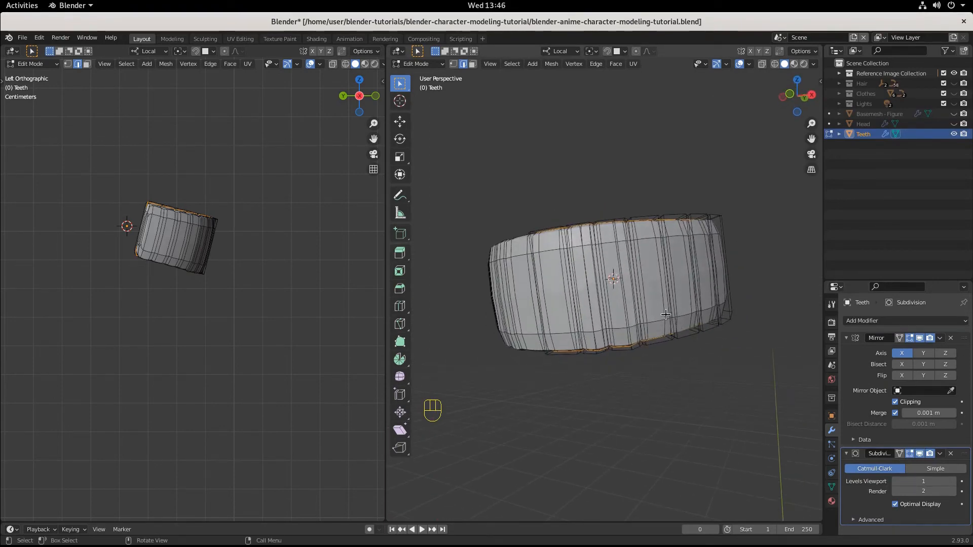
pyautogui.moveTo(665, 314); pyautogui.dragTo(714, 330, button='middle')
pyautogui.moveTo(634, 341); pyautogui.dragTo(697, 335, button='middle')
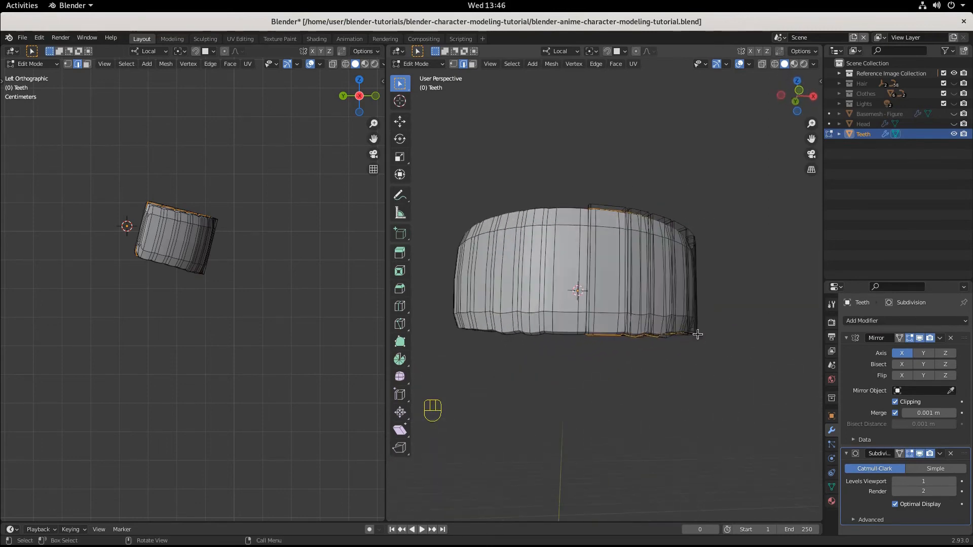
pyautogui.moveTo(603, 347); pyautogui.dragTo(707, 245, button='middle')
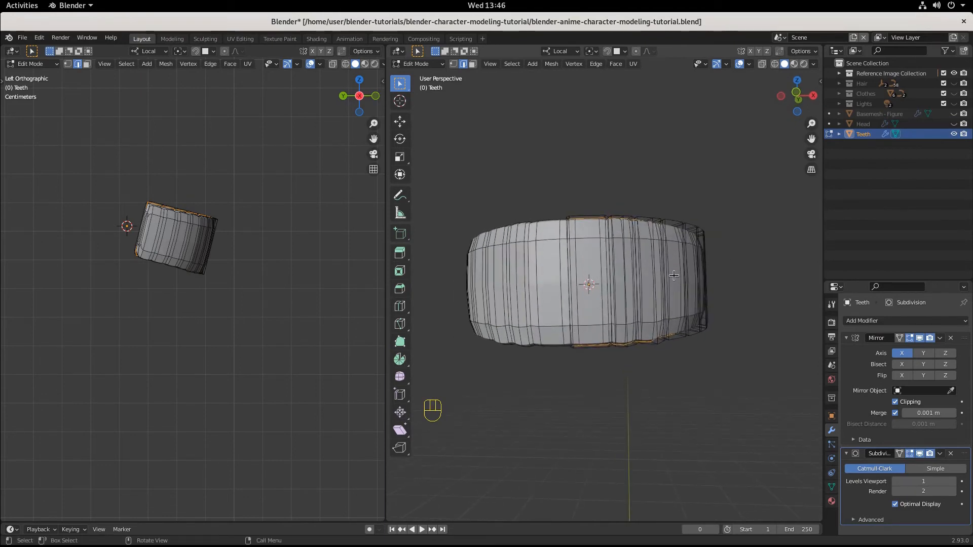
pyautogui.moveTo(674, 276); pyautogui.dragTo(653, 341, button='middle')
pyautogui.scroll(4, 653, 341)
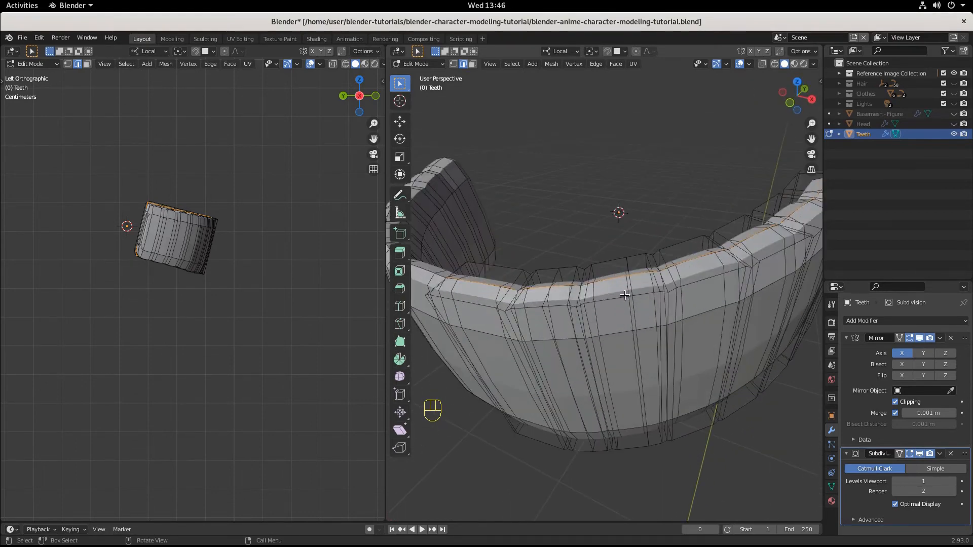
# Step: Set the crease to 1.000 on all upper rim edges of the teeth: inner loop, outer loop, back end and centre
pyautogui.scroll(-2, 624, 295)
pyautogui.keyDown('alt'); pyautogui.keyDown('shift'); pyautogui.click(537, 274); pyautogui.keyUp('shift'); pyautogui.keyUp('alt')
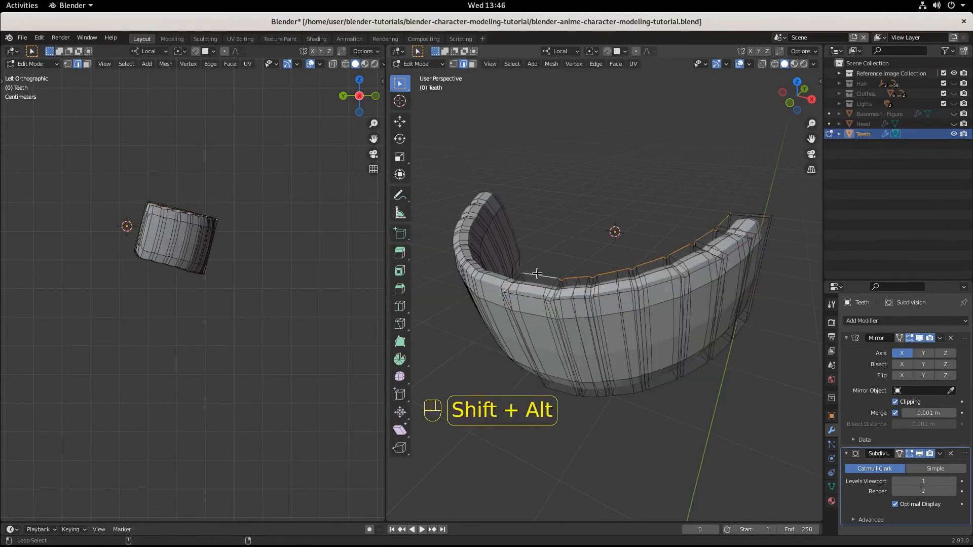
pyautogui.keyDown('alt'); pyautogui.keyDown('shift'); pyautogui.click(535, 296); pyautogui.keyUp('shift'); pyautogui.keyUp('alt')
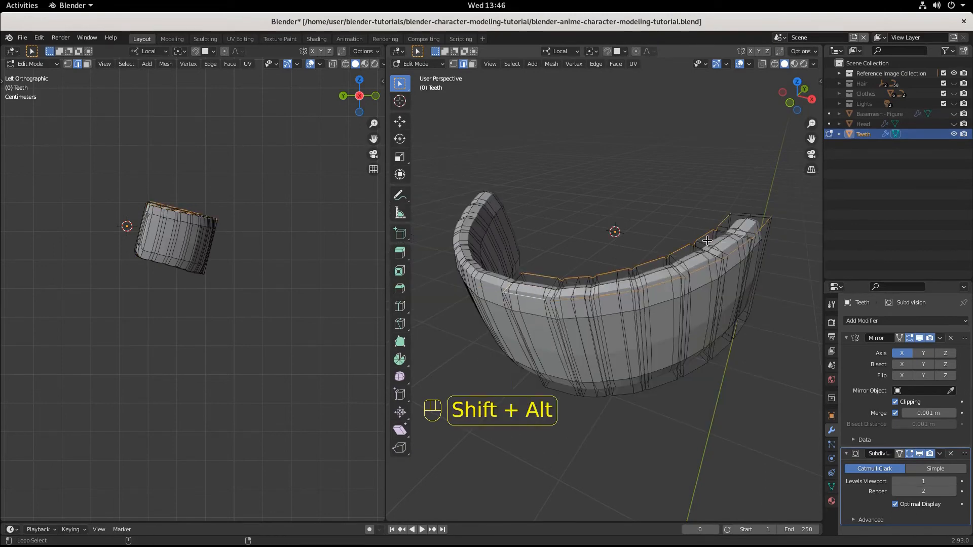
pyautogui.keyDown('alt'); pyautogui.keyDown('shift'); pyautogui.click(752, 211); pyautogui.keyUp('shift'); pyautogui.keyUp('alt')
pyautogui.scroll(1, 537, 303)
pyautogui.moveTo(553, 309); pyautogui.dragTo(587, 323, button='middle')
pyautogui.scroll(3, 587, 322)
pyautogui.scroll(-1, 567, 357)
pyautogui.press('shift')
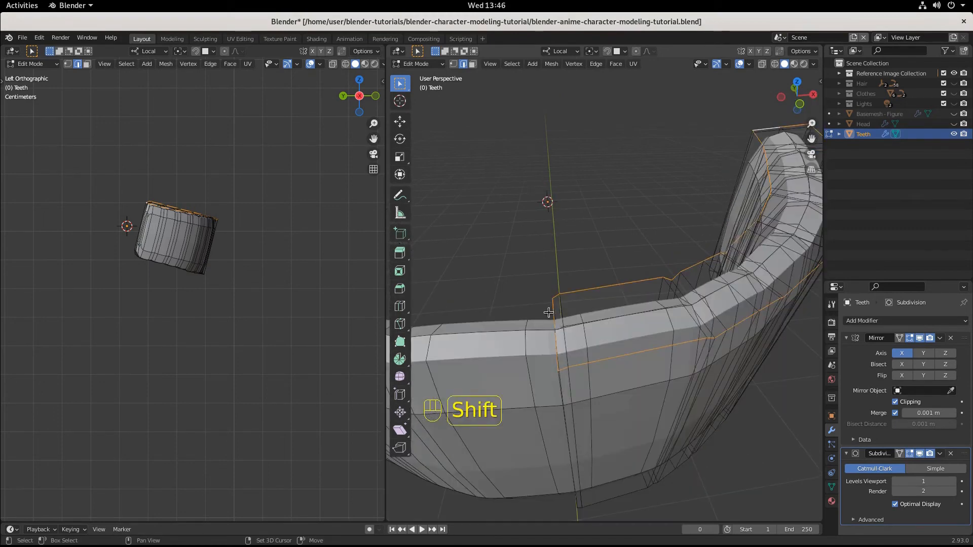
pyautogui.keyDown('shift'); pyautogui.click(558, 346); pyautogui.keyUp('shift')
pyautogui.moveTo(558, 346); pyautogui.dragTo(630, 350, button='middle')
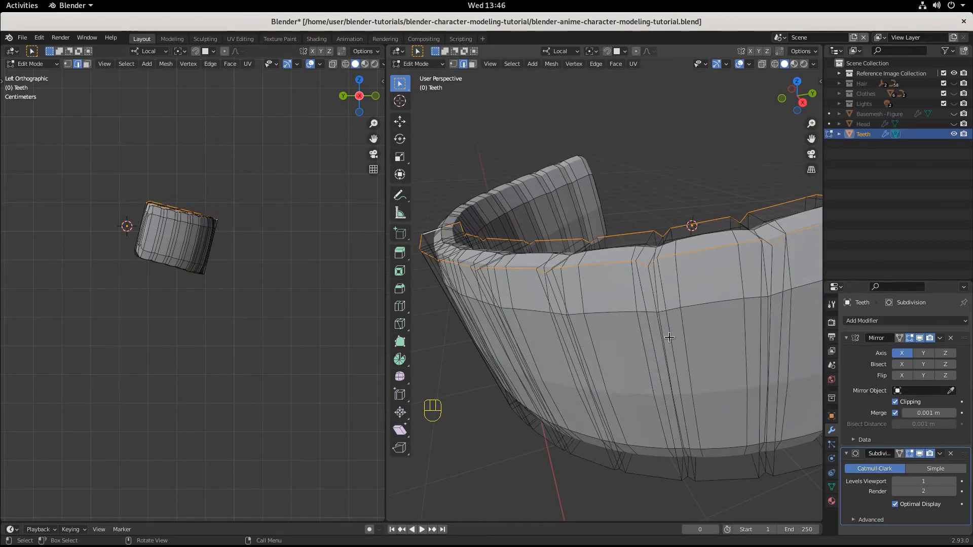
pyautogui.hotkey('shift', 'e')
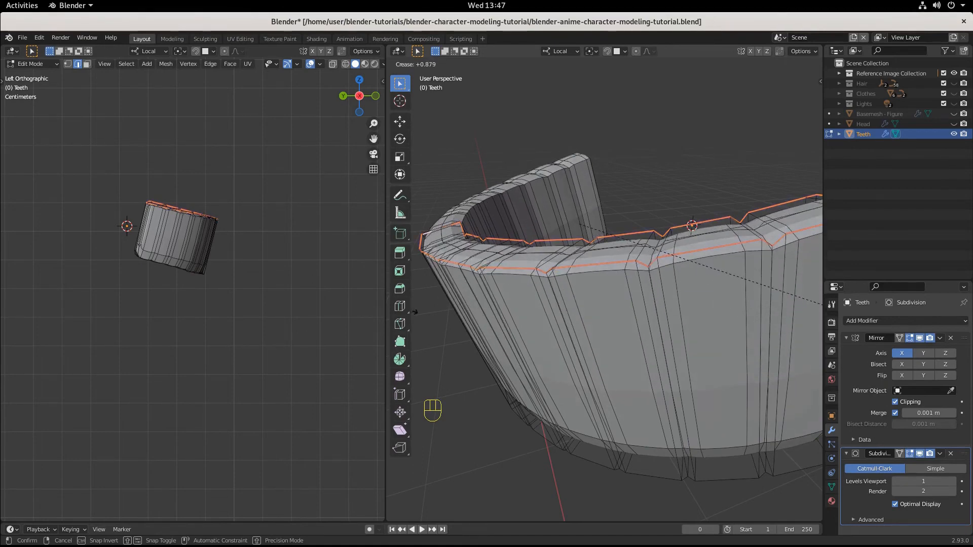
pyautogui.click(470, 305)
# Step: Flatten the creased upper rim of the teeth by scaling it to 0 along the local Z axis
pyautogui.scroll(-3, 669, 356)
pyautogui.moveTo(669, 356); pyautogui.dragTo(540, 223, button='middle')
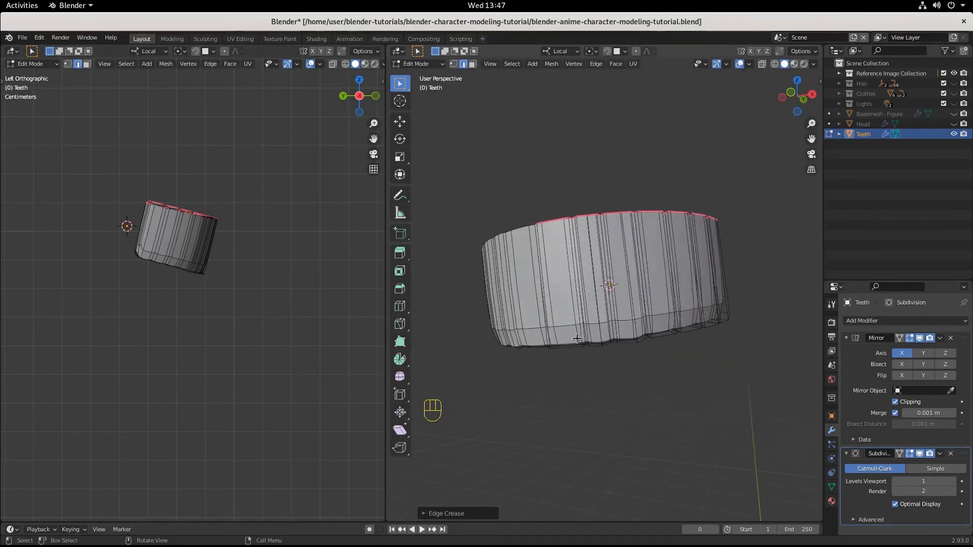
pyautogui.moveTo(646, 333); pyautogui.dragTo(574, 338, button='middle')
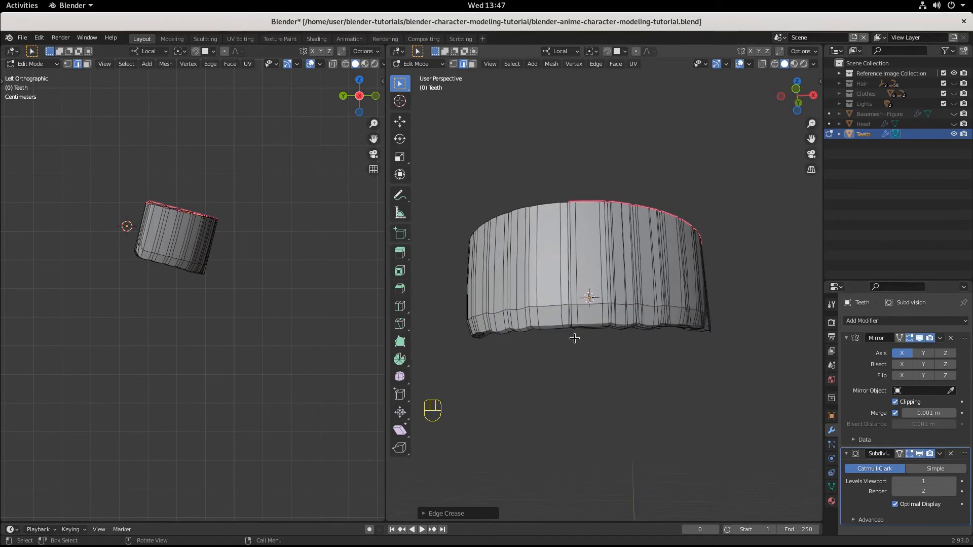
pyautogui.scroll(2, 628, 328)
pyautogui.scroll(-1, 640, 328)
pyautogui.moveTo(640, 329); pyautogui.dragTo(610, 359, button='middle')
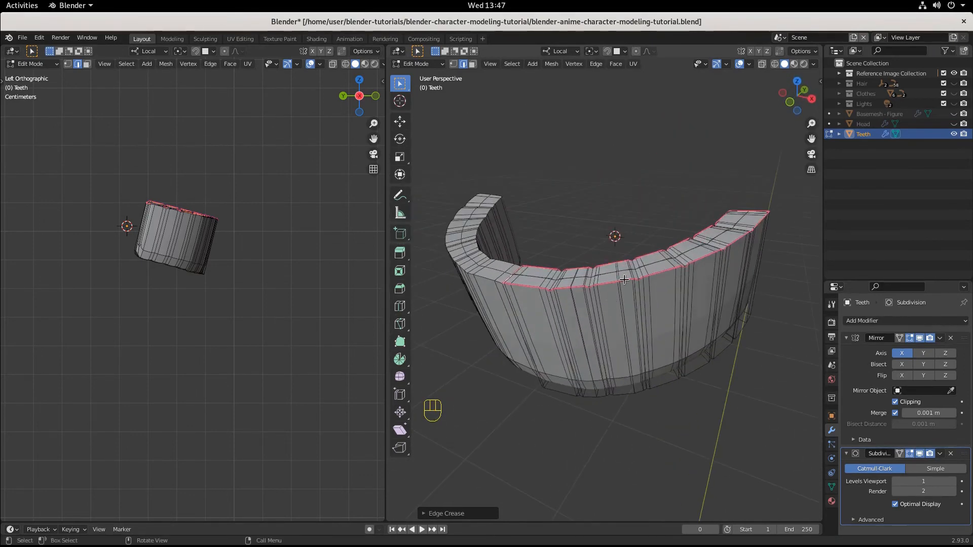
pyautogui.press('s')
pyautogui.press('z')
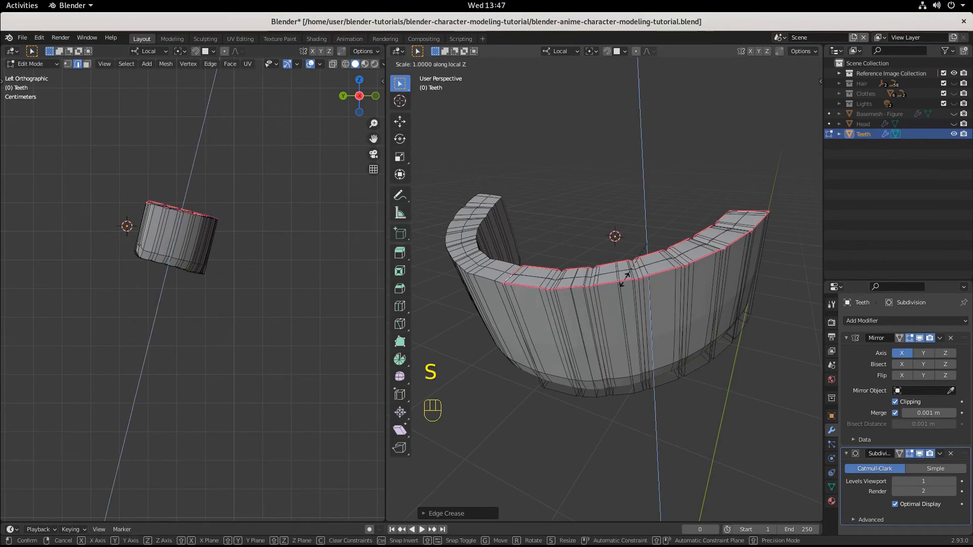
pyautogui.press('0')
pyautogui.click(624, 278)
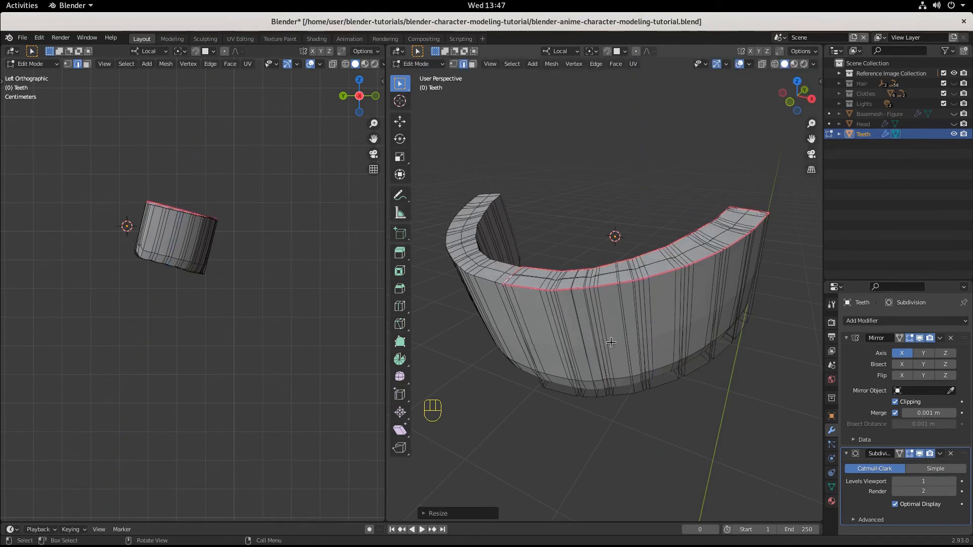
# Step: Inspect the flattened tooth arch and unhide the Head object to compare the teeth with the mouth
pyautogui.moveTo(625, 278); pyautogui.dragTo(622, 321, button='middle')
pyautogui.scroll(-2, 727, 251)
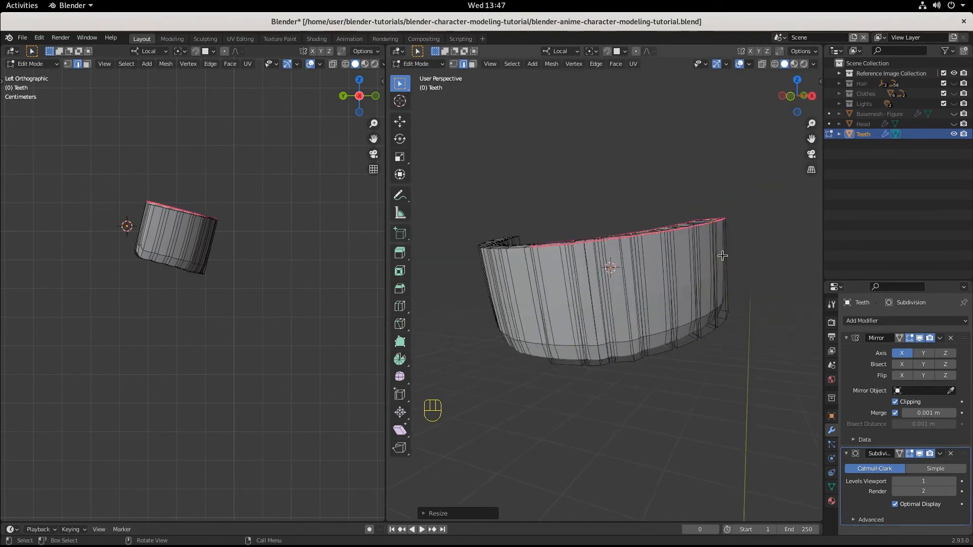
pyautogui.moveTo(723, 255); pyautogui.dragTo(666, 274, button='middle')
pyautogui.moveTo(492, 247); pyautogui.dragTo(645, 282, button='middle')
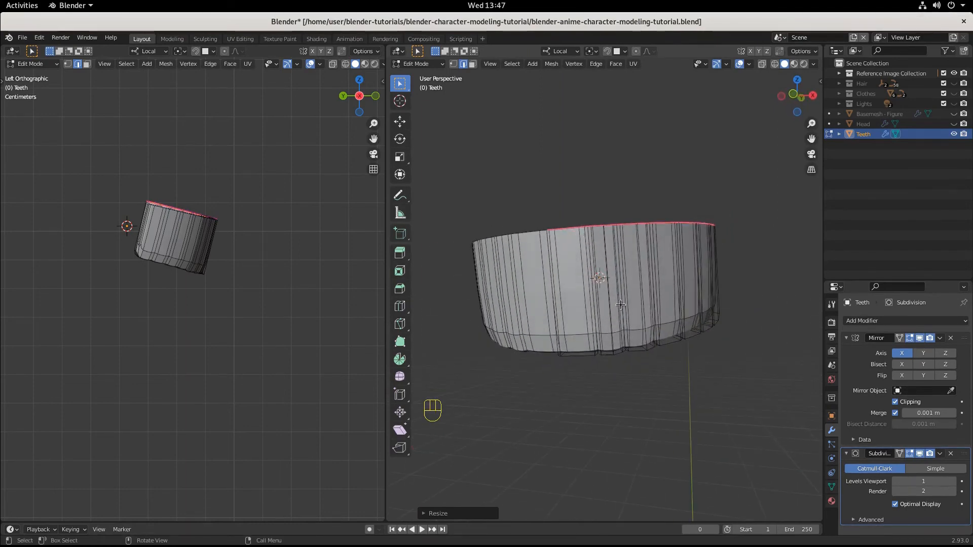
pyautogui.moveTo(699, 332); pyautogui.dragTo(535, 277, button='middle')
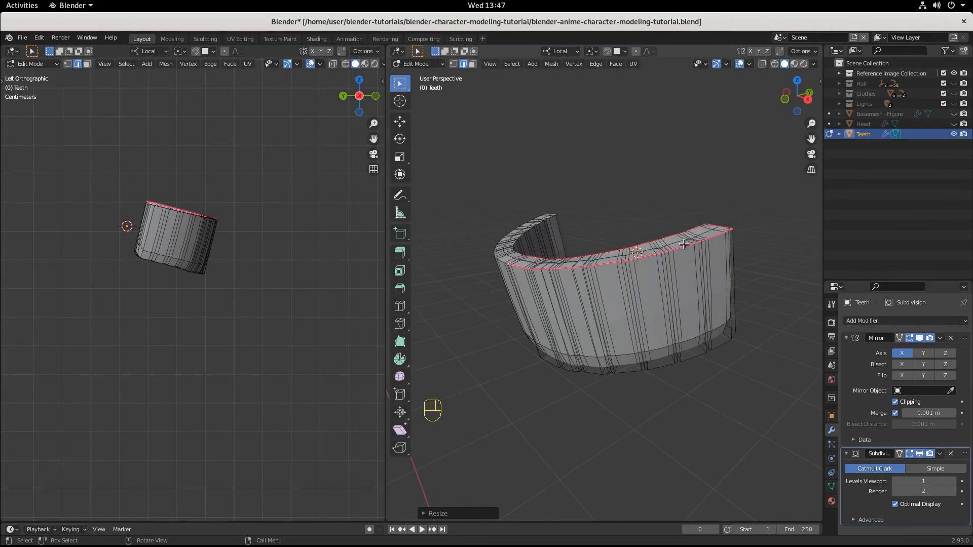
pyautogui.moveTo(679, 254); pyautogui.dragTo(658, 264, button='middle')
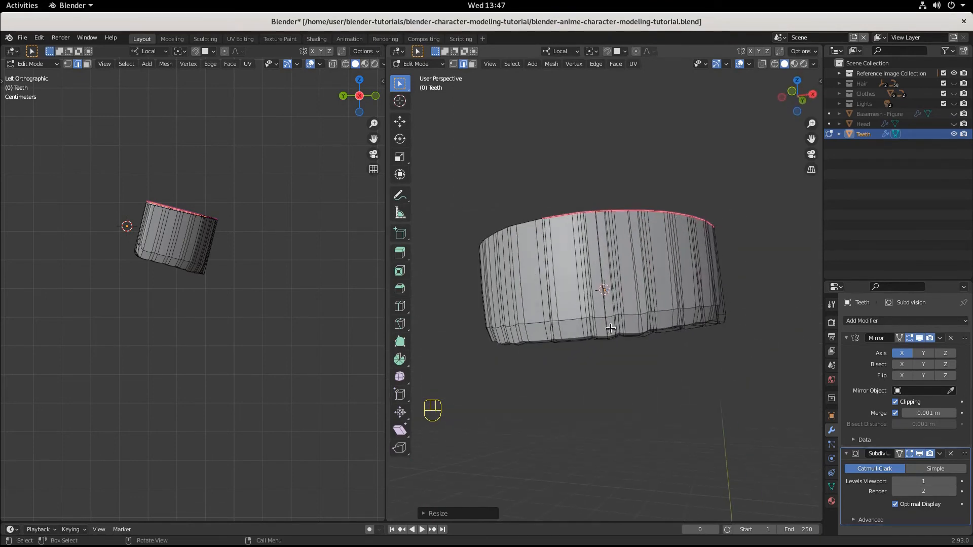
pyautogui.moveTo(620, 334); pyautogui.dragTo(655, 330, button='middle')
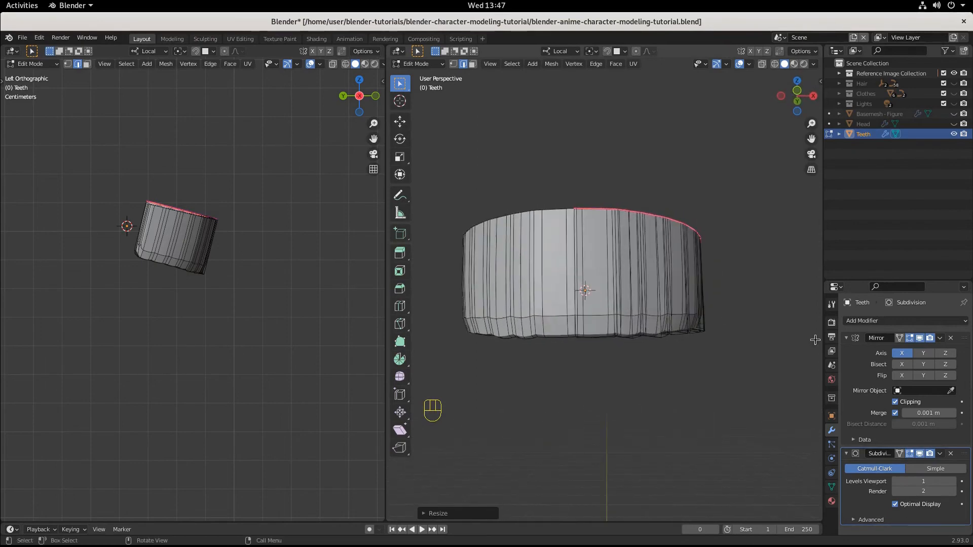
pyautogui.click(954, 124)
pyautogui.moveTo(724, 238); pyautogui.dragTo(750, 308, button='middle')
# Step: Return to Object Mode and move the teeth slightly forward along their local Y axis, closer to the lips
pyautogui.press('Tab')
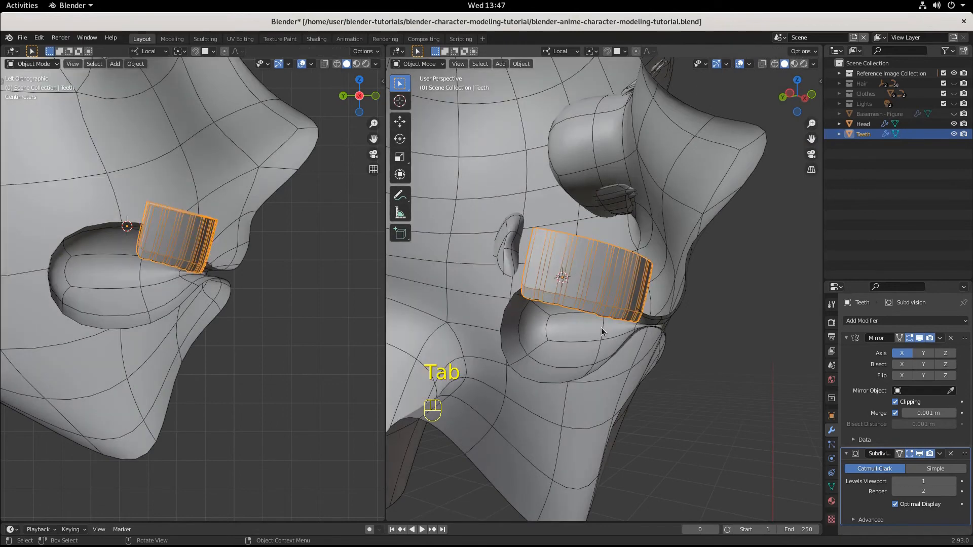
pyautogui.press('g')
pyautogui.press('y')
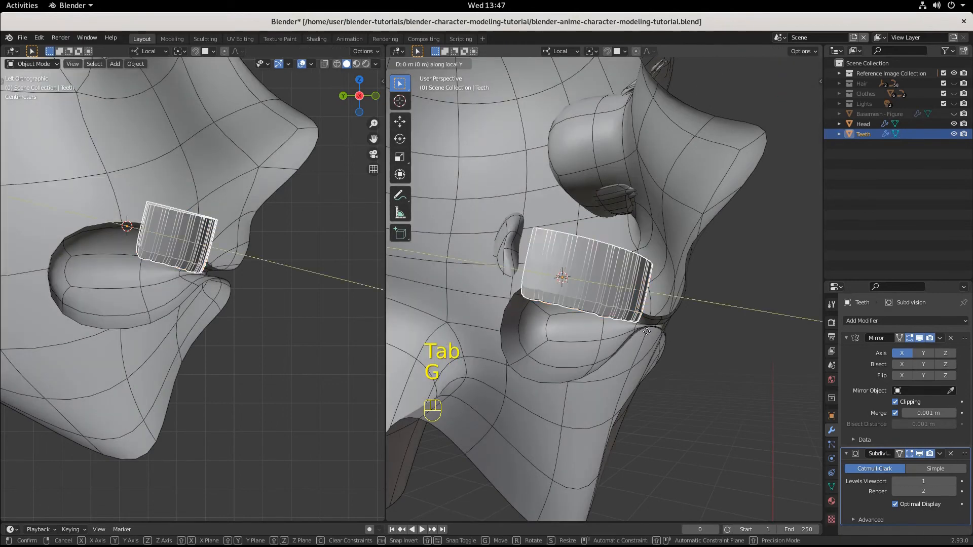
pyautogui.press('y')
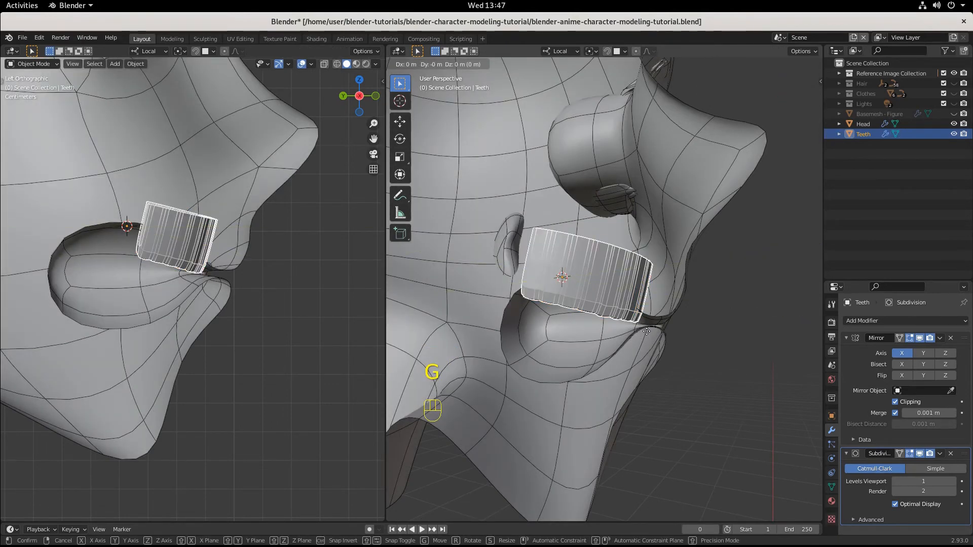
pyautogui.press('y')
pyautogui.click(653, 334)
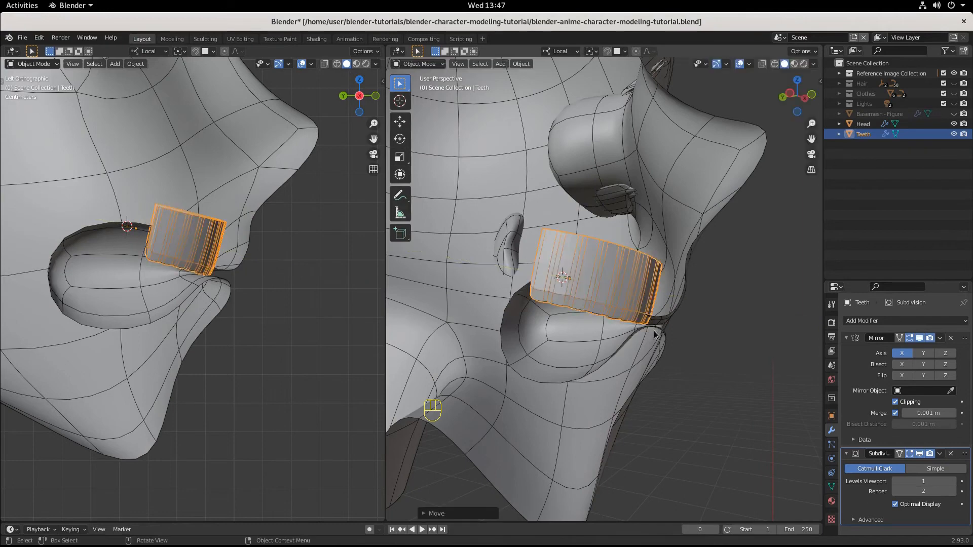
# Step: Raise the teeth by about 0.000485 m along their local Z axis behind the upper lip
pyautogui.moveTo(654, 334); pyautogui.dragTo(640, 372, button='middle')
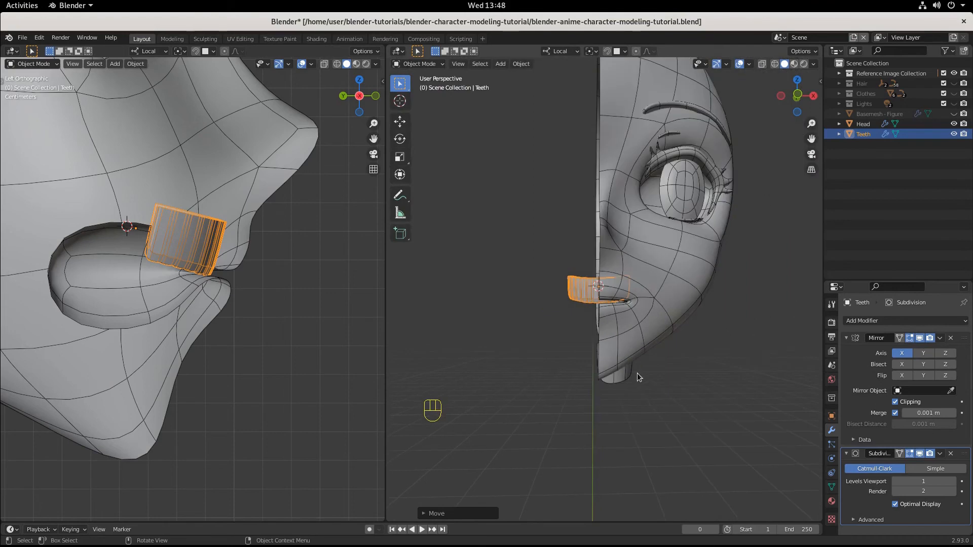
pyautogui.scroll(4, 635, 373)
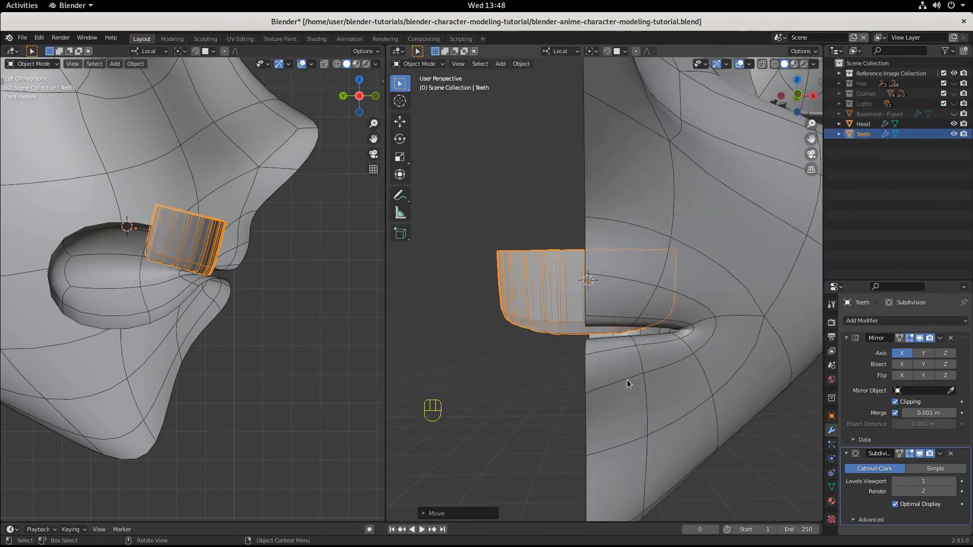
pyautogui.press('g')
pyautogui.press('z')
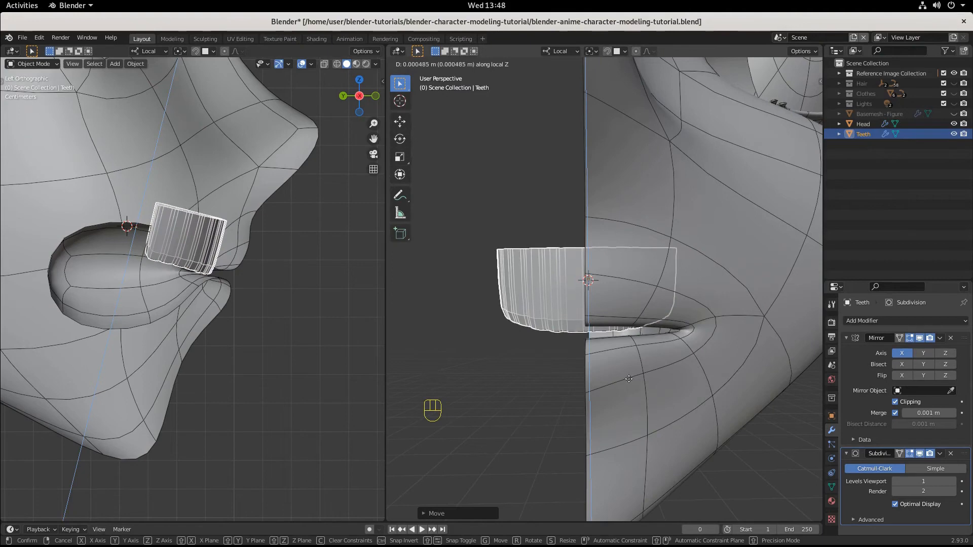
pyautogui.click(628, 378)
# Step: Rotate the whole teeth object slightly to adjust its tilt inside the mouth
pyautogui.moveTo(631, 381); pyautogui.dragTo(598, 366, button='middle')
pyautogui.press('r')
pyautogui.click(714, 377)
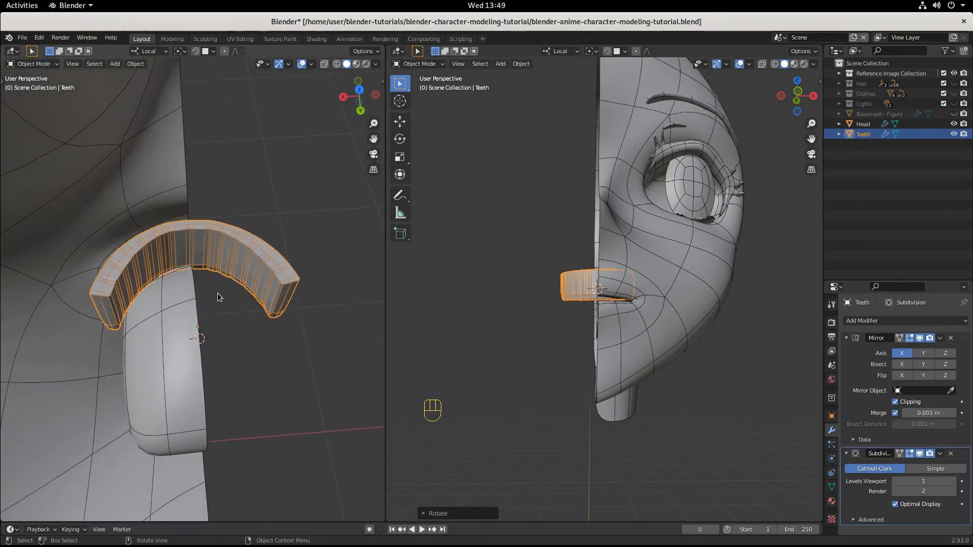
# Step: Scale the teeth along their local X axis by 0.802 to narrow the arch
pyautogui.moveTo(217, 297); pyautogui.dragTo(130, 315, button='middle')
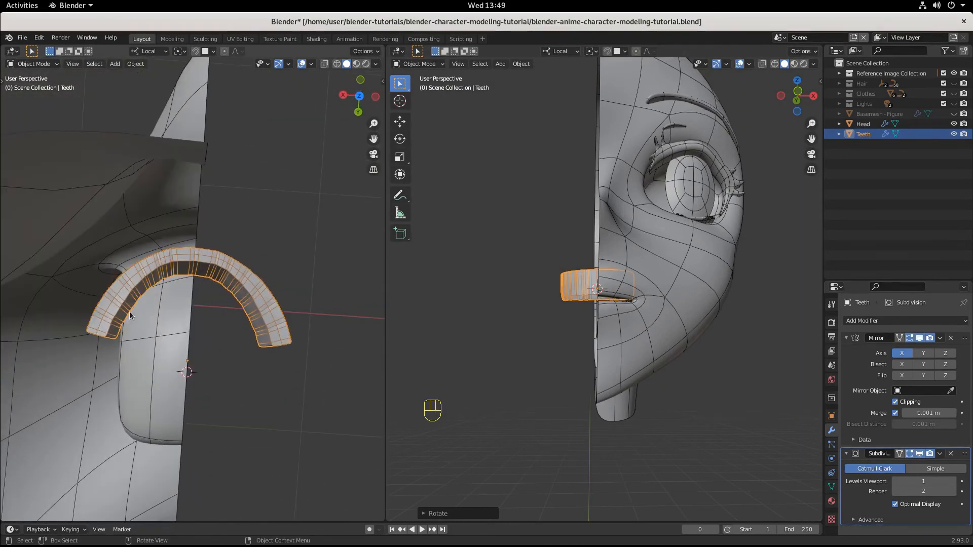
pyautogui.press('s')
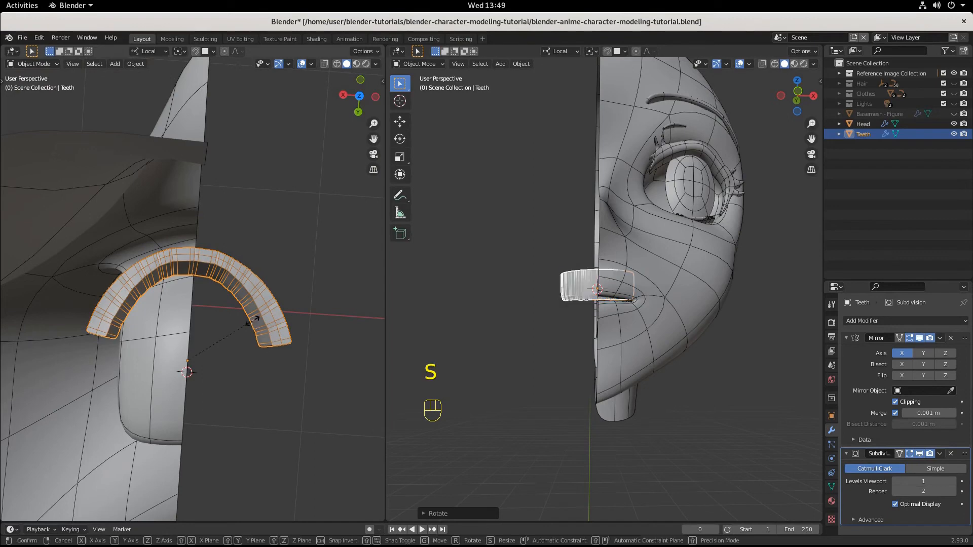
pyautogui.press('x')
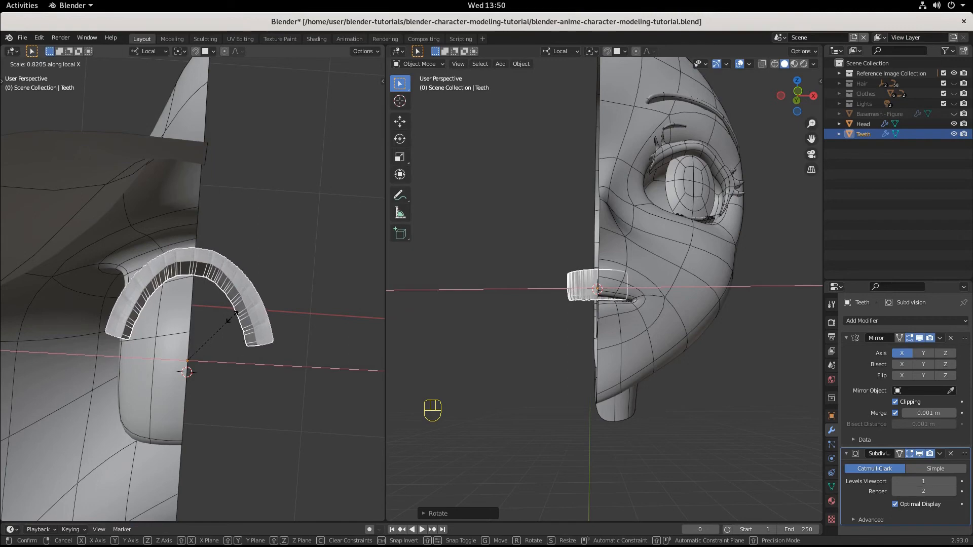
pyautogui.click(245, 327)
pyautogui.scroll(3, 245, 327)
pyautogui.moveTo(245, 327); pyautogui.dragTo(202, 445, button='middle')
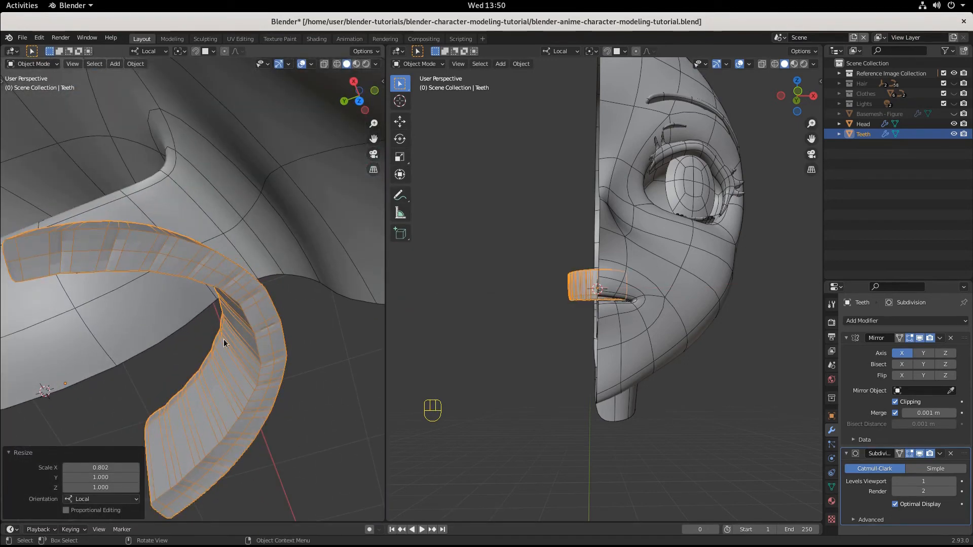
# Step: Convert the teeth object's scale to delta transforms with Scale to Deltas
pyautogui.press('ctrl+KP_3')
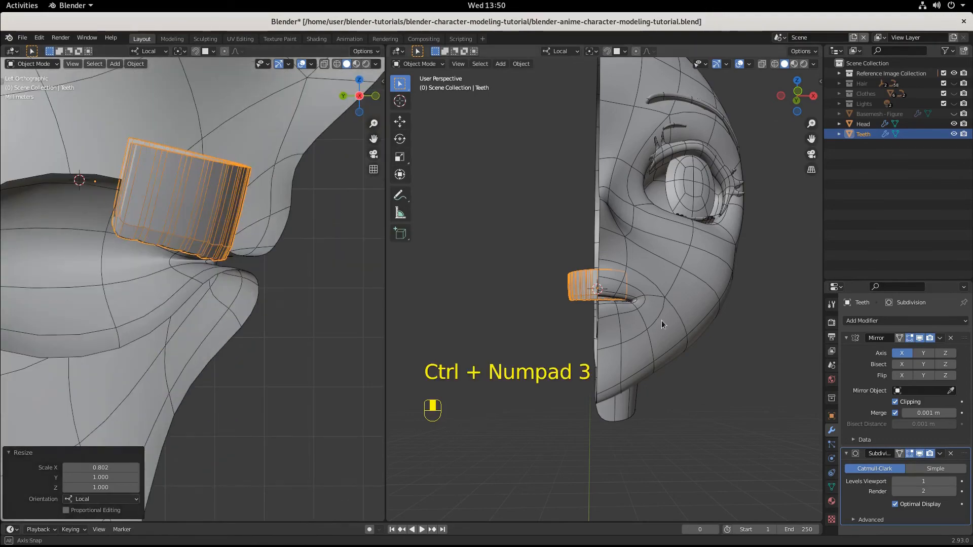
pyautogui.scroll(7, 661, 321)
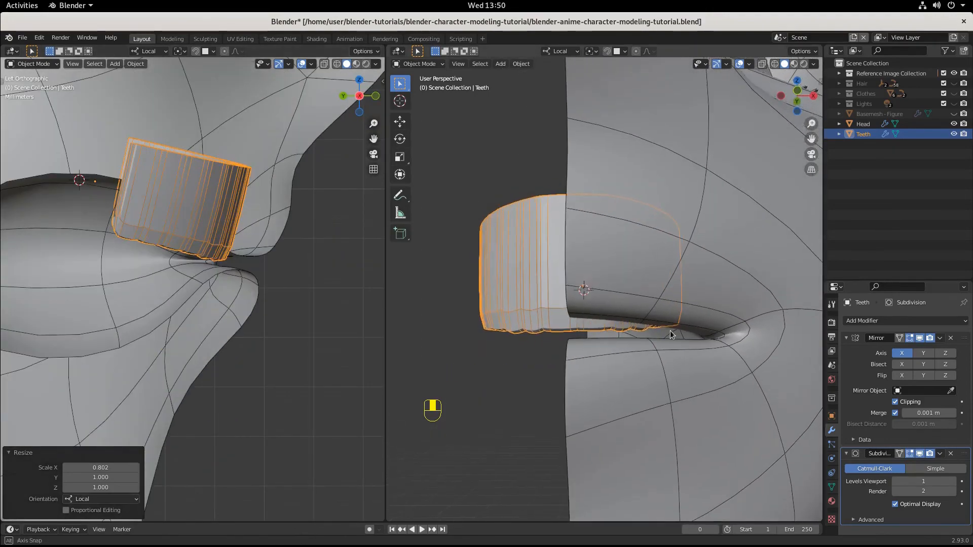
pyautogui.moveTo(670, 330); pyautogui.dragTo(617, 214, button='middle')
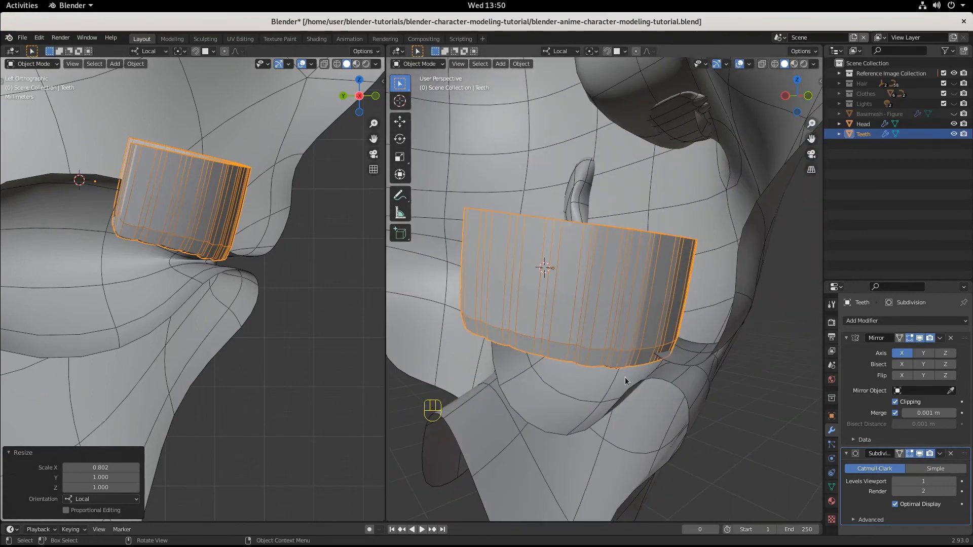
pyautogui.hotkey('ctrl', 'a')
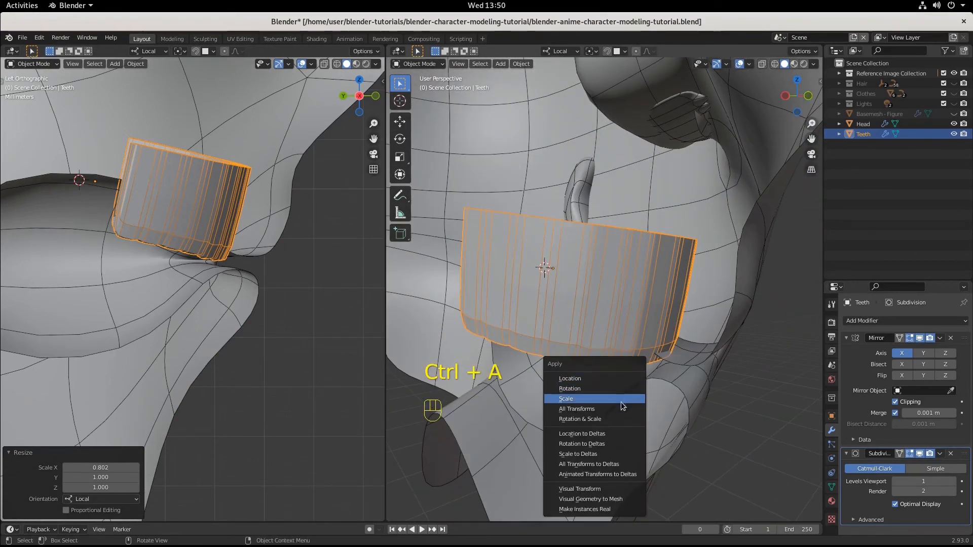
pyautogui.click(627, 454)
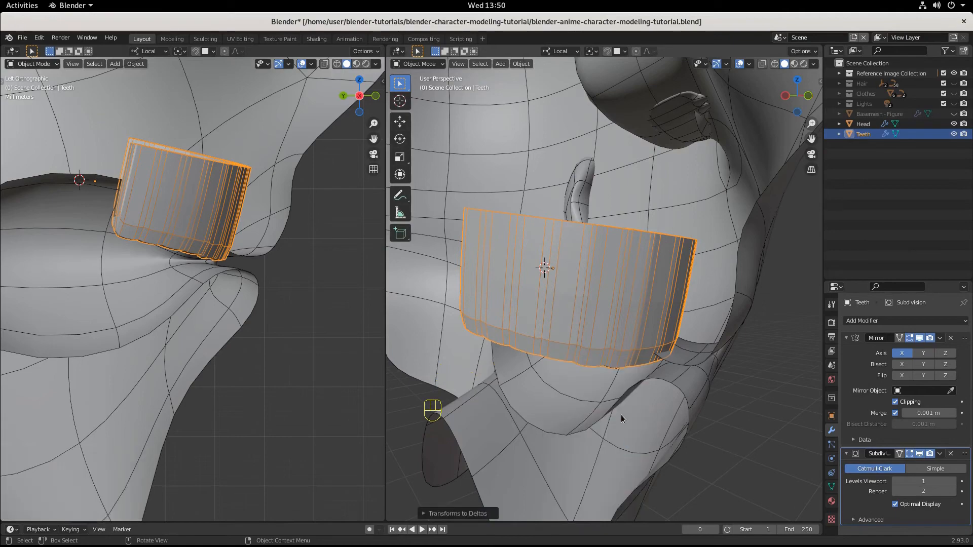
# Step: Duplicate the teeth in place and flip the copy by scaling it -1 along its local Z axis
pyautogui.moveTo(621, 414); pyautogui.dragTo(630, 382, button='middle')
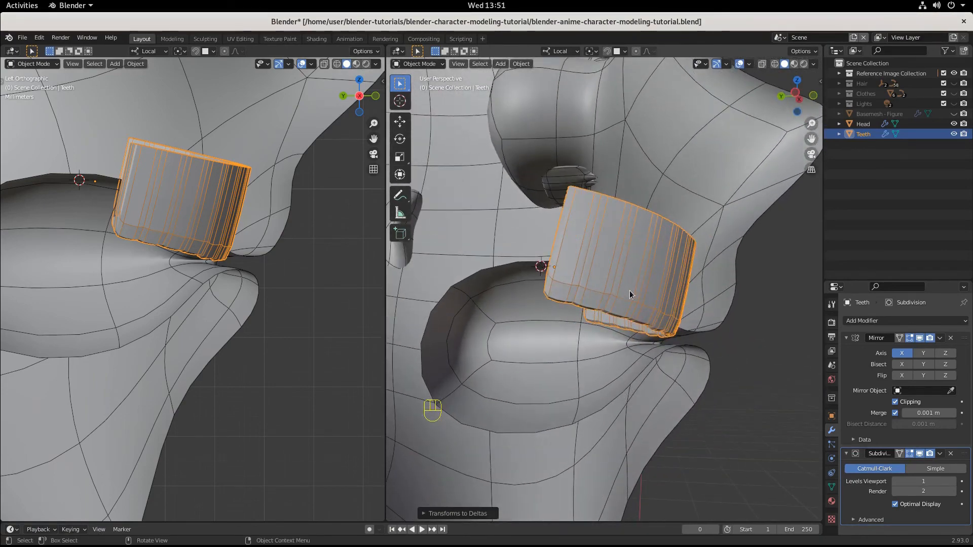
pyautogui.hotkey('shift', 'd')
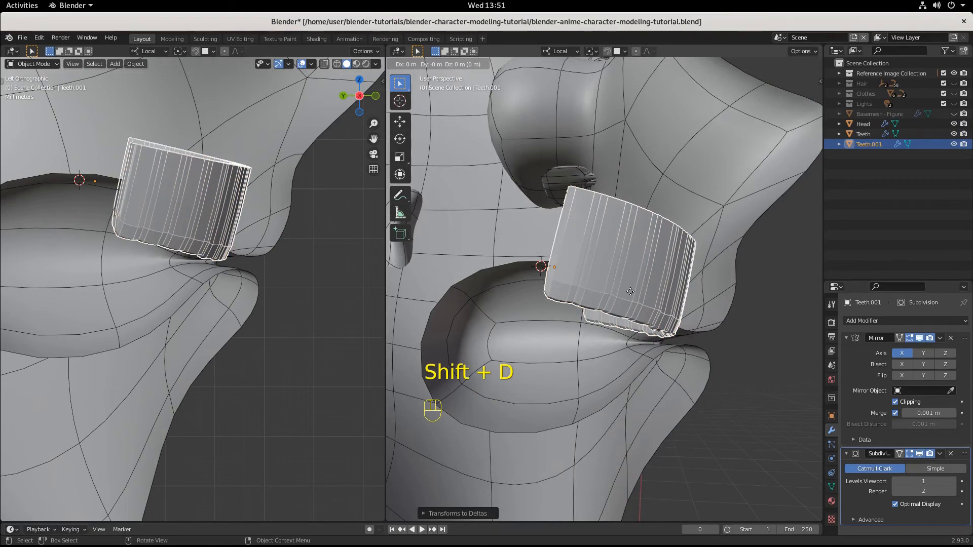
pyautogui.click(630, 291)
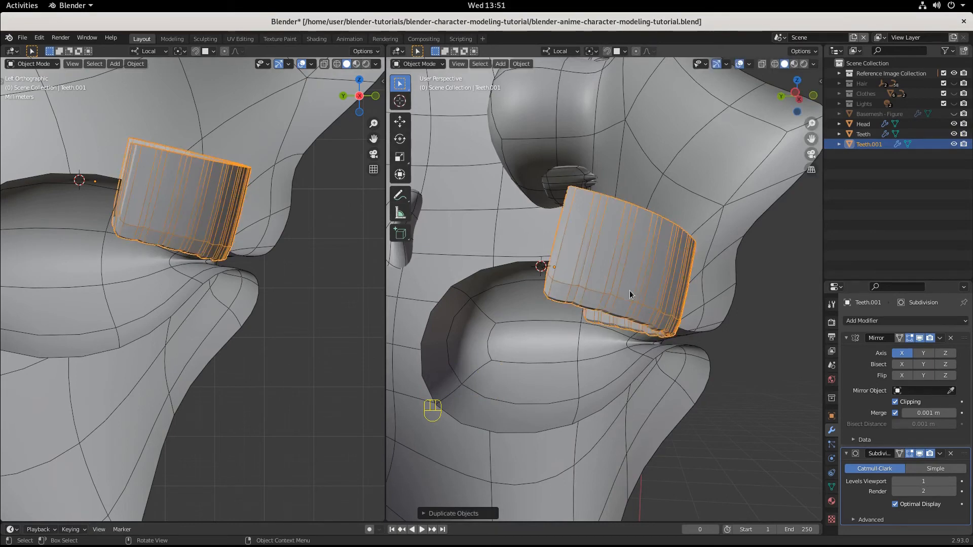
pyautogui.press('s')
pyautogui.press('z')
pyautogui.press('z')
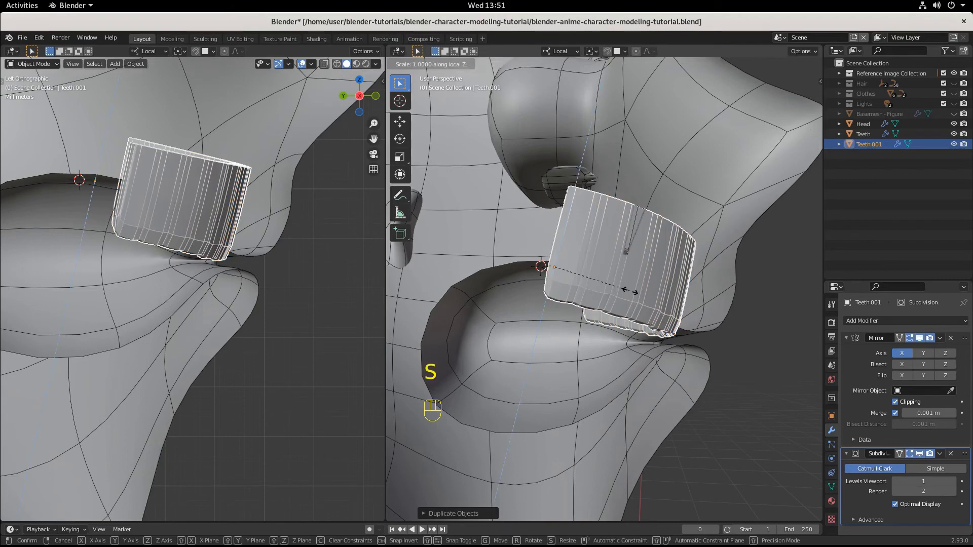
pyautogui.write('-1')
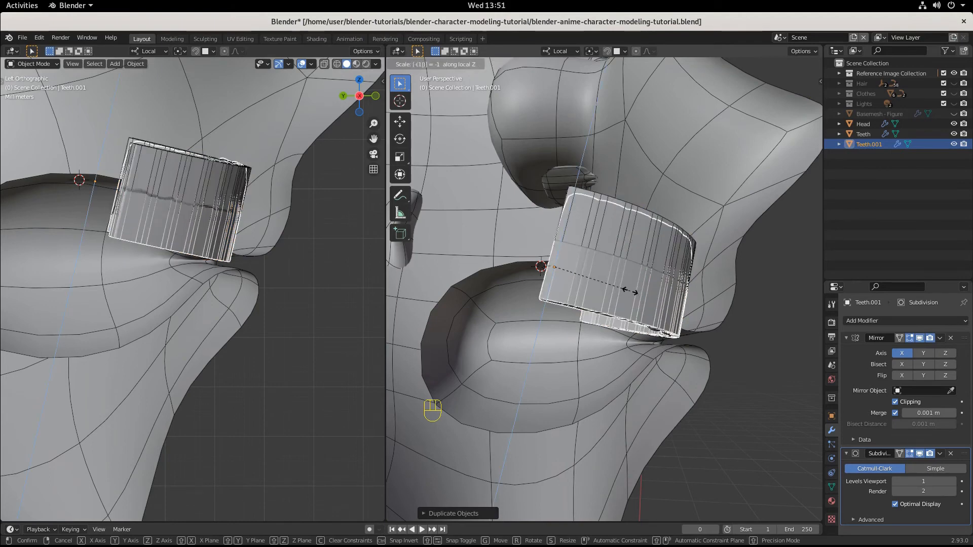
pyautogui.press('Return')
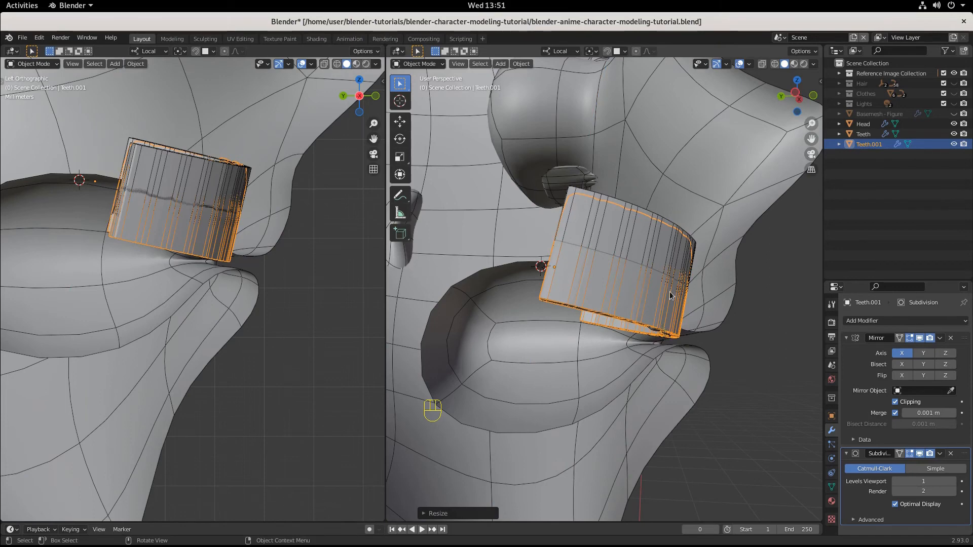
# Step: Move the flipped copy down along its local Z axis below the upper teeth and scale it uniformly to about 0.93
pyautogui.press('g')
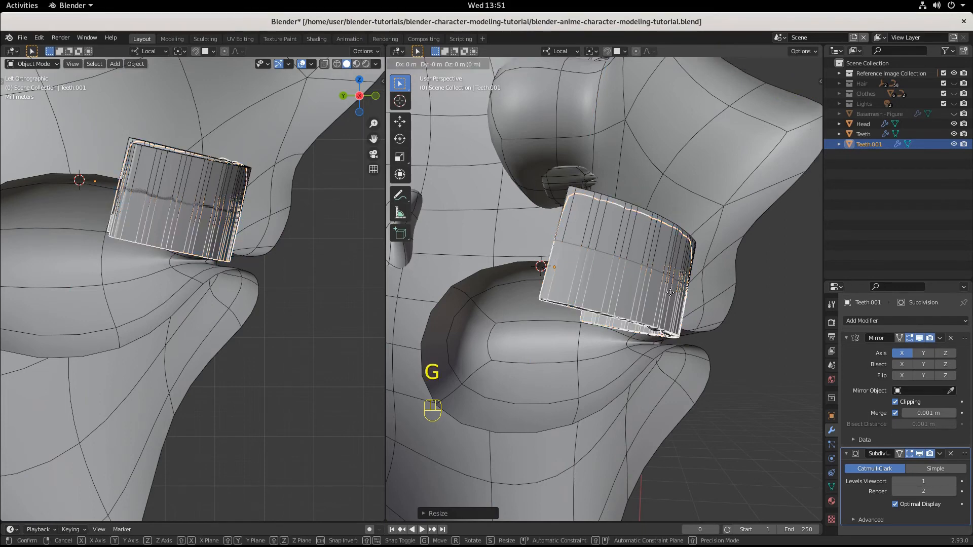
pyautogui.press('z')
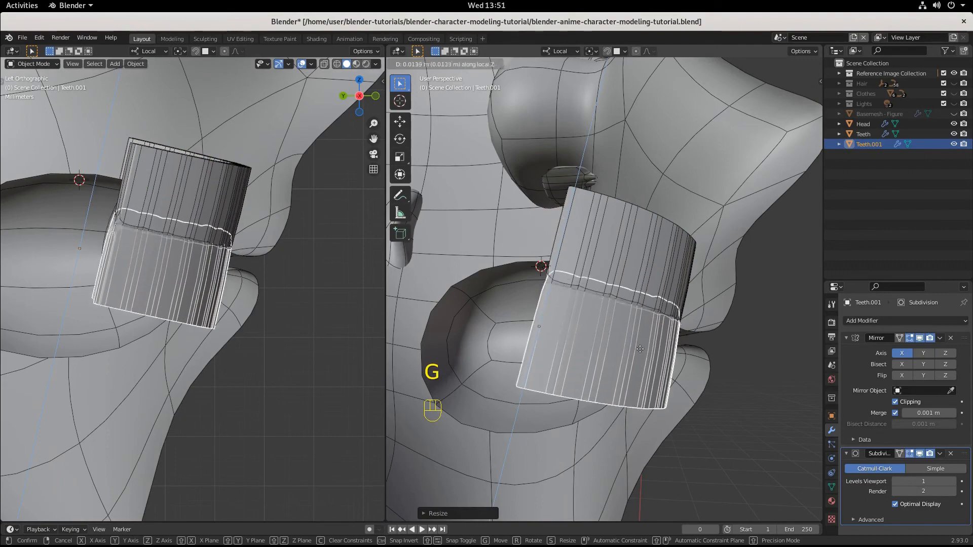
pyautogui.click(627, 379)
pyautogui.moveTo(677, 397)
pyautogui.mouseDown(button='middle')
pyautogui.moveTo(571, 394)
pyautogui.moveTo(682, 408)
pyautogui.mouseUp(button='middle')
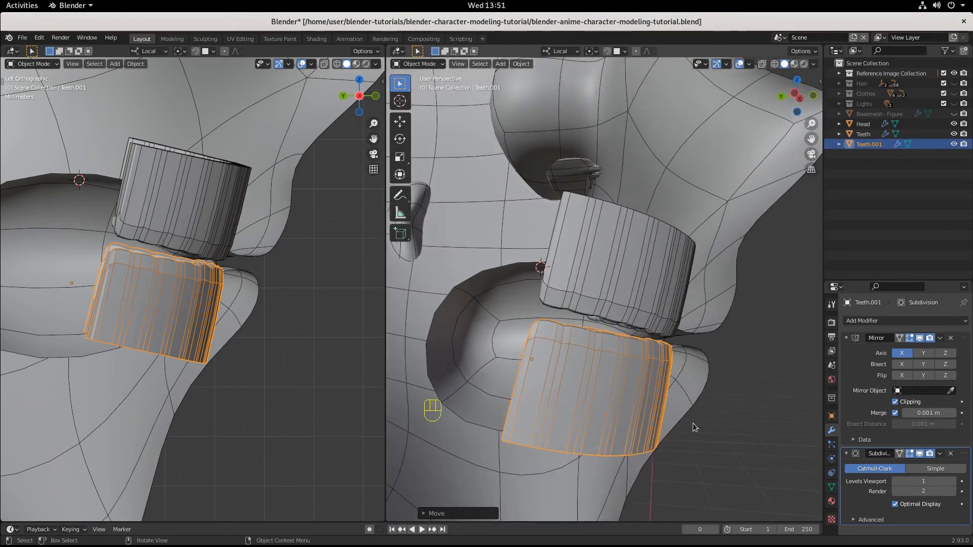
pyautogui.press('s')
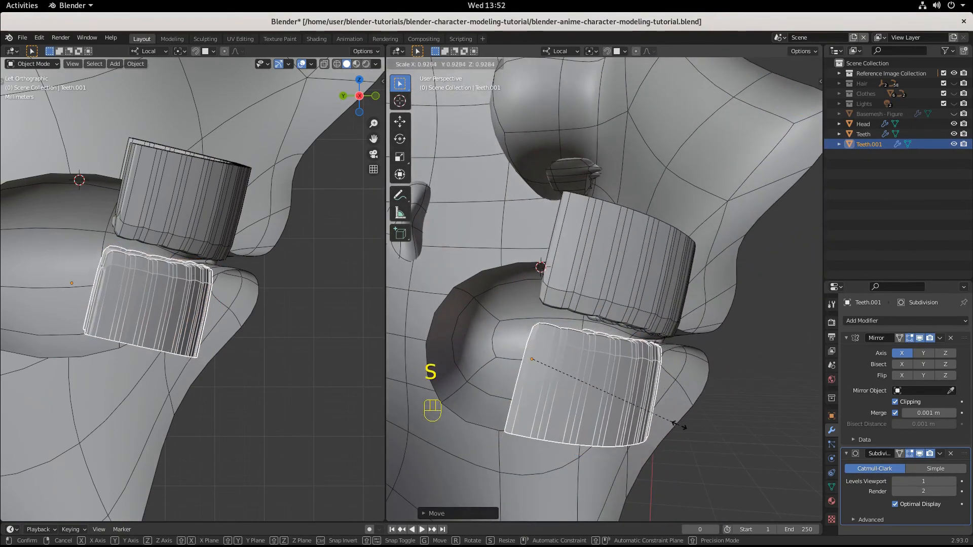
pyautogui.click(680, 428)
# Step: Raise the lower teeth by about 0.002 m along their local Z axis and rotate them slightly to adjust their tilt
pyautogui.press('g')
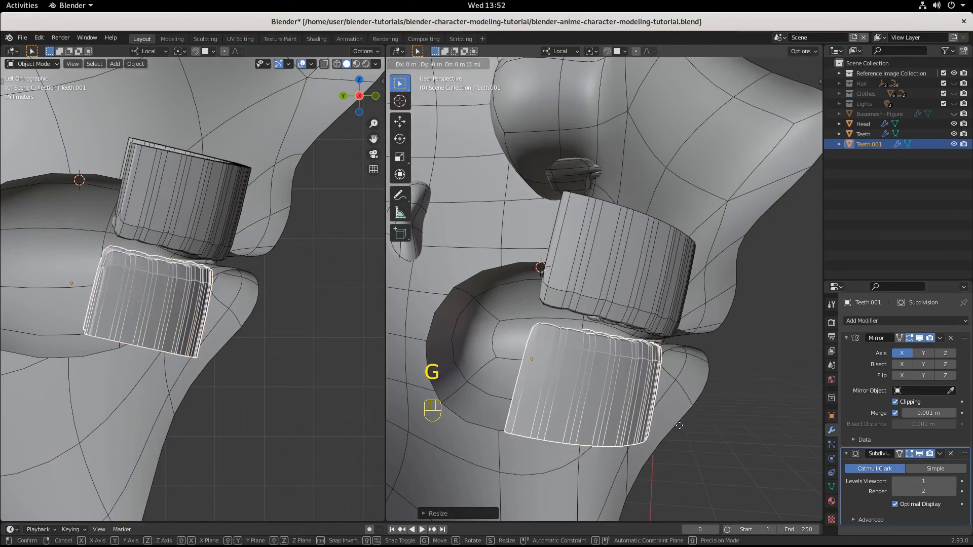
pyautogui.press('z')
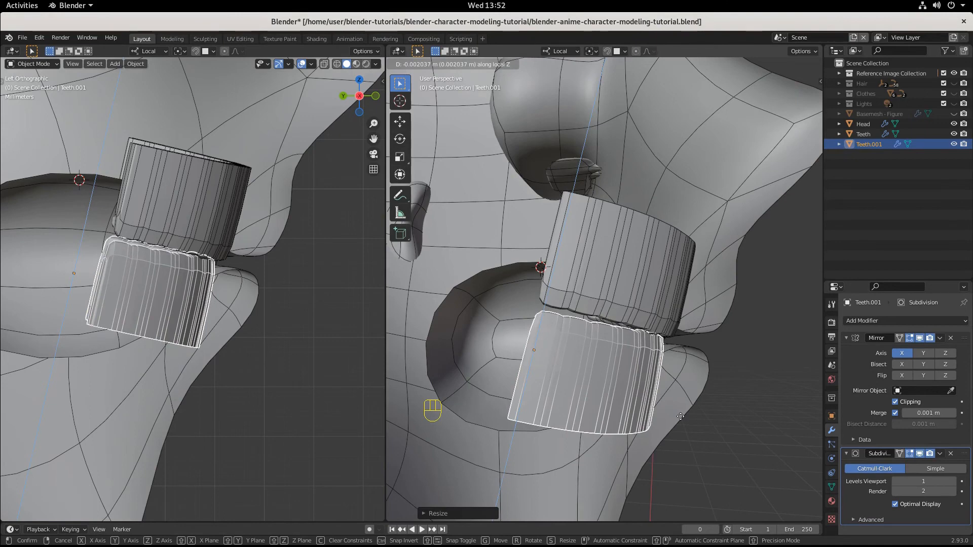
pyautogui.click(680, 417)
pyautogui.press('r')
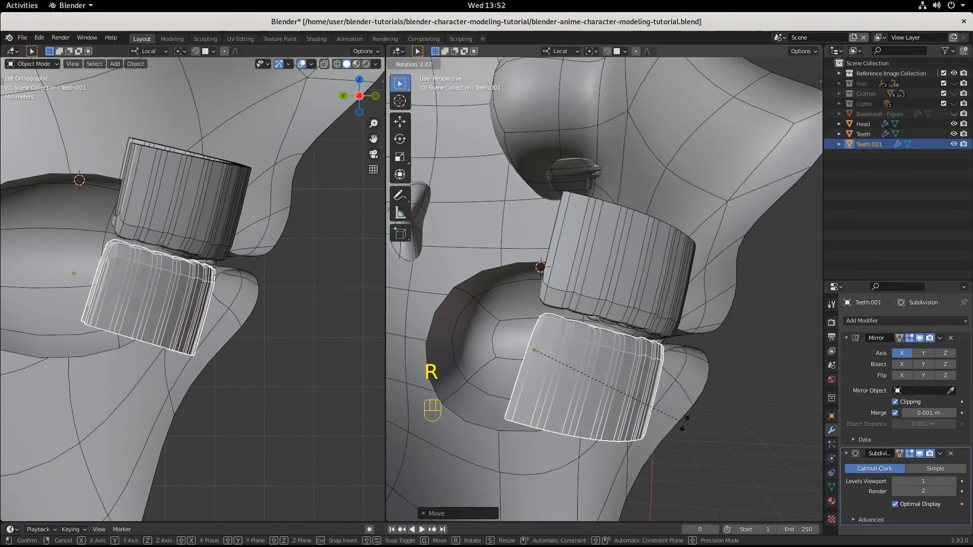
pyautogui.click(682, 430)
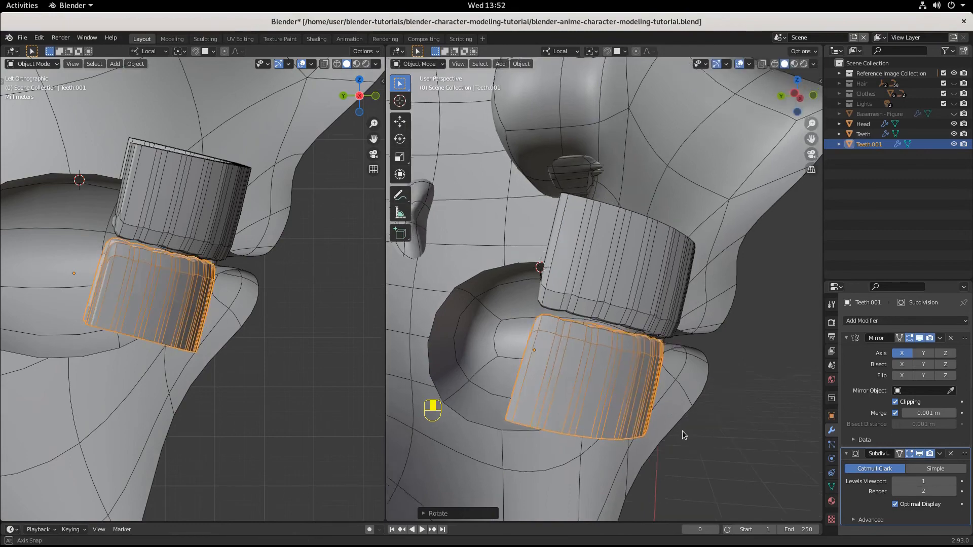
# Step: Select both the upper and lower teeth and widen them slightly together along their local X axes
pyautogui.moveTo(682, 430); pyautogui.dragTo(580, 421, button='middle')
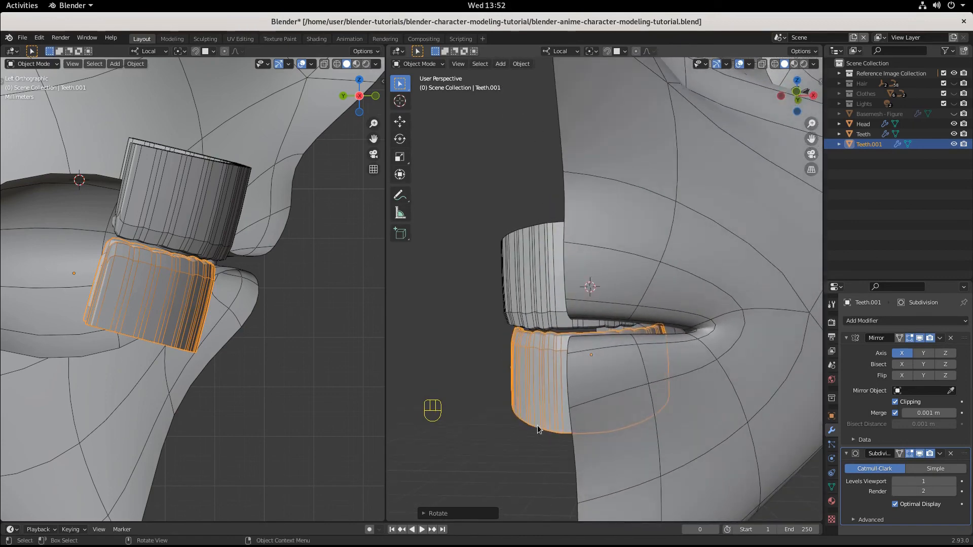
pyautogui.keyDown('shift'); pyautogui.click(543, 297); pyautogui.keyUp('shift')
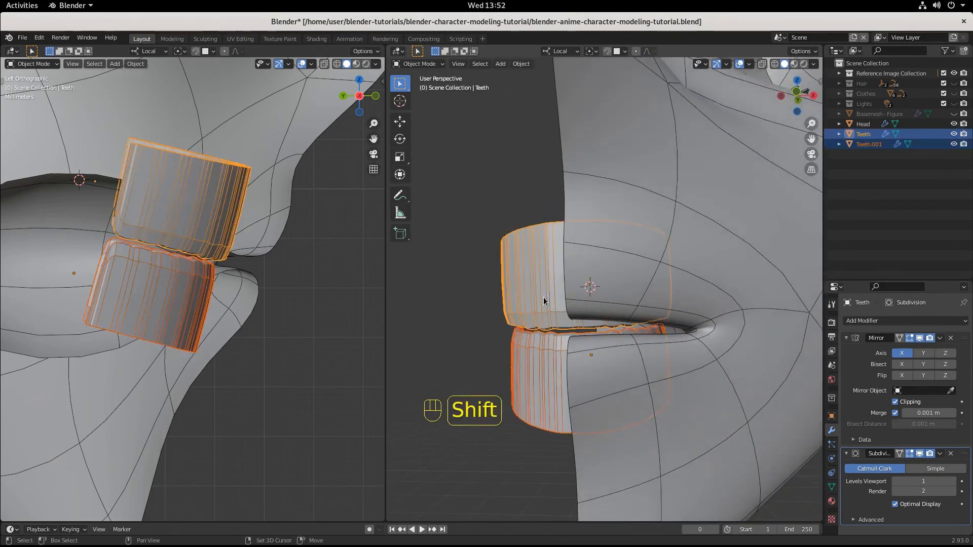
pyautogui.press('s')
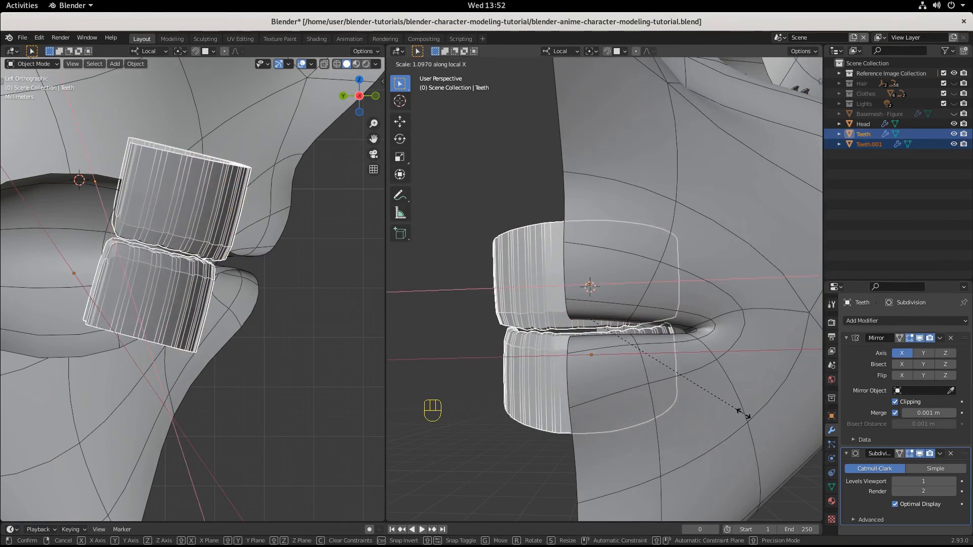
pyautogui.click(714, 406)
pyautogui.moveTo(710, 405)
pyautogui.mouseDown(button='middle')
pyautogui.moveTo(696, 388)
pyautogui.moveTo(703, 402)
pyautogui.moveTo(764, 404)
pyautogui.moveTo(398, 424)
pyautogui.moveTo(713, 406)
pyautogui.mouseUp(button='middle')
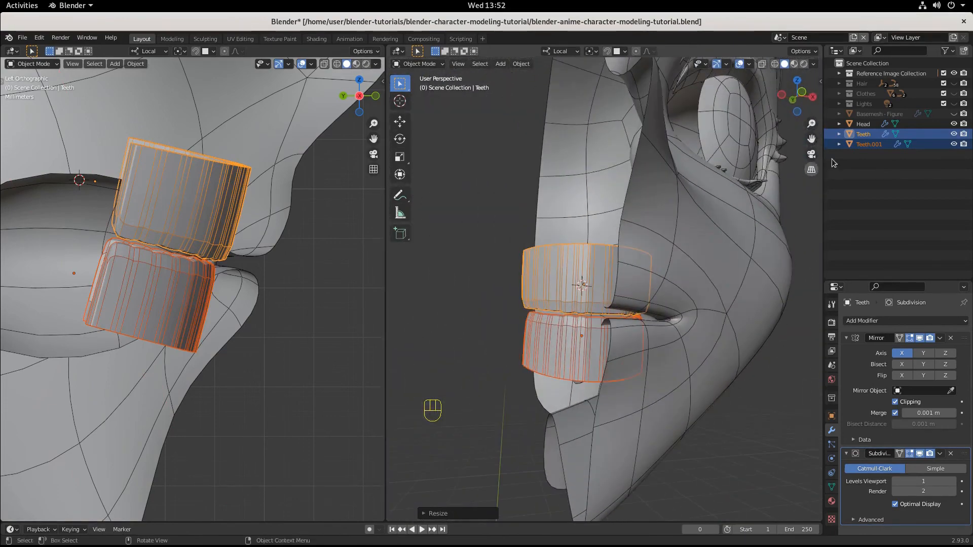
# Step: Rename the upper teeth object as "Teeth - Upper Row"
pyautogui.doubleClick(861, 134)
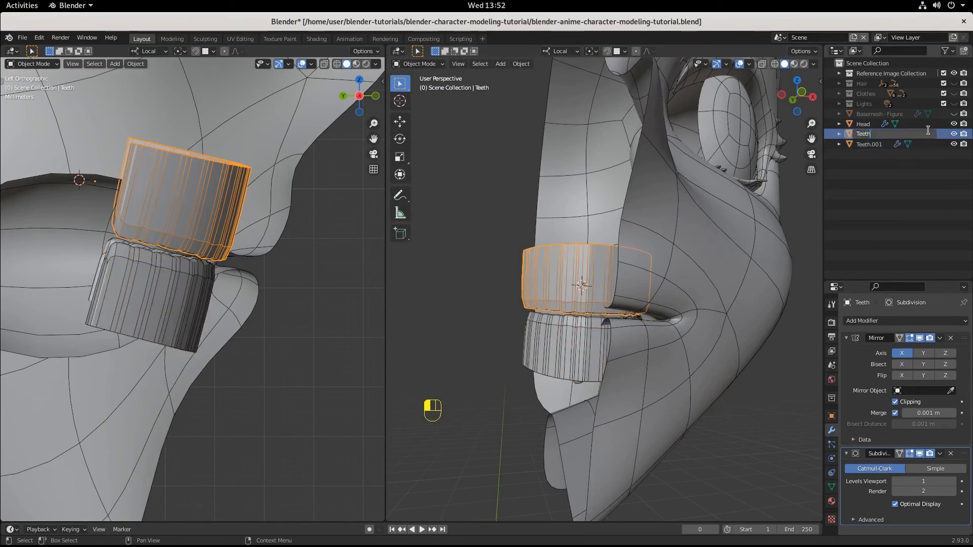
pyautogui.write('- Upper Ro')
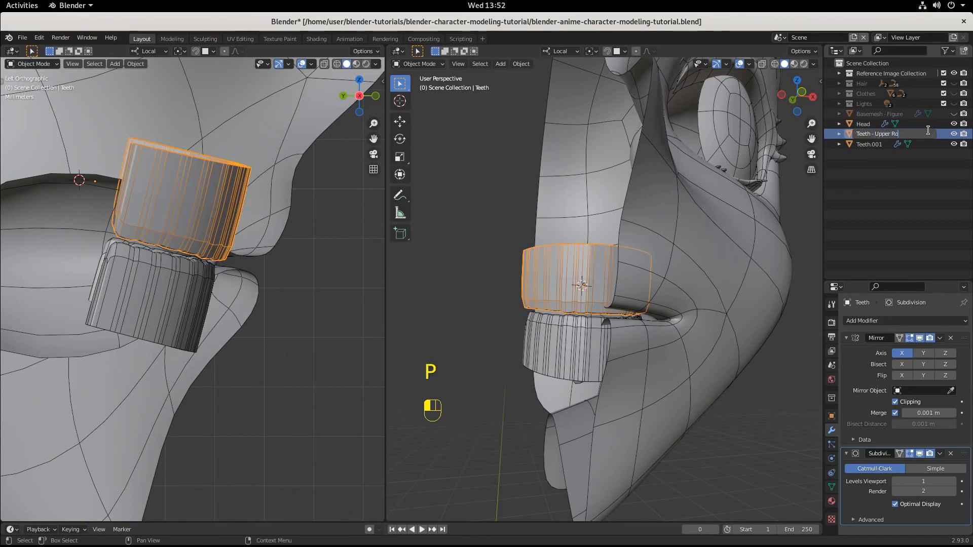
pyautogui.write('w')
pyautogui.press('Return')
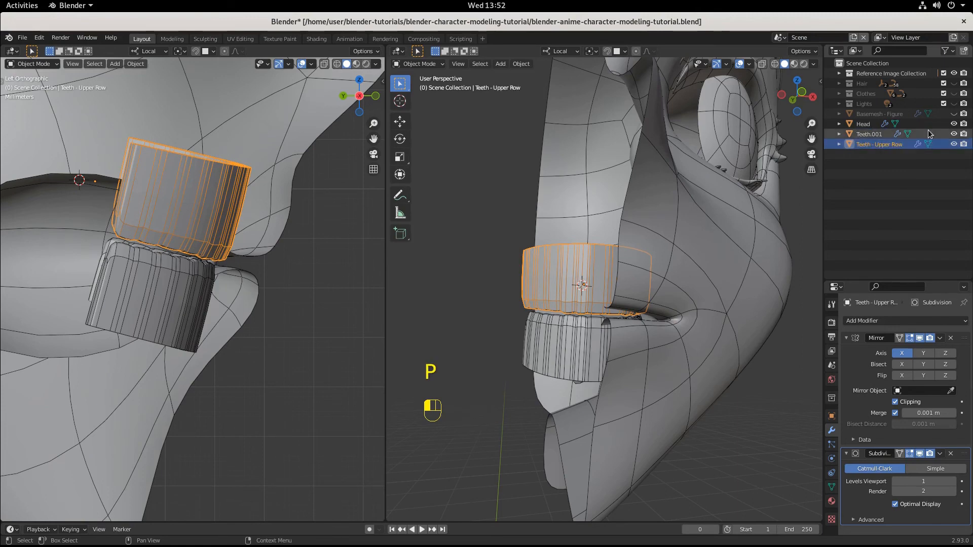
# Step: Rename the duplicated lower teeth object as "Teeth - Bottom Row"
pyautogui.doubleClick(882, 134)
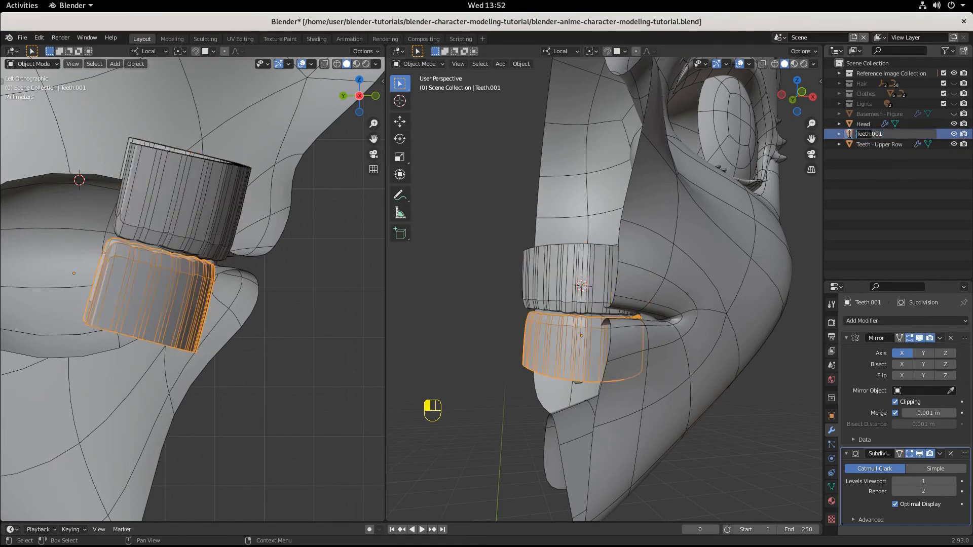
pyautogui.press('Right')
pyautogui.press('Right')
pyautogui.press('BackSpace')
pyautogui.press('BackSpace')
pyautogui.press('BackSpace')
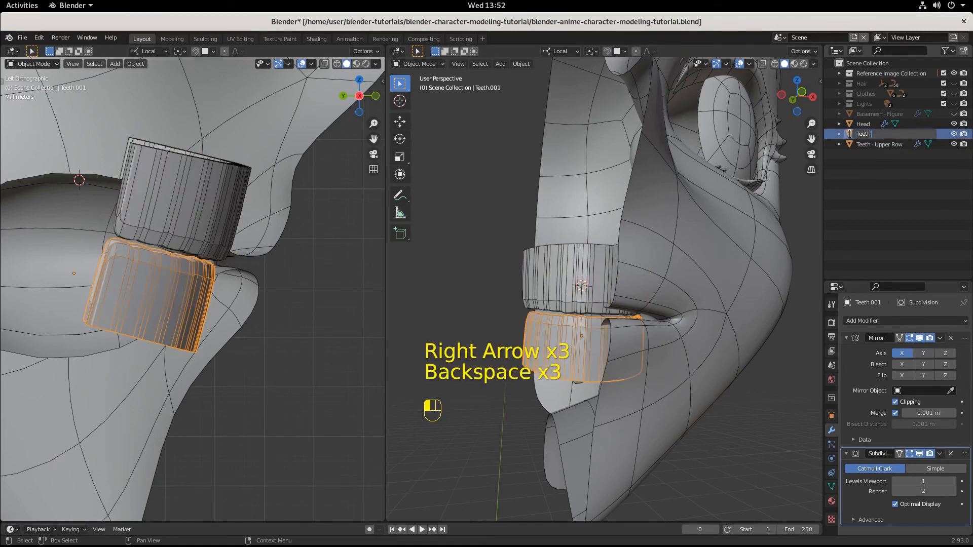
pyautogui.write('Bo')
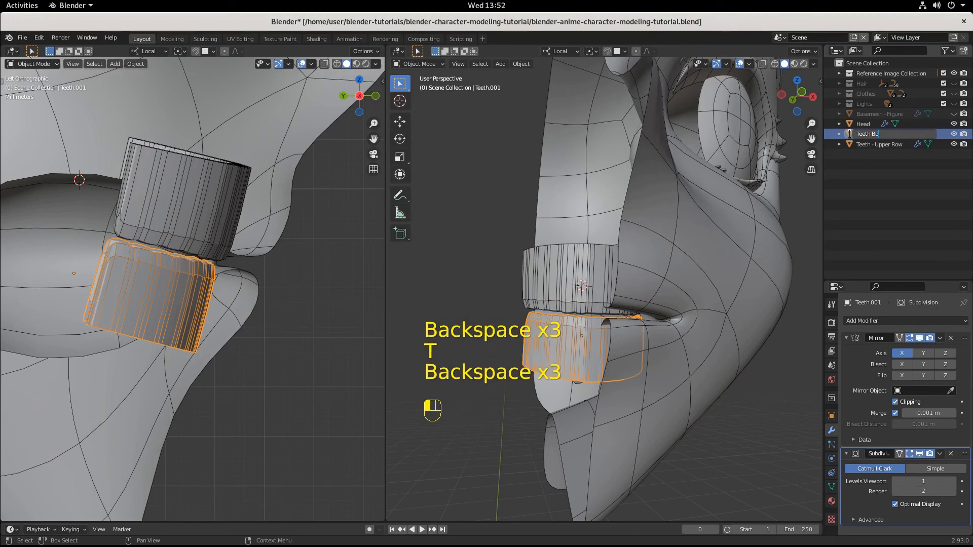
pyautogui.press('BackSpace')
pyautogui.press('BackSpace')
pyautogui.press('BackSpace')
pyautogui.write('- Bottom Row')
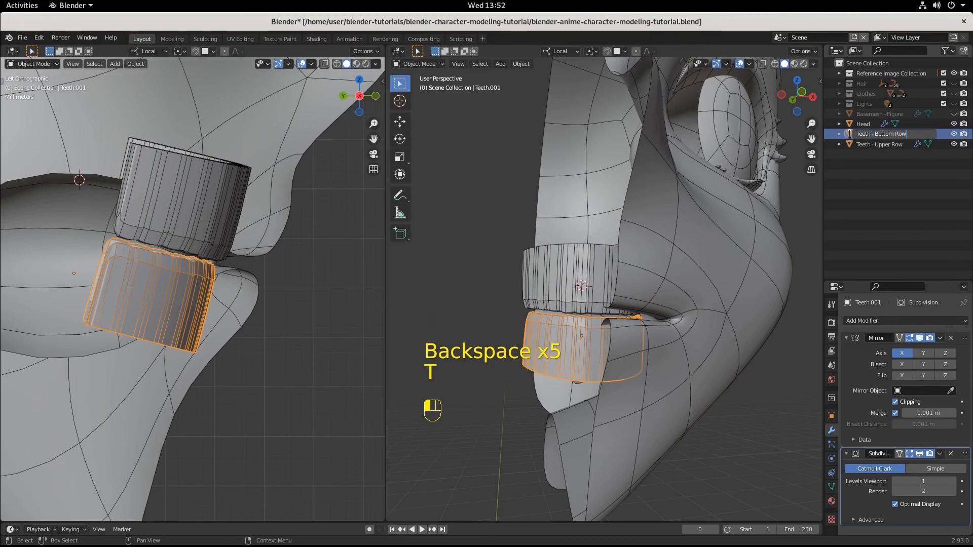
pyautogui.press('Return')
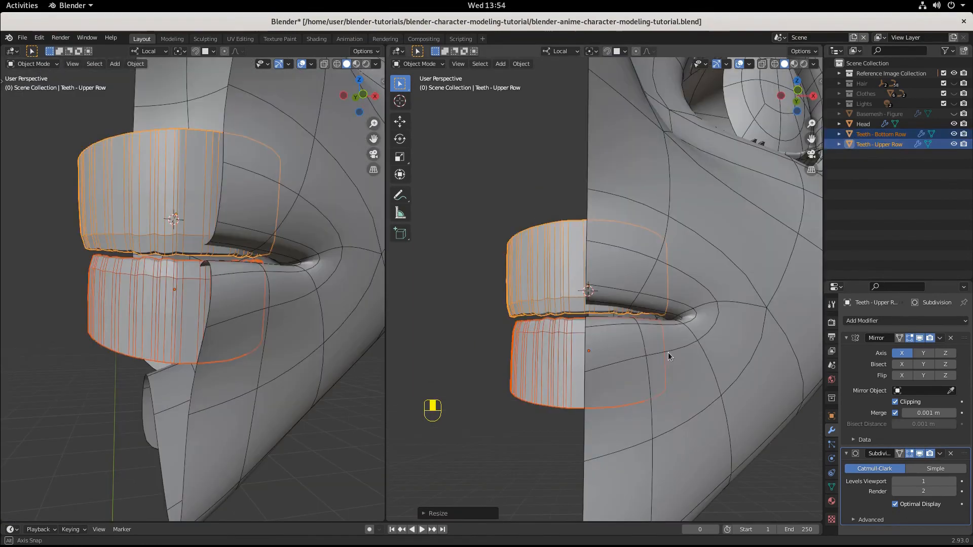
# Step: Lower the upper teeth row by about 0.001 m along its local Z axis toward the bottom row
pyautogui.moveTo(668, 352); pyautogui.dragTo(640, 285, button='middle')
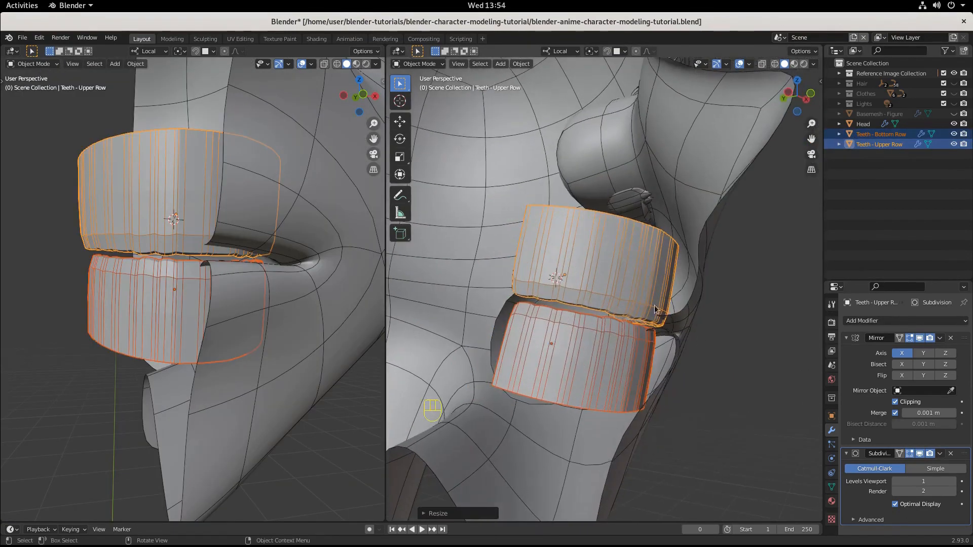
pyautogui.click(639, 284)
pyautogui.click(639, 284)
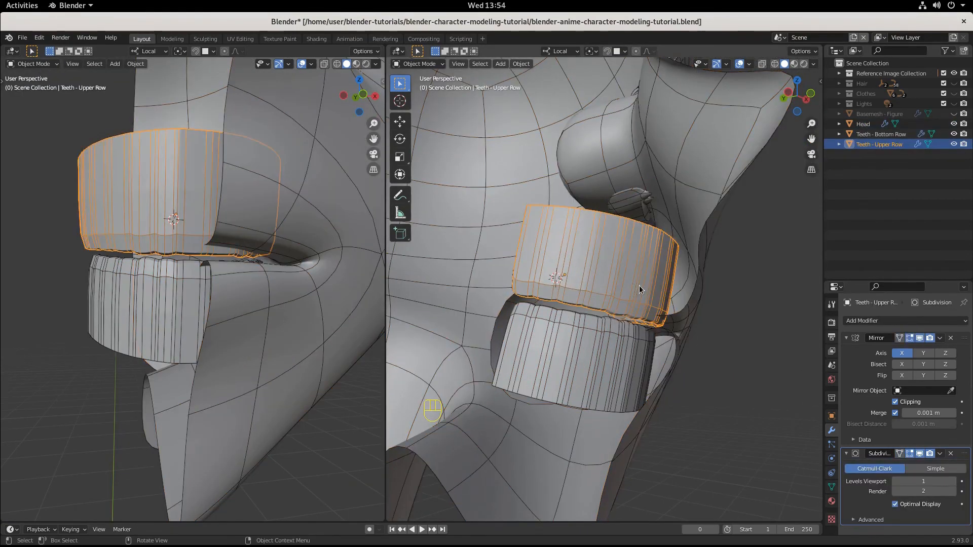
pyautogui.press('g')
pyautogui.press('z')
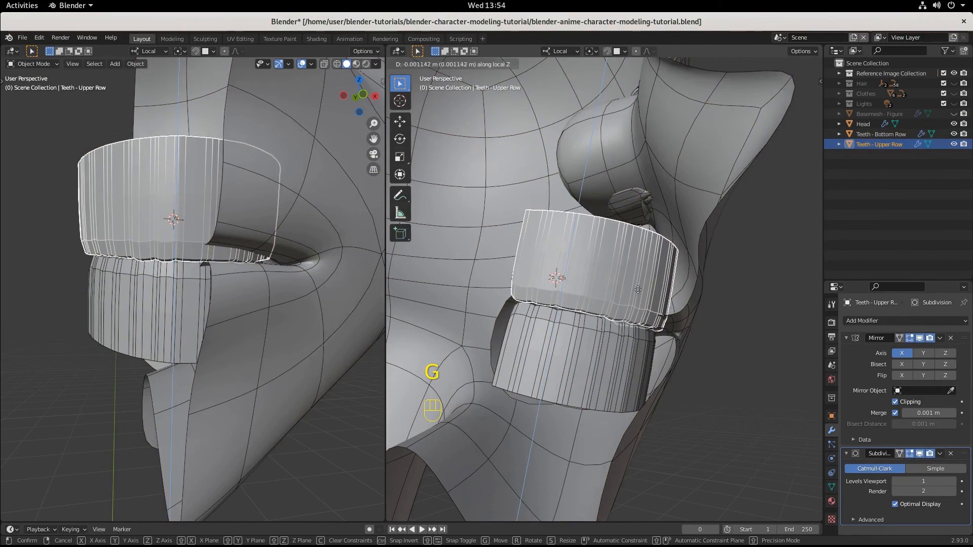
pyautogui.click(637, 289)
# Step: Raise the upper teeth row slightly along its local Z axis and rotate it slightly to adjust its tilt
pyautogui.scroll(4, 616, 349)
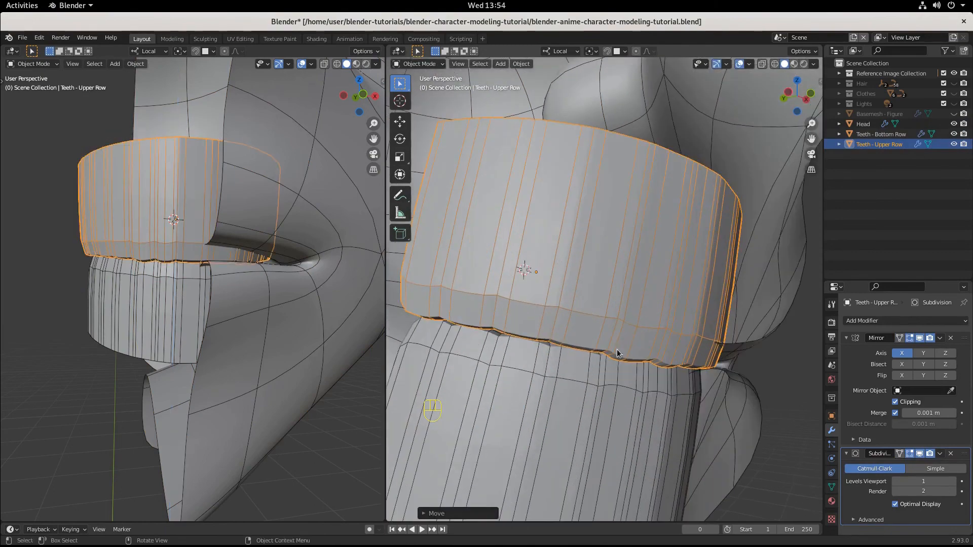
pyautogui.moveTo(616, 348); pyautogui.dragTo(747, 424, button='middle')
pyautogui.scroll(-5, 647, 415)
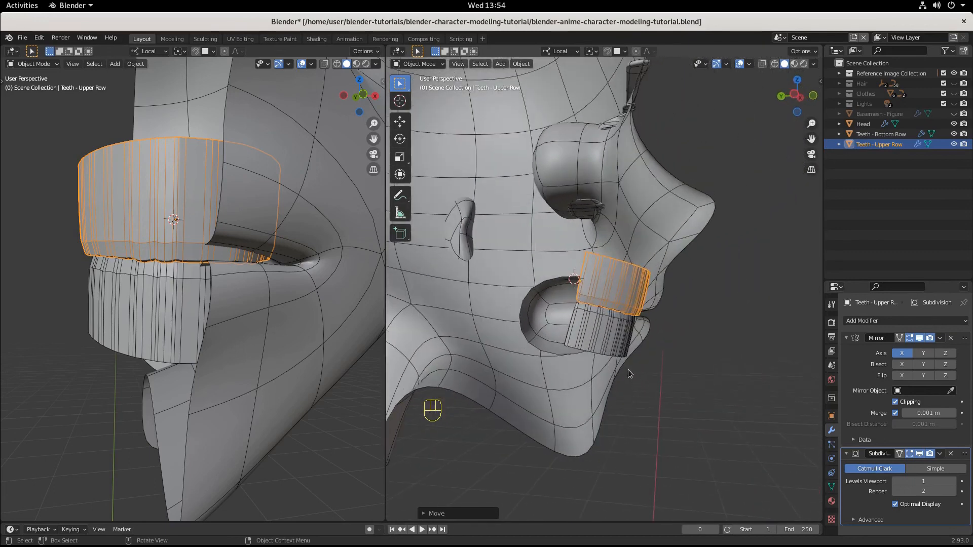
pyautogui.scroll(3, 641, 368)
pyautogui.press('g')
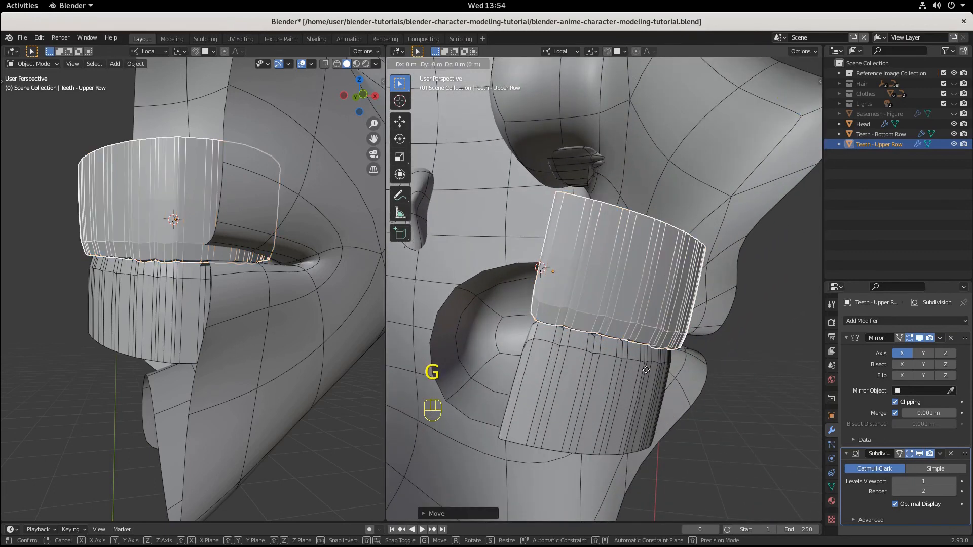
pyautogui.press('z')
pyautogui.click(646, 367)
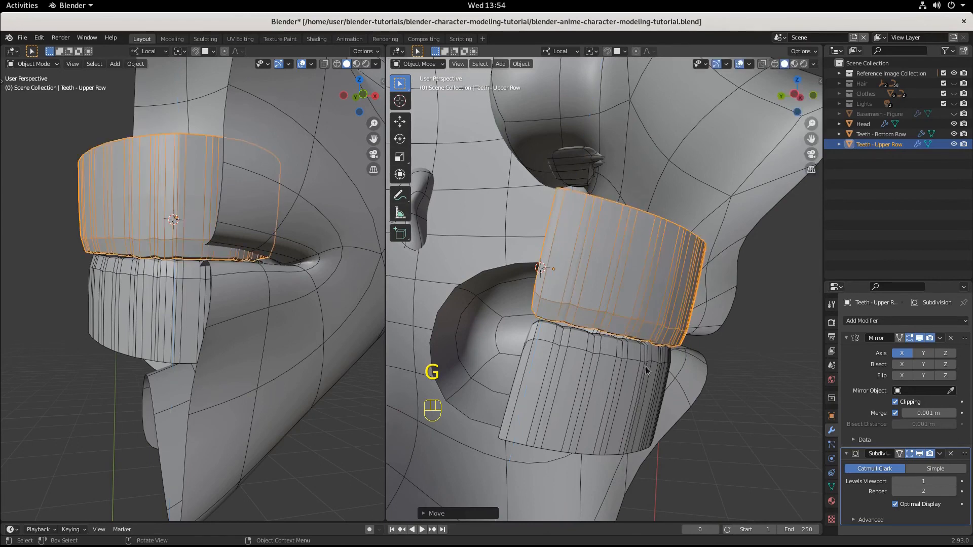
pyautogui.press('r')
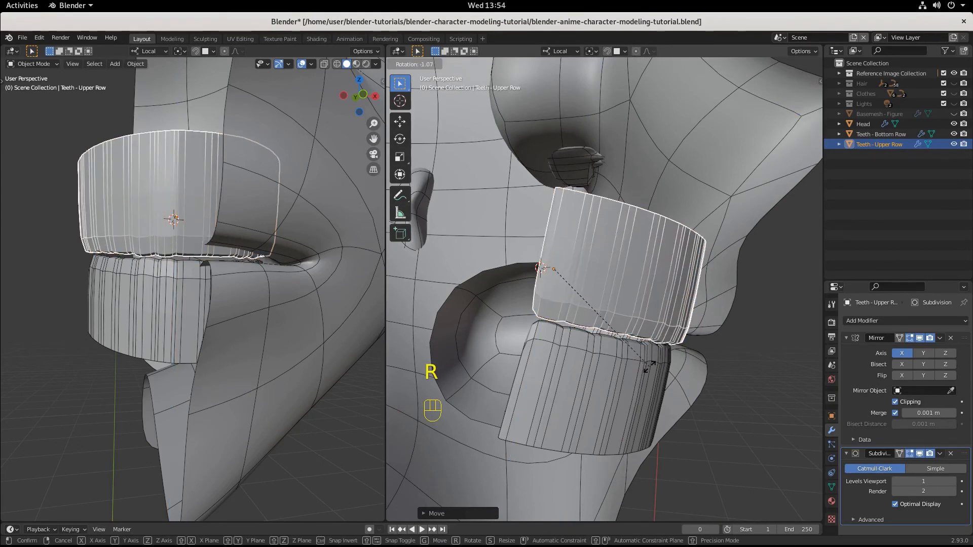
pyautogui.click(648, 366)
# Step: Select the bottom teeth row and raise it slightly along its local Z axis toward the upper row
pyautogui.click(644, 367)
pyautogui.moveTo(644, 367); pyautogui.dragTo(643, 363, button='middle')
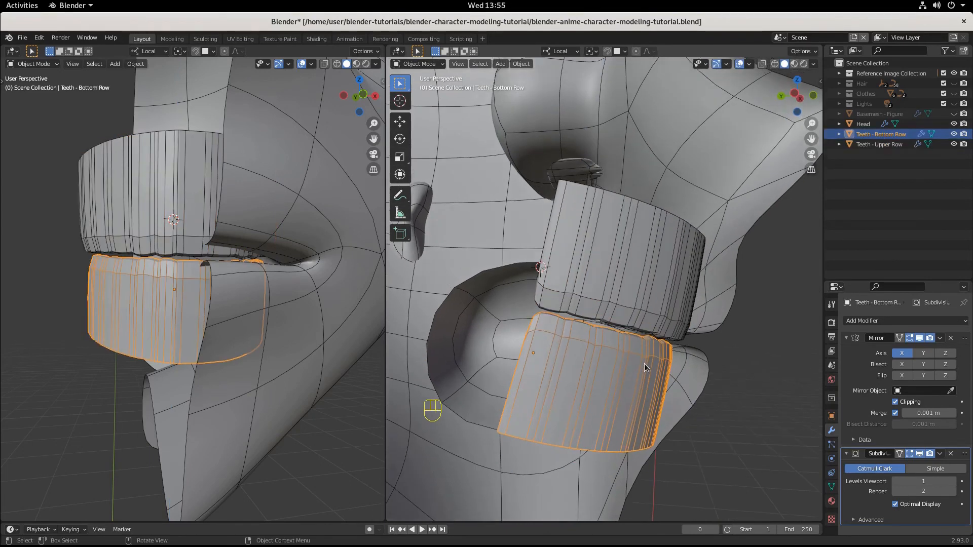
pyautogui.press('g')
pyautogui.press('z')
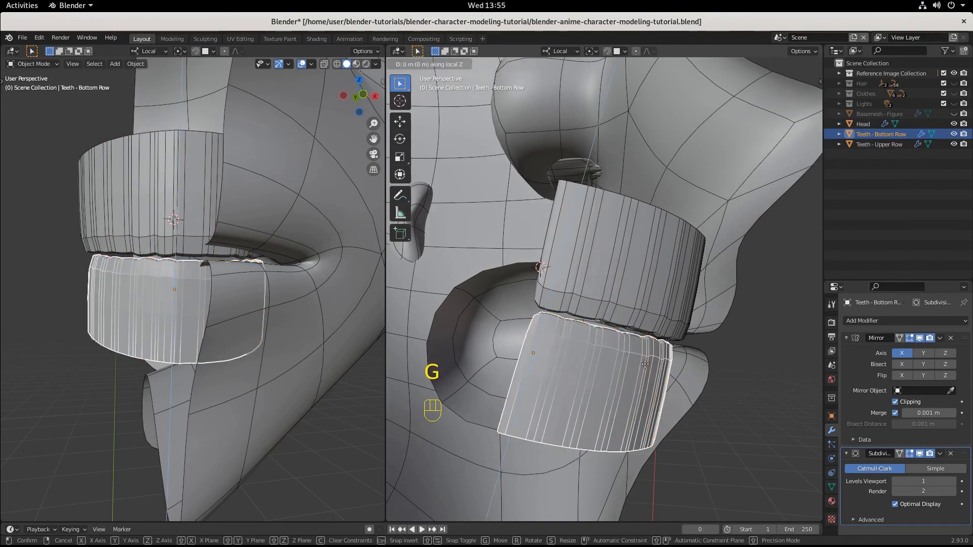
pyautogui.click(648, 360)
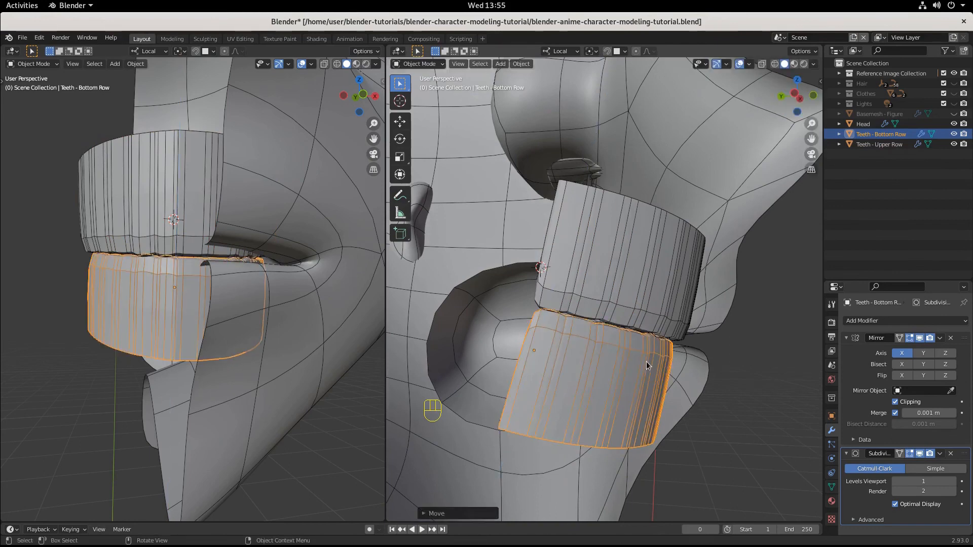
# Step: Move the bottom teeth row freely by a small amount so it sits slightly behind and against the upper row
pyautogui.moveTo(646, 360); pyautogui.dragTo(674, 347, button='middle')
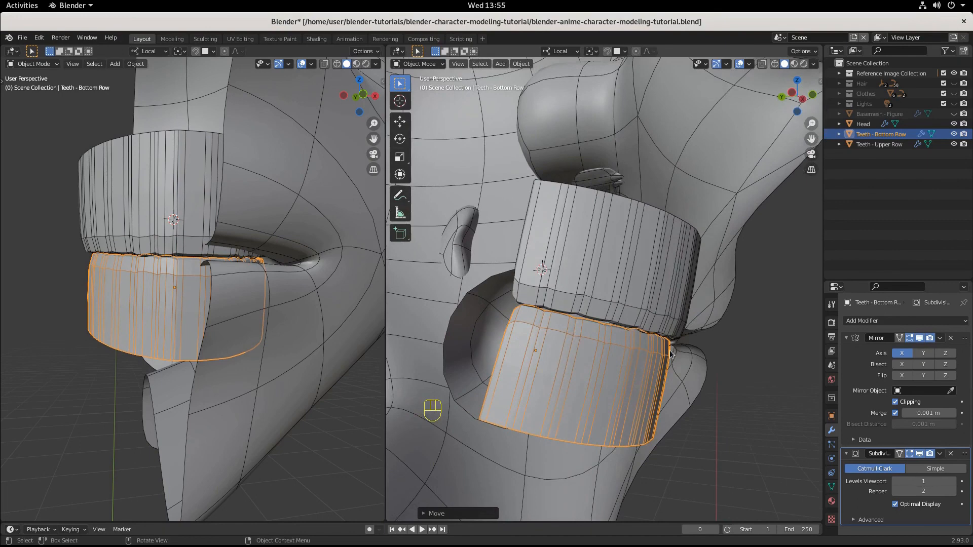
pyautogui.press('g')
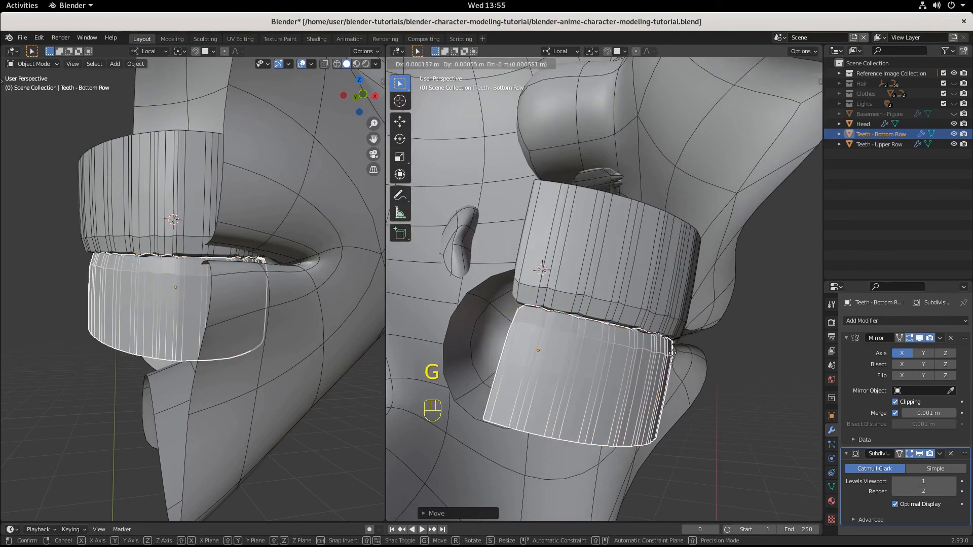
pyautogui.click(668, 351)
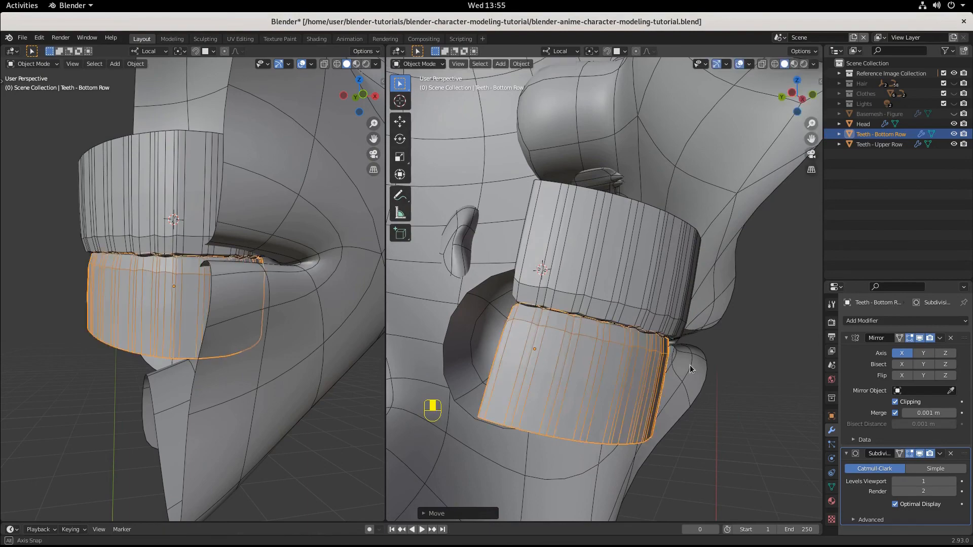
pyautogui.moveTo(668, 351)
pyautogui.mouseDown(button='middle')
pyautogui.moveTo(609, 358)
pyautogui.moveTo(594, 370)
pyautogui.moveTo(606, 361)
pyautogui.moveTo(603, 371)
pyautogui.moveTo(640, 381)
pyautogui.moveTo(704, 385)
pyautogui.moveTo(667, 358)
pyautogui.mouseUp(button='middle')
# Step: Select both teeth rows and scale them by about 1.18 along their local Y axes to deepen the arches
pyautogui.scroll(-2, 607, 360)
pyautogui.click(629, 299)
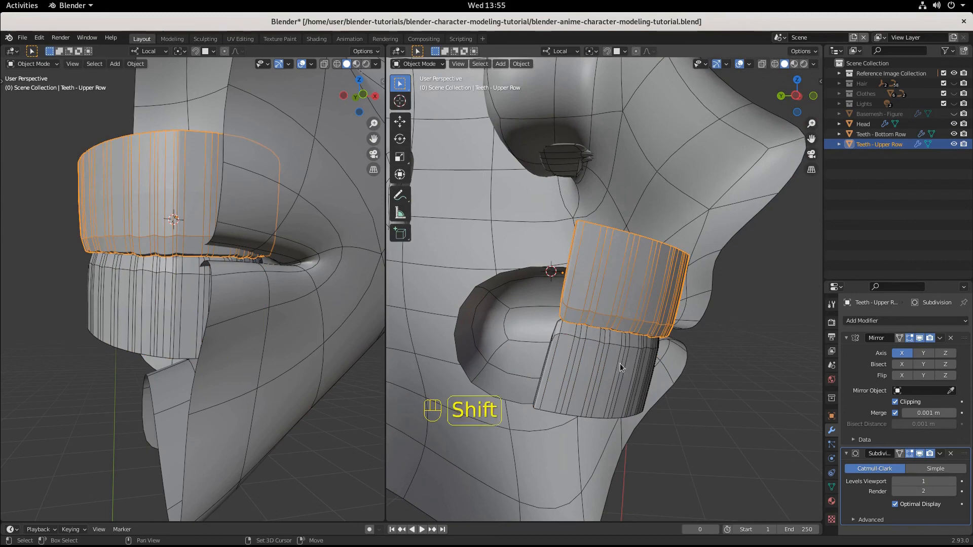
pyautogui.keyDown('shift'); pyautogui.click(619, 364); pyautogui.keyUp('shift')
pyautogui.press('s')
pyautogui.press('y')
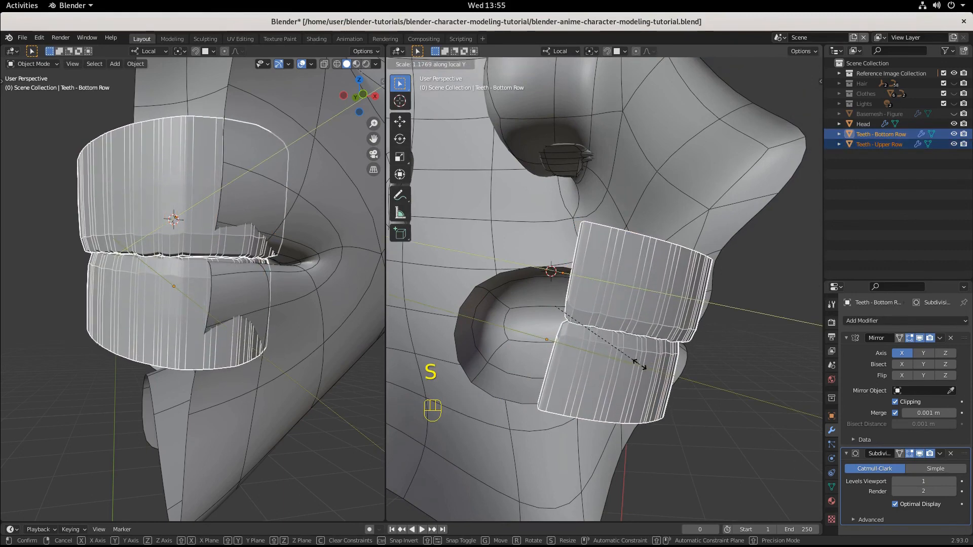
pyautogui.click(639, 364)
# Step: Move both teeth rows back into the mouth by about 0.01 m along their local Y axes
pyautogui.press('g')
pyautogui.press('y')
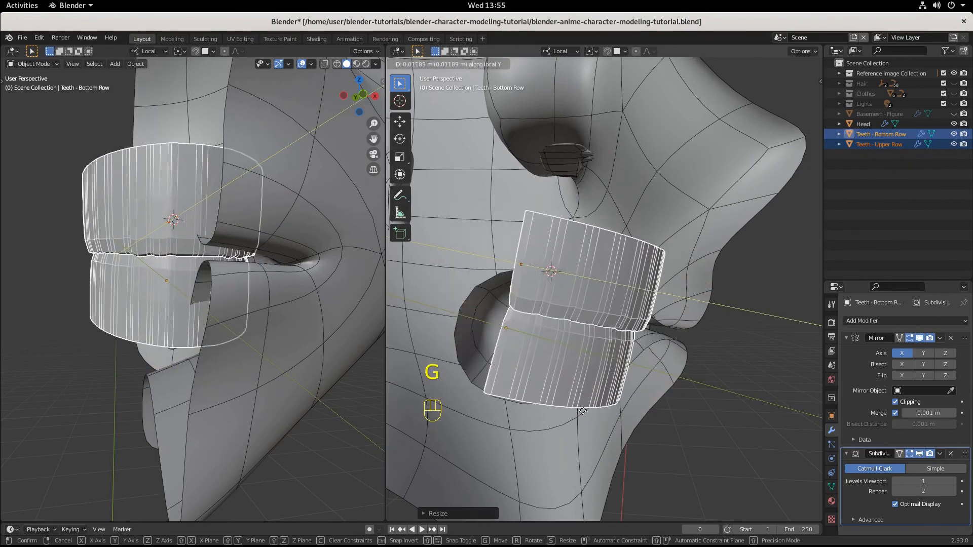
pyautogui.click(588, 413)
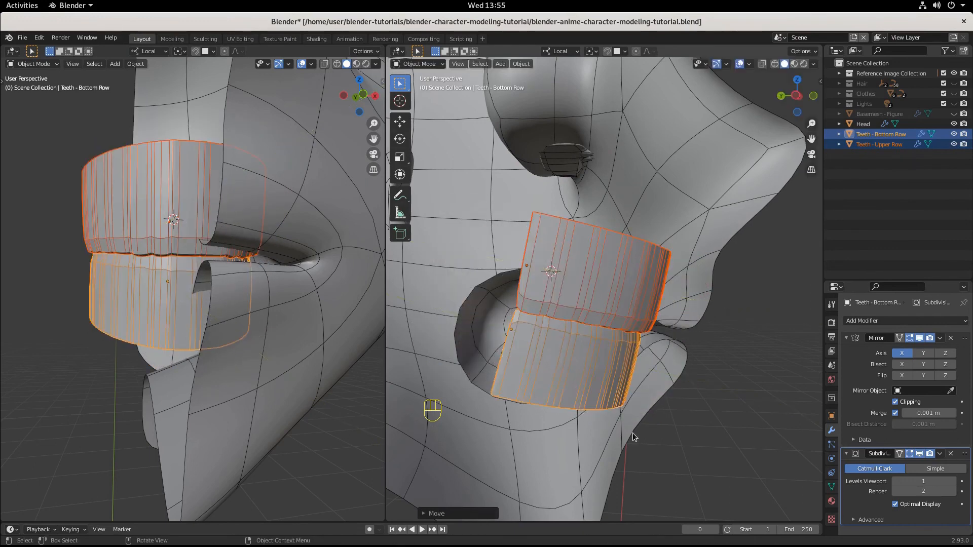
pyautogui.moveTo(632, 433); pyautogui.dragTo(580, 411, button='middle')
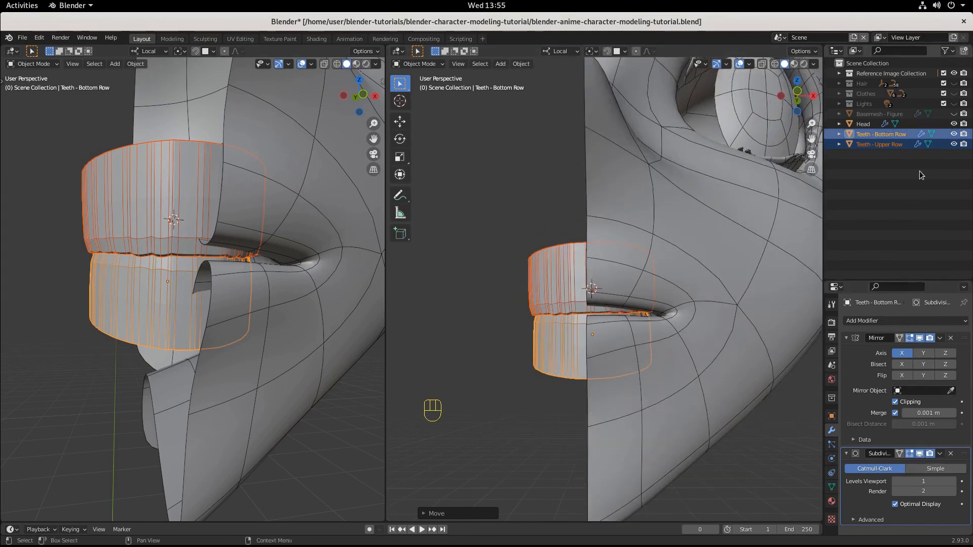
# Step: Turn on the viewport display of the Head's Mirror modifier to show the full face
pyautogui.click(863, 123)
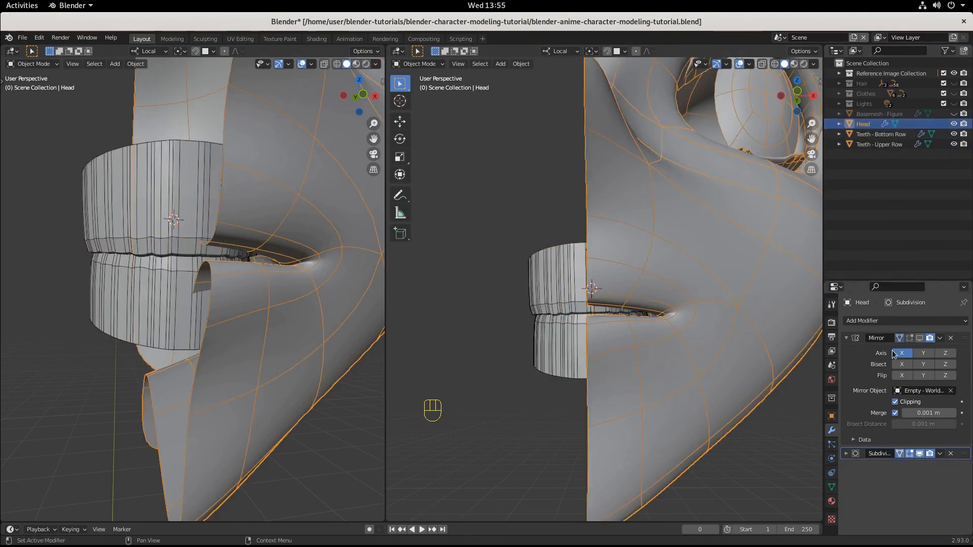
pyautogui.click(919, 339)
pyautogui.moveTo(616, 429)
pyautogui.mouseDown(button='middle')
pyautogui.moveTo(617, 440)
pyautogui.moveTo(615, 425)
pyautogui.moveTo(614, 437)
pyautogui.moveTo(659, 446)
pyautogui.moveTo(610, 438)
pyautogui.mouseUp(button='middle')
pyautogui.scroll(-2, 612, 429)
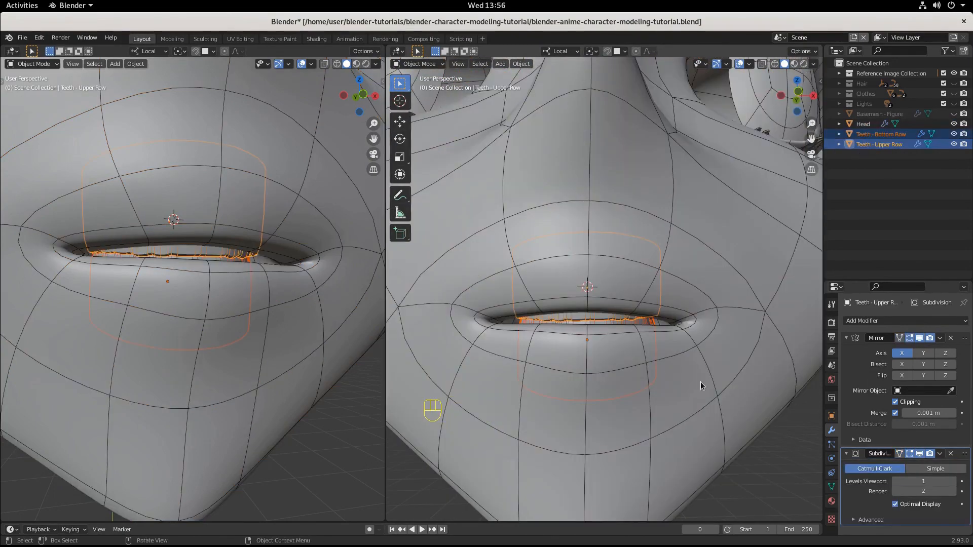
# Step: Widen both teeth rows by a factor of about 1.4 along local X and scale them slightly along local Z
pyautogui.press('s')
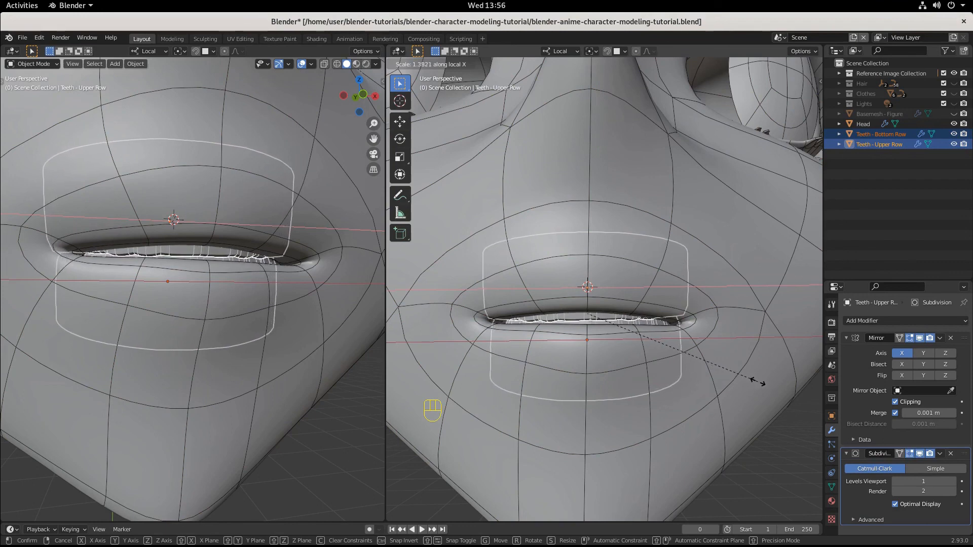
pyautogui.click(766, 379)
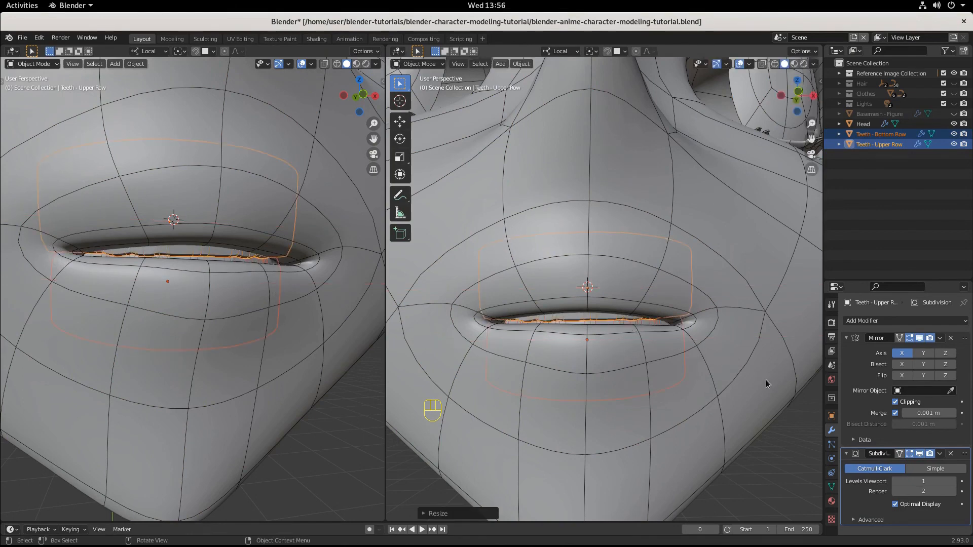
pyautogui.press('s')
pyautogui.press('z')
pyautogui.click(770, 382)
# Step: Lower both teeth rows together by about 0.0007 m along their local Z axes within the mouth opening
pyautogui.moveTo(646, 424); pyautogui.dragTo(669, 376, button='middle')
pyautogui.scroll(5, 659, 347)
pyautogui.scroll(2, 658, 366)
pyautogui.press('g')
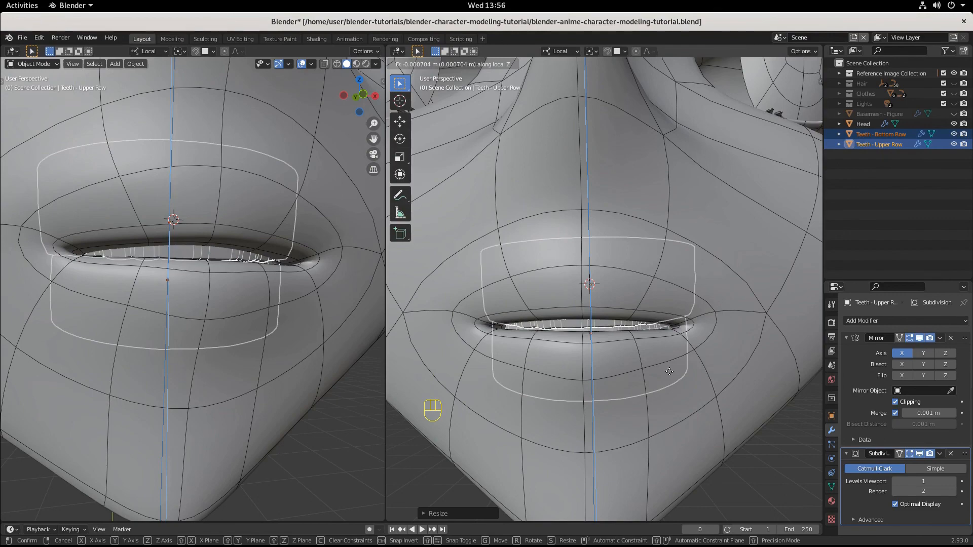
pyautogui.click(669, 372)
# Step: Check how the teeth fit behind the lips from several angles and save the file
pyautogui.scroll(-3, 671, 379)
pyautogui.moveTo(672, 379); pyautogui.dragTo(622, 385, button='middle')
pyautogui.scroll(-3, 655, 391)
pyautogui.scroll(2, 409, 391)
pyautogui.scroll(5, 670, 372)
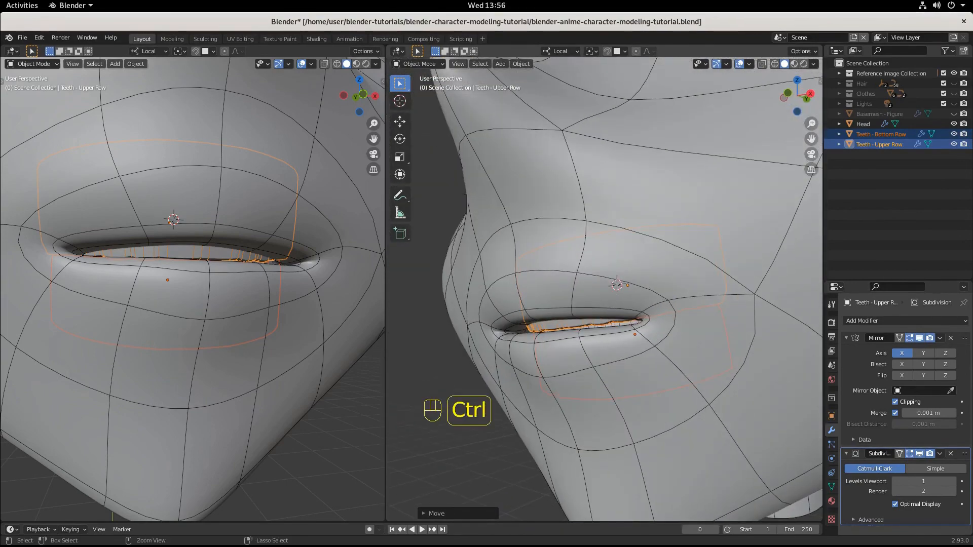
pyautogui.hotkey('ctrl', 's')
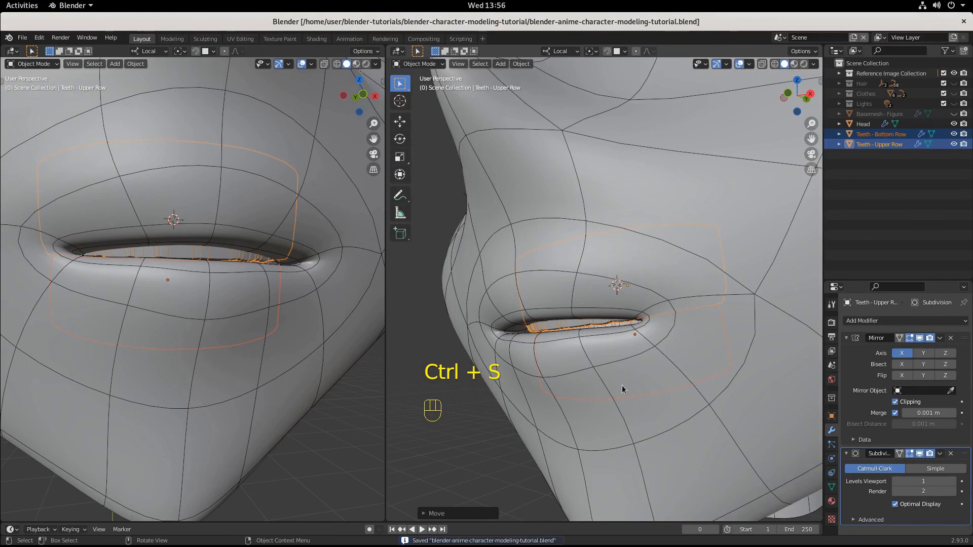